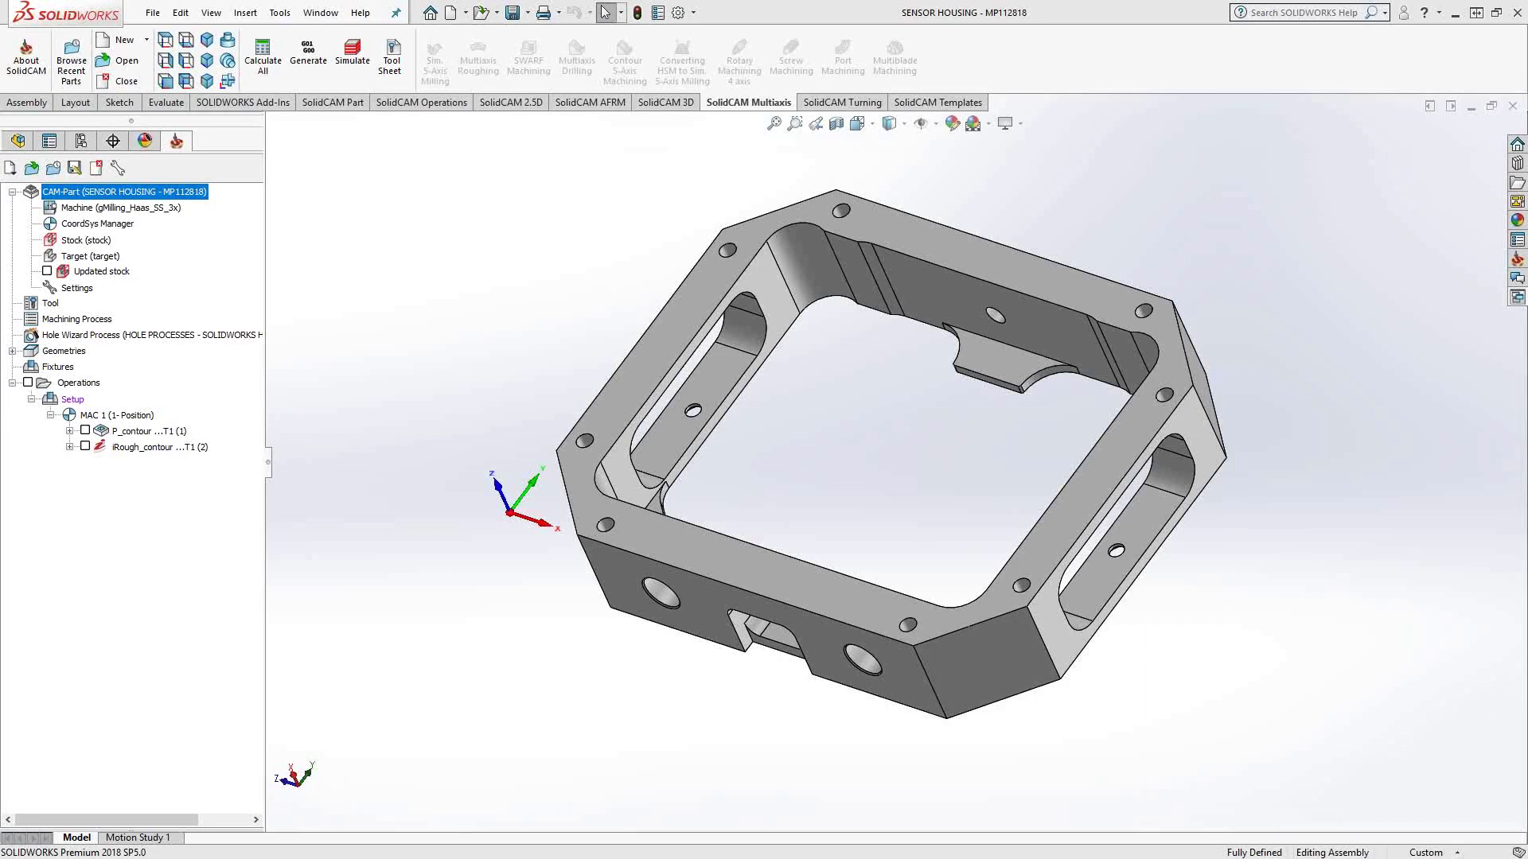
Add a Drilling operation after the last operation and start a new 'drill' geometry.
right_click(144, 446)
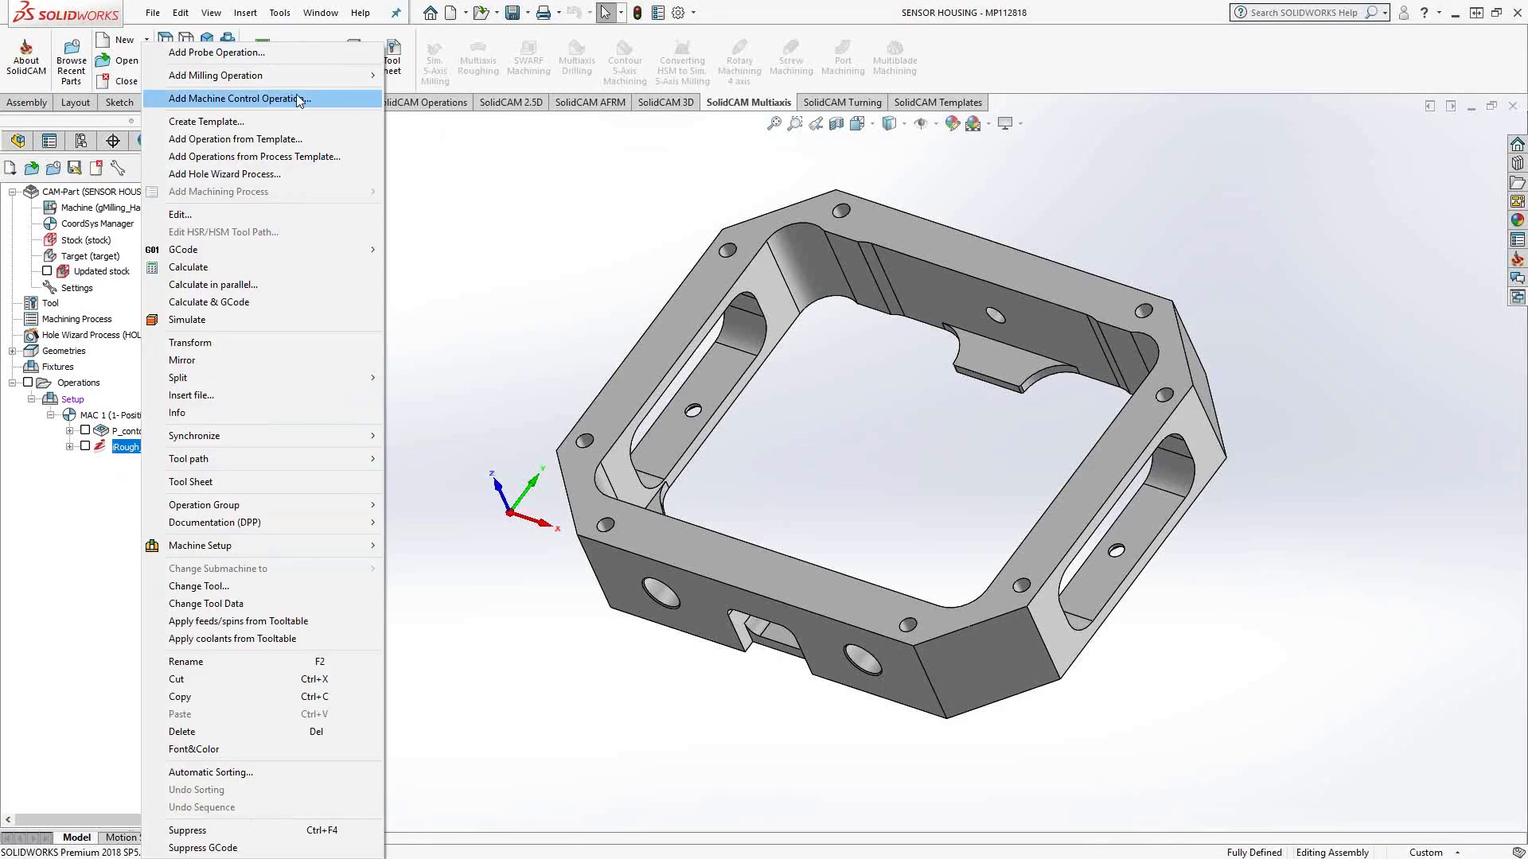
mouse_move(215, 75)
click(444, 183)
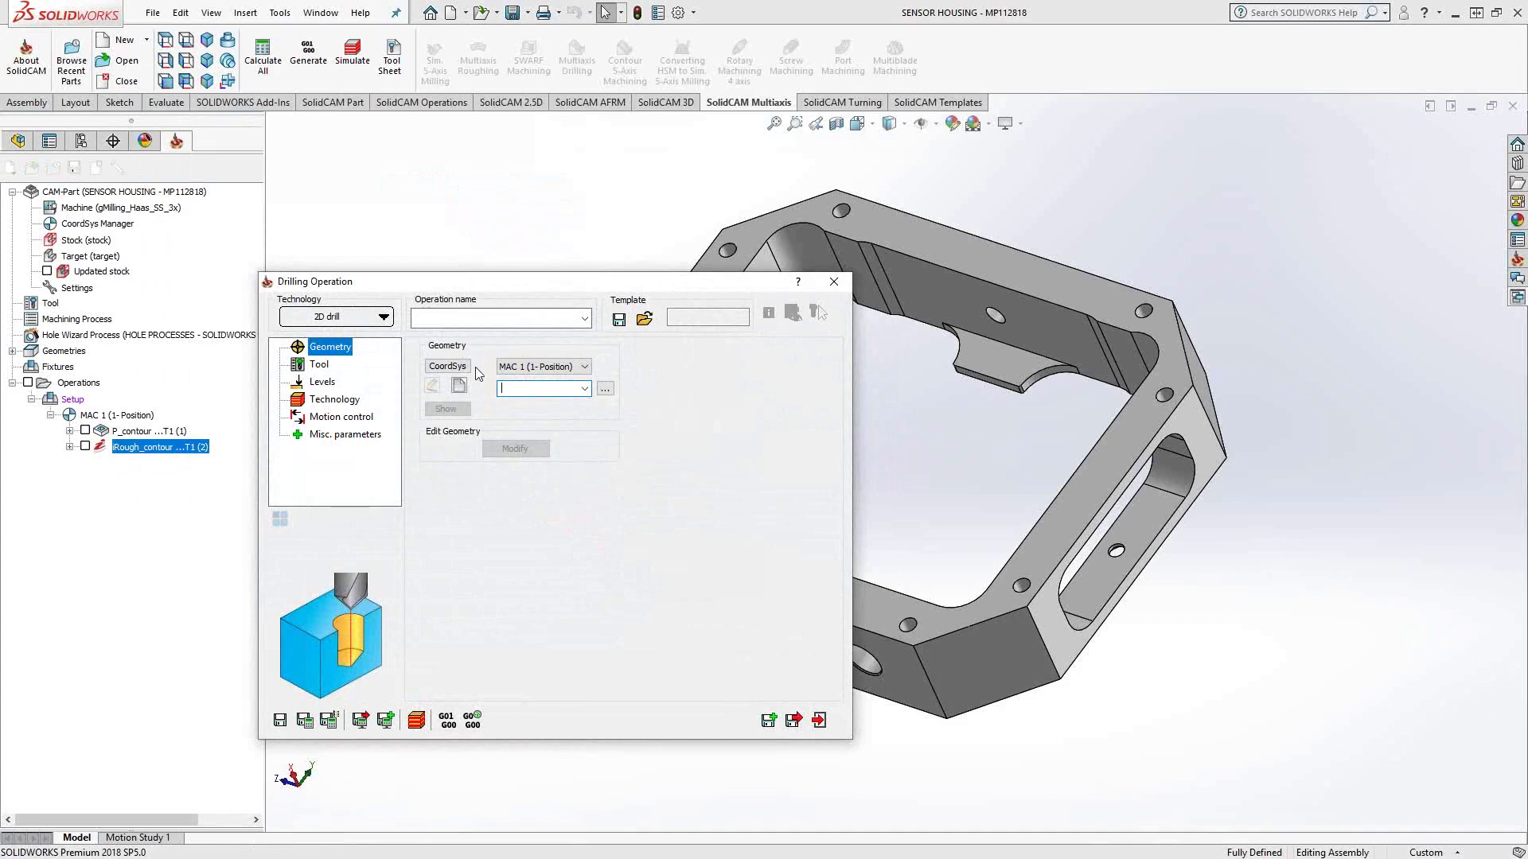
click(460, 385)
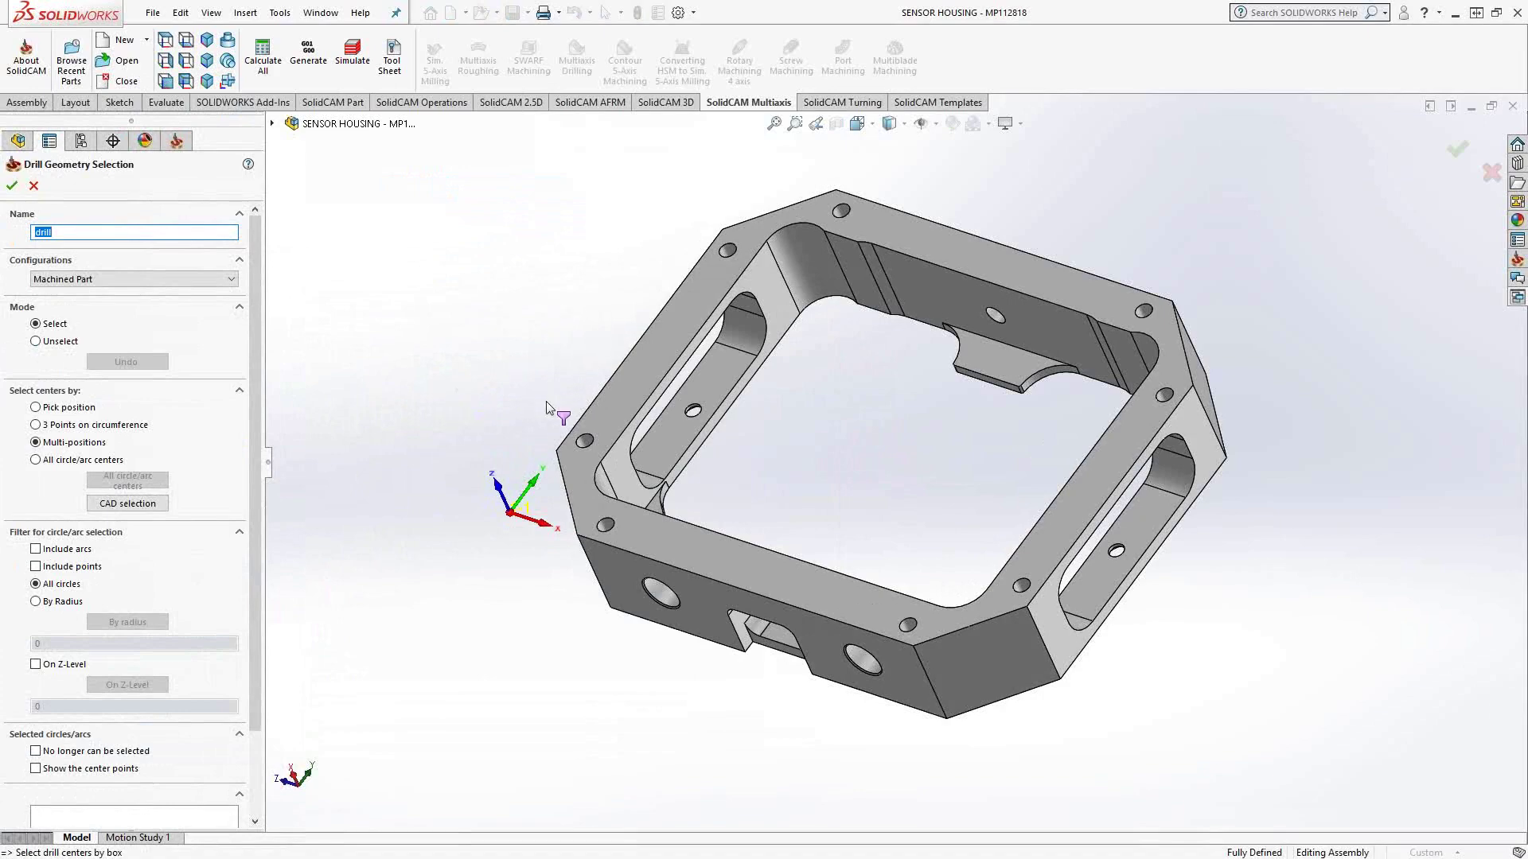
scroll(546, 406, down, 3)
scroll(824, 498, down, 3)
scroll(752, 490, down, 2)
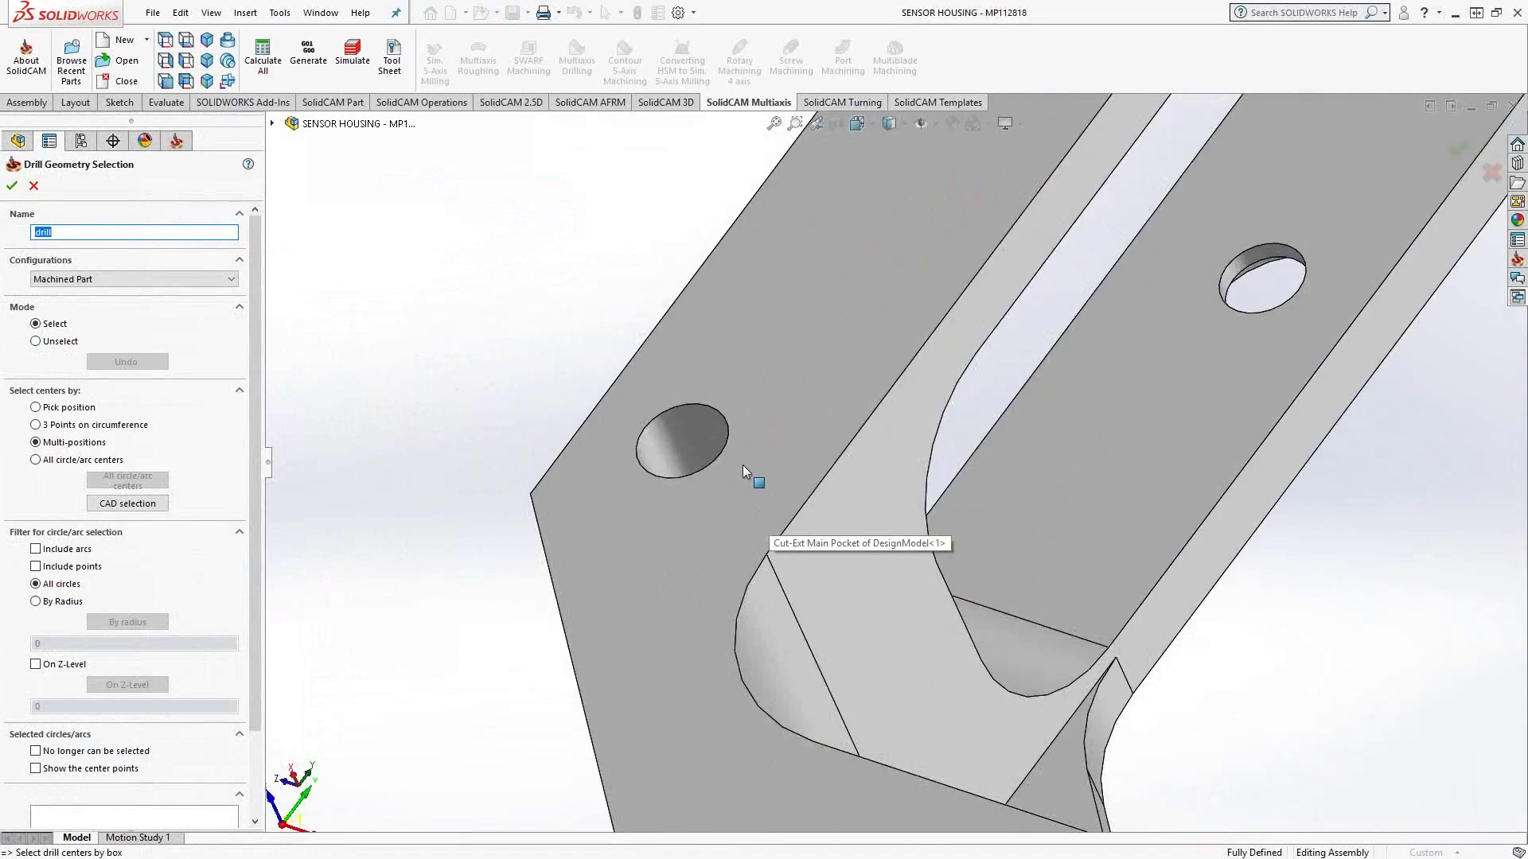
scroll(722, 434, down, 2)
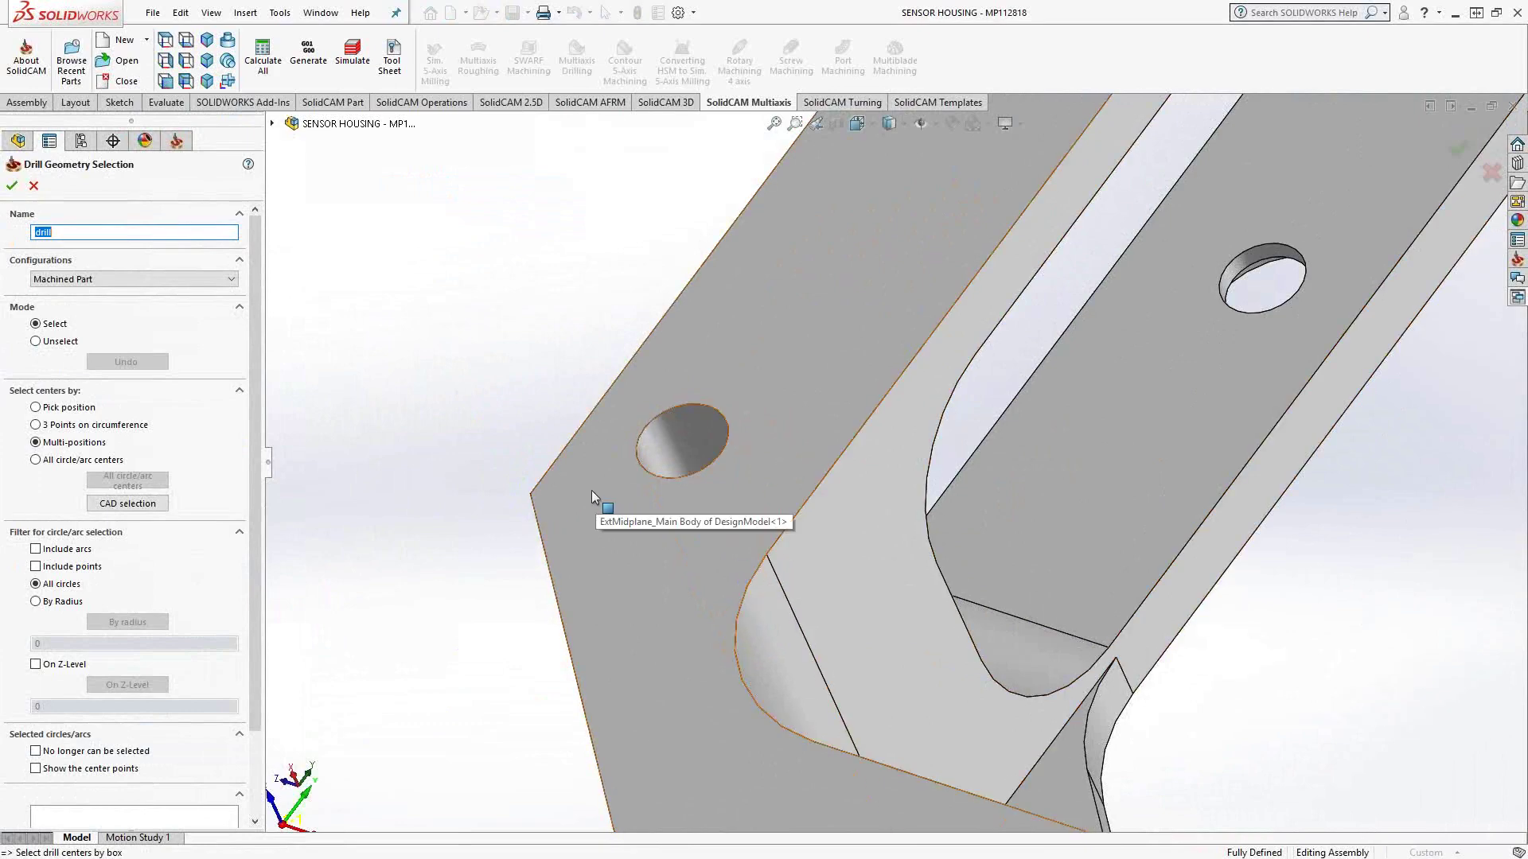
Pick the corner hole and a second top-face hole as drill centres and accept.
click(683, 413)
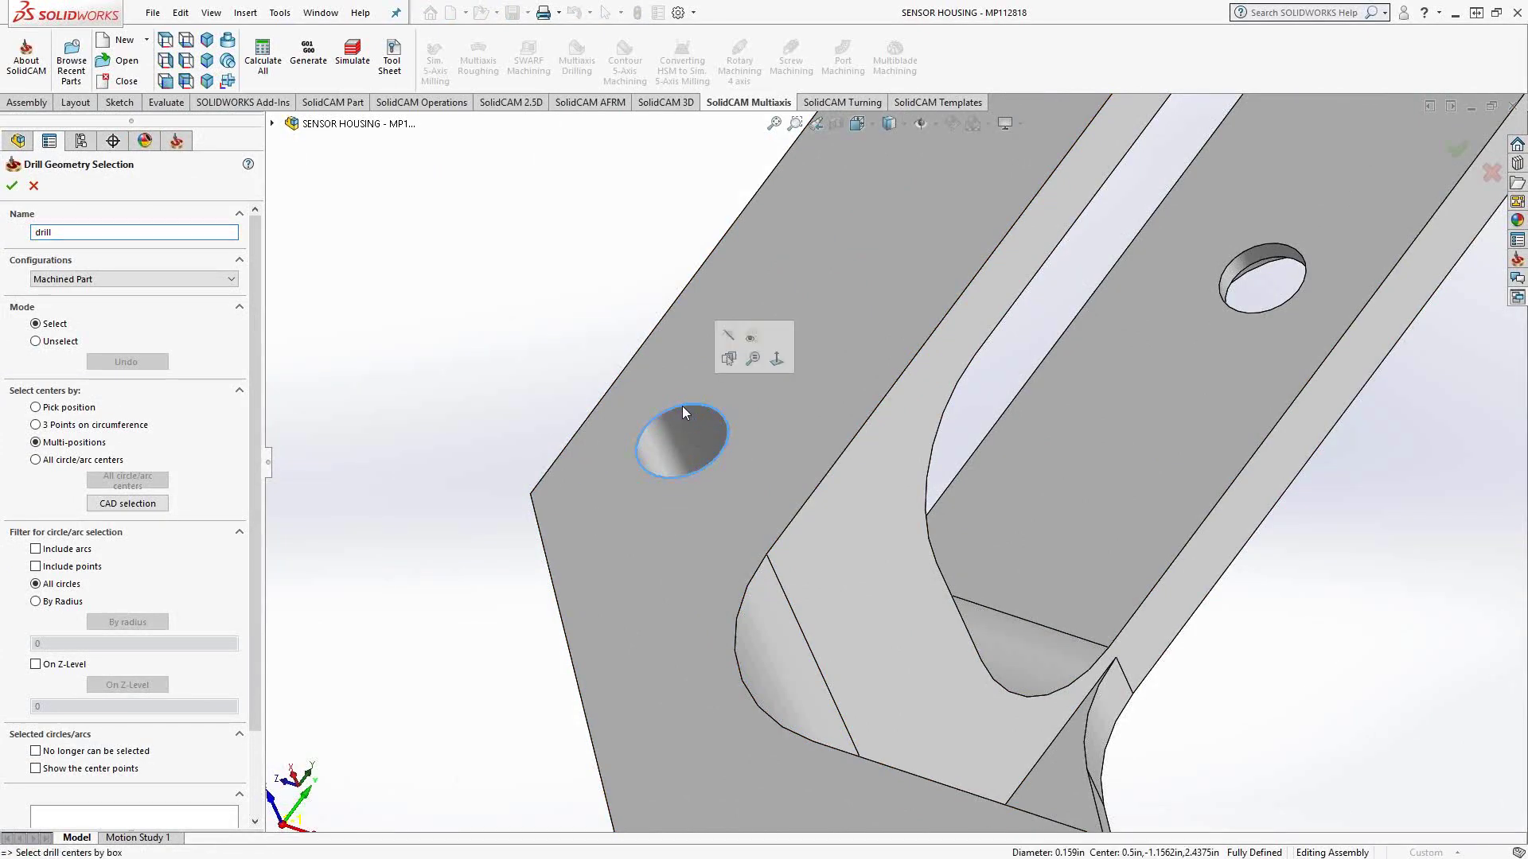
scroll(689, 437, up, 3)
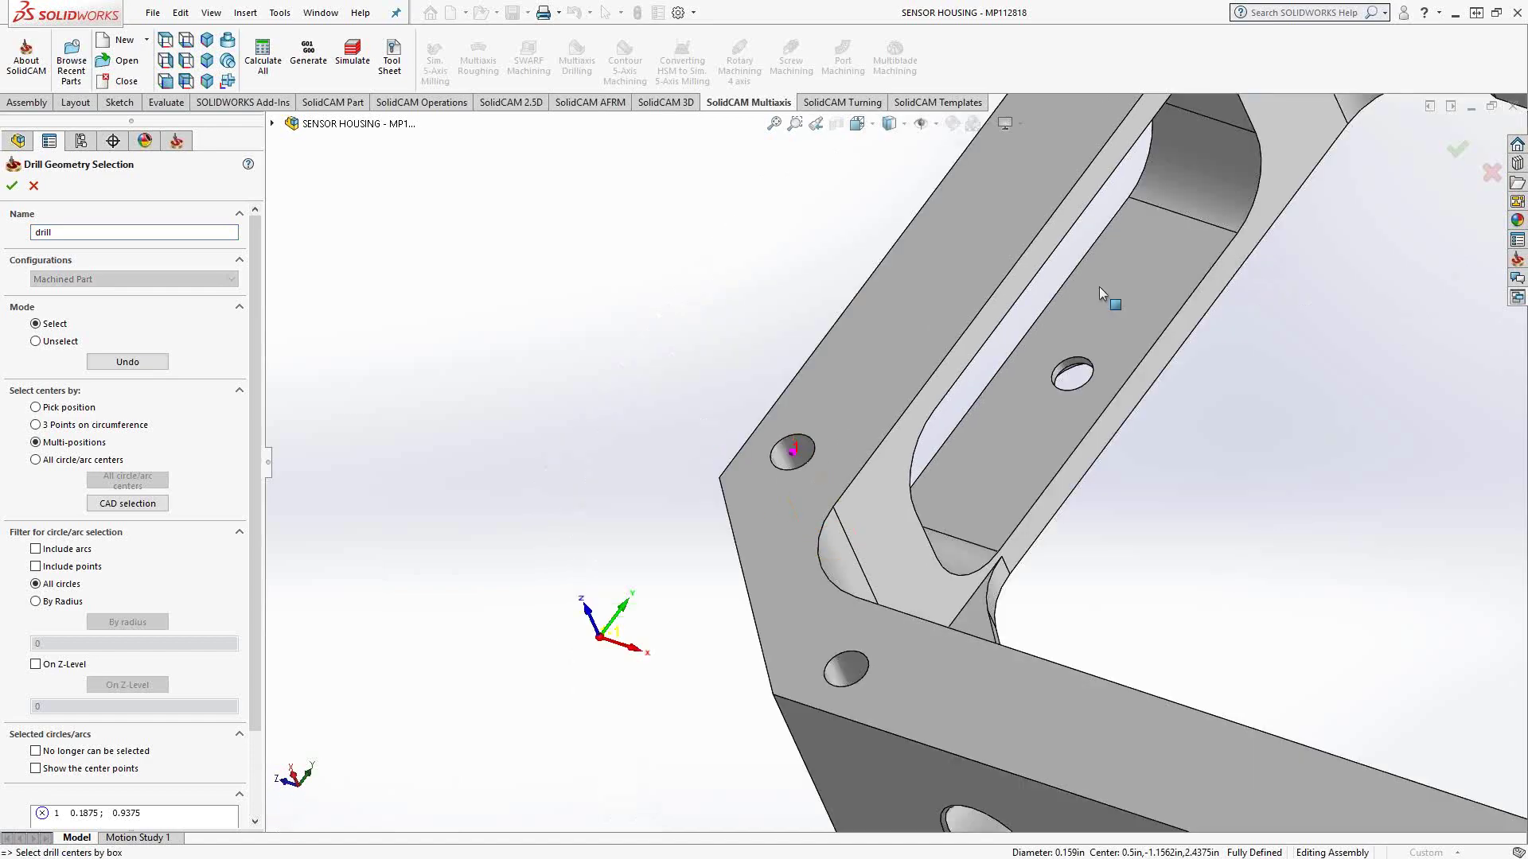
scroll(1100, 286, up, 2)
scroll(1087, 273, up, 2)
scroll(928, 388, down, 5)
scroll(928, 388, down, 1)
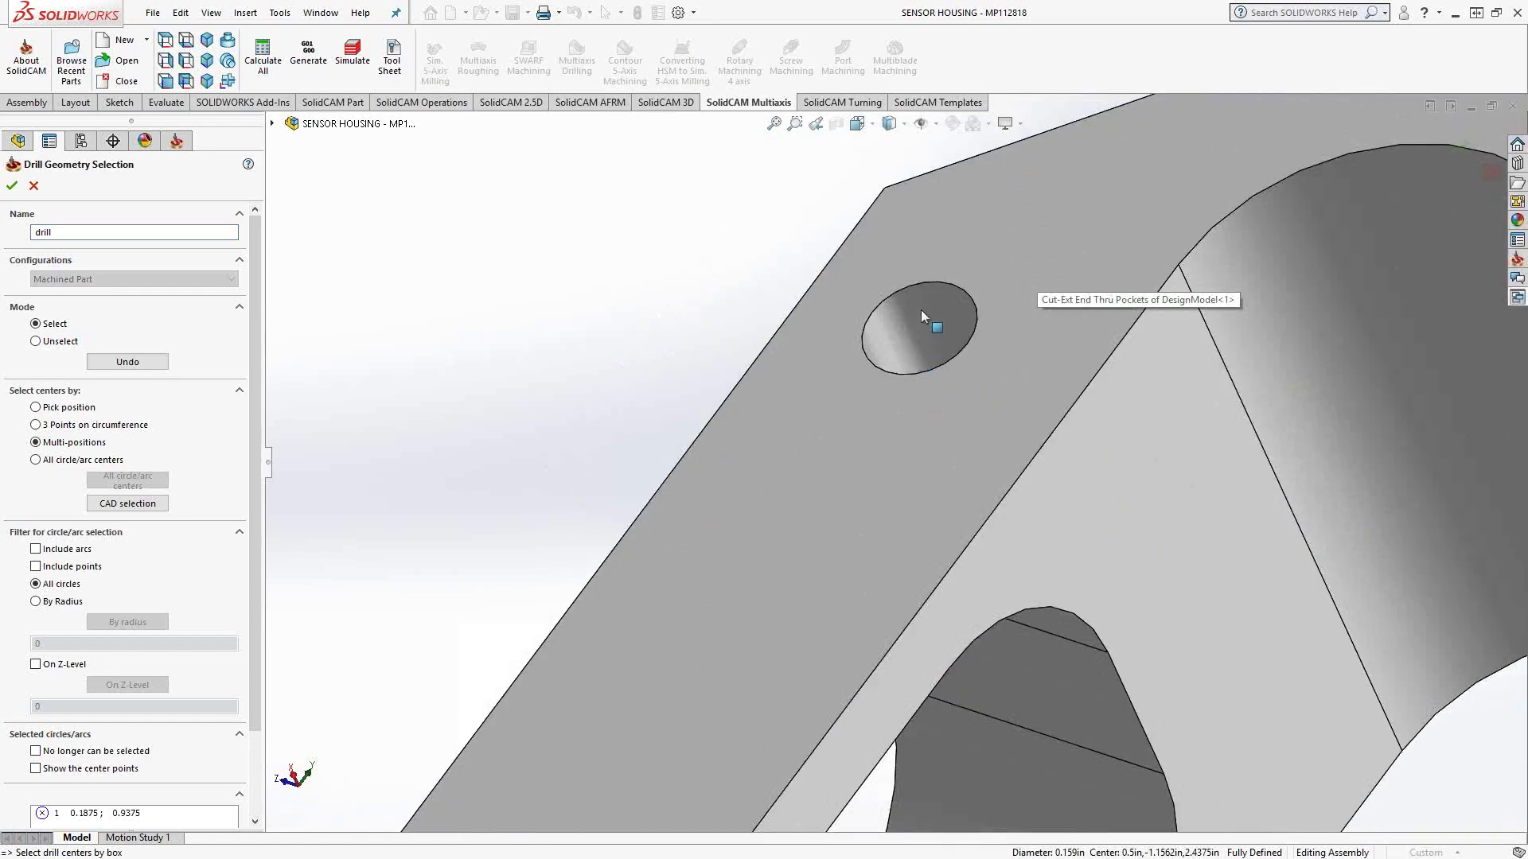
click(926, 320)
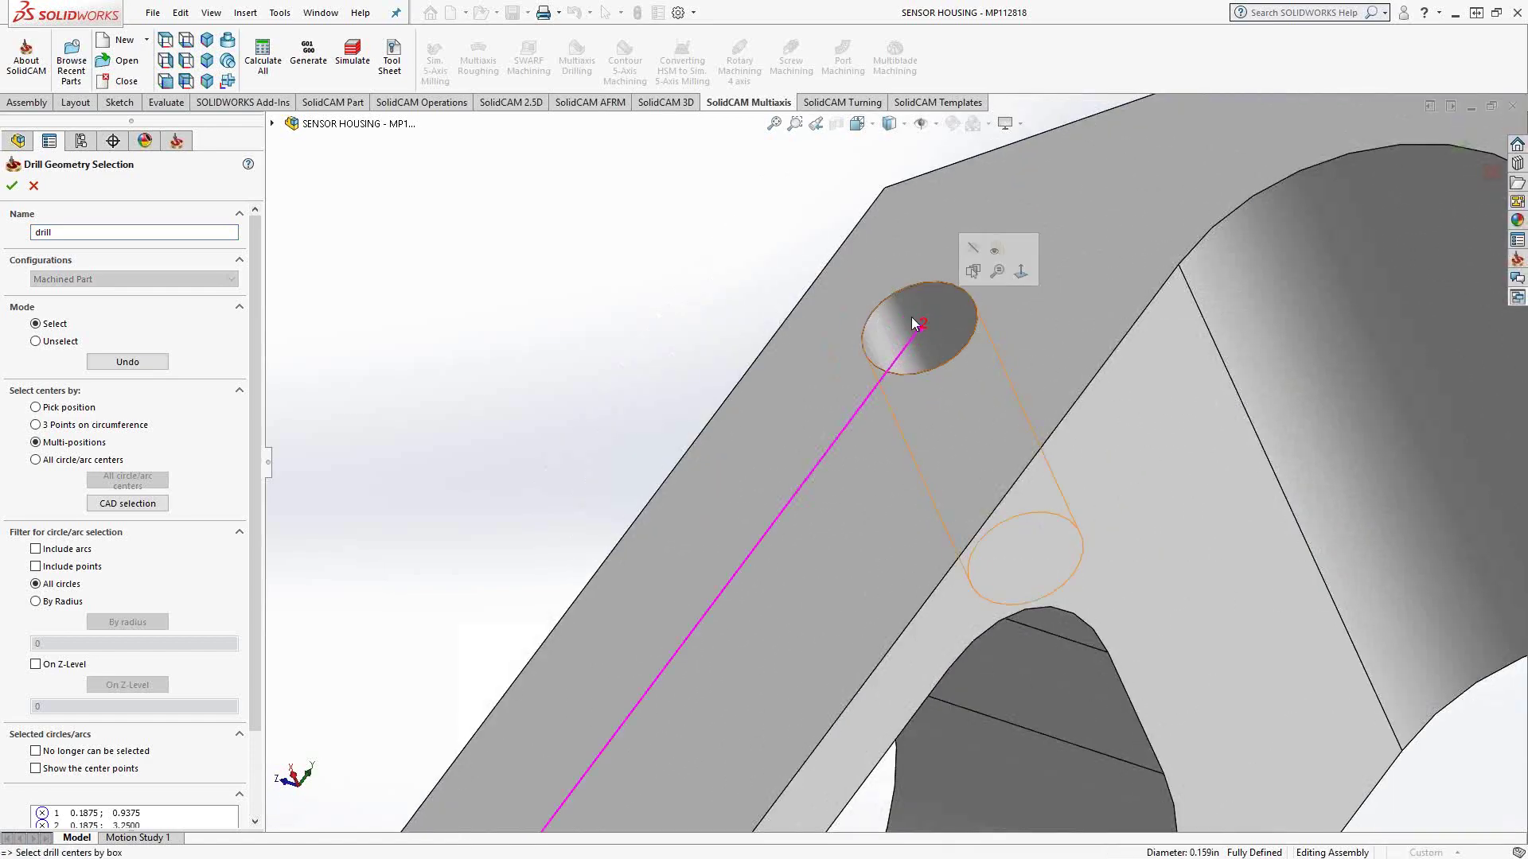
scroll(928, 358, up, 5)
scroll(925, 371, up, 2)
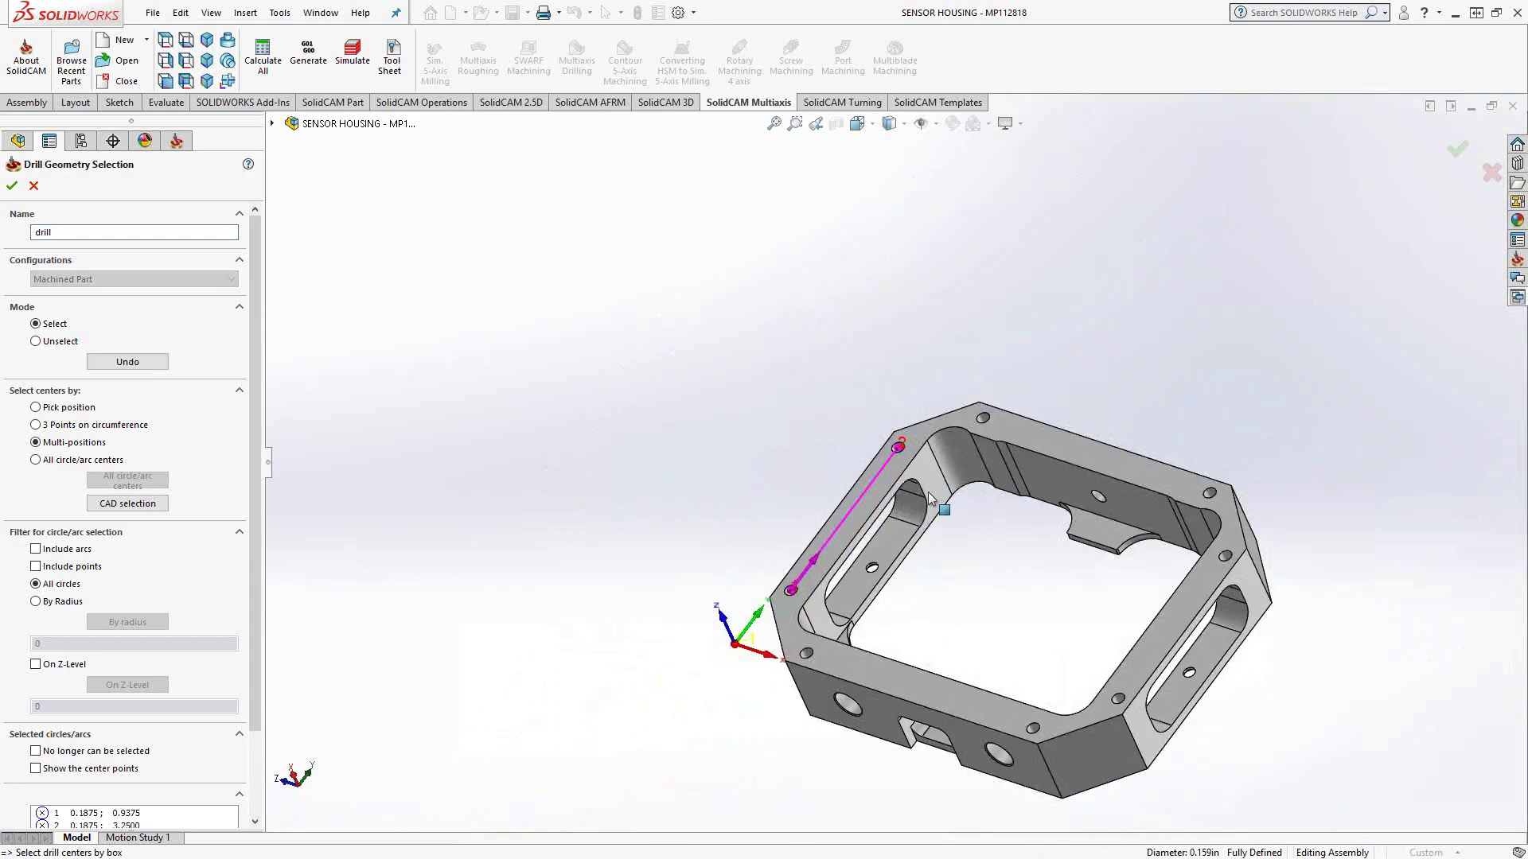
scroll(1075, 632, down, 1)
click(12, 187)
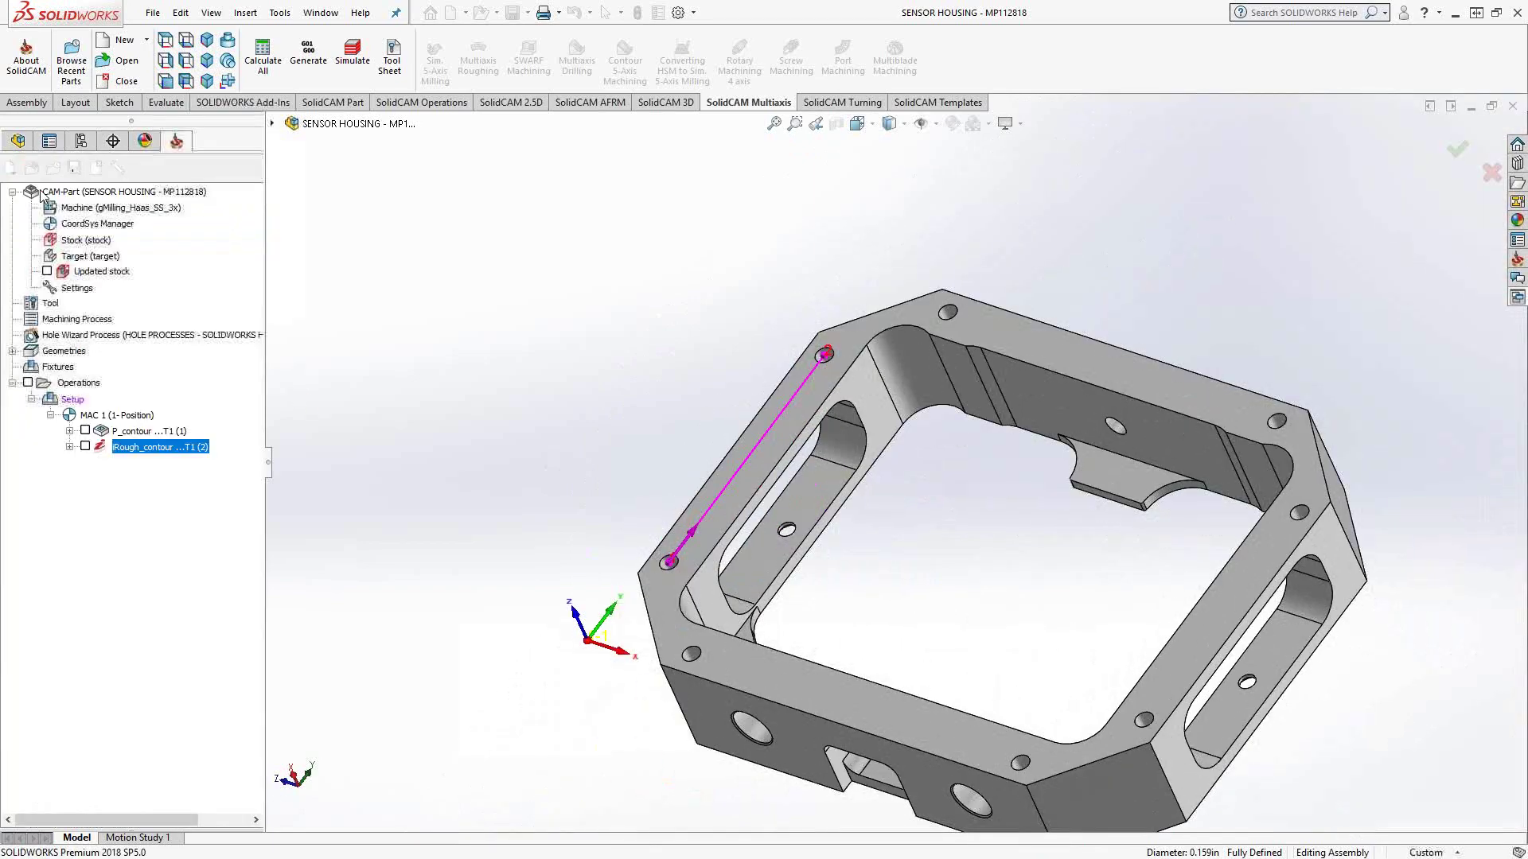
Create a new drill geometry from every hole on the top face and accept it.
click(459, 388)
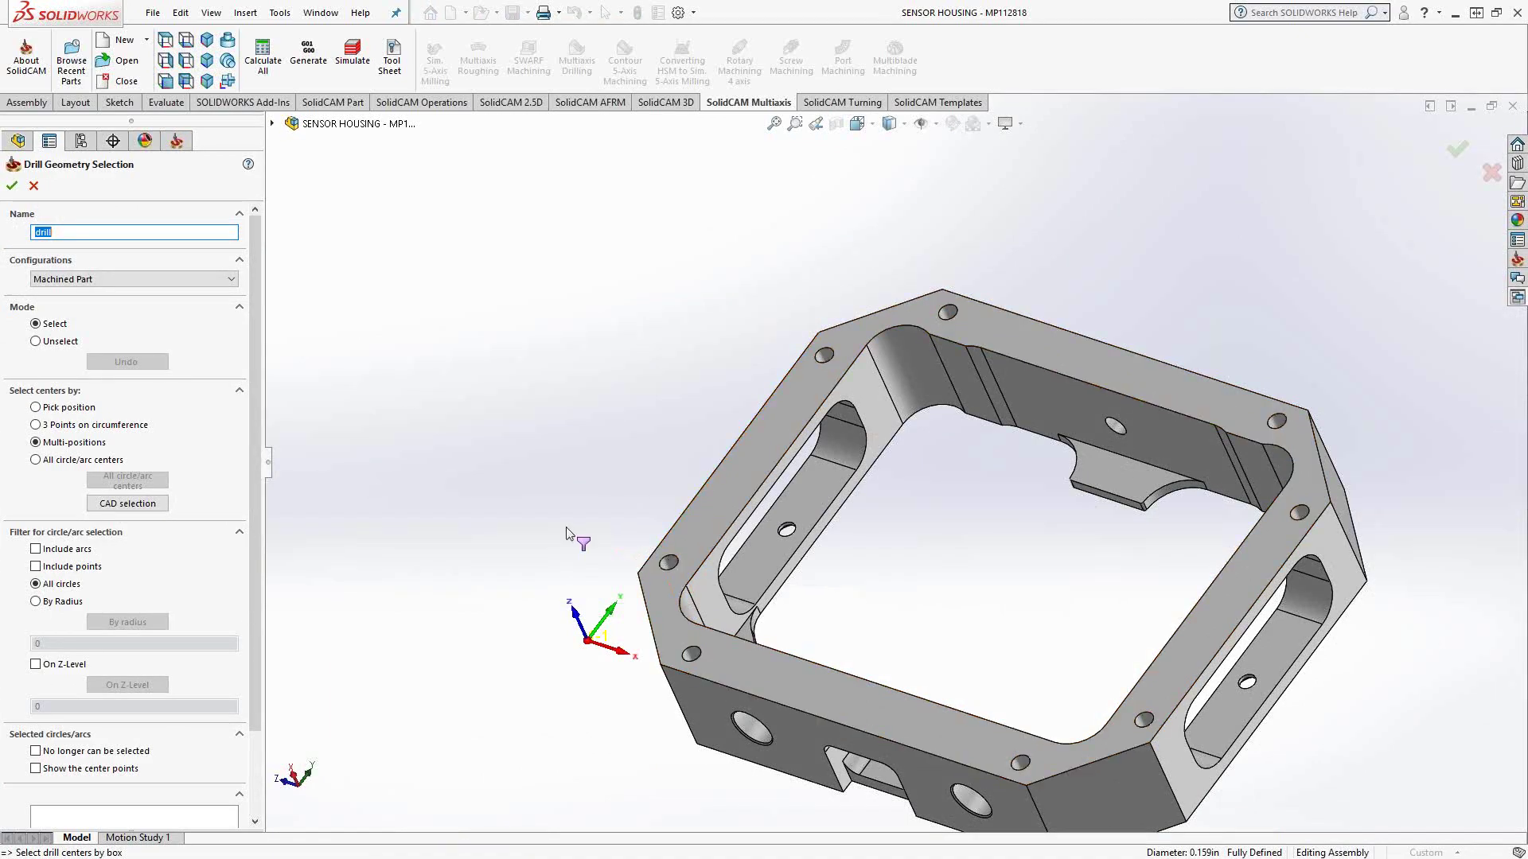
click(721, 495)
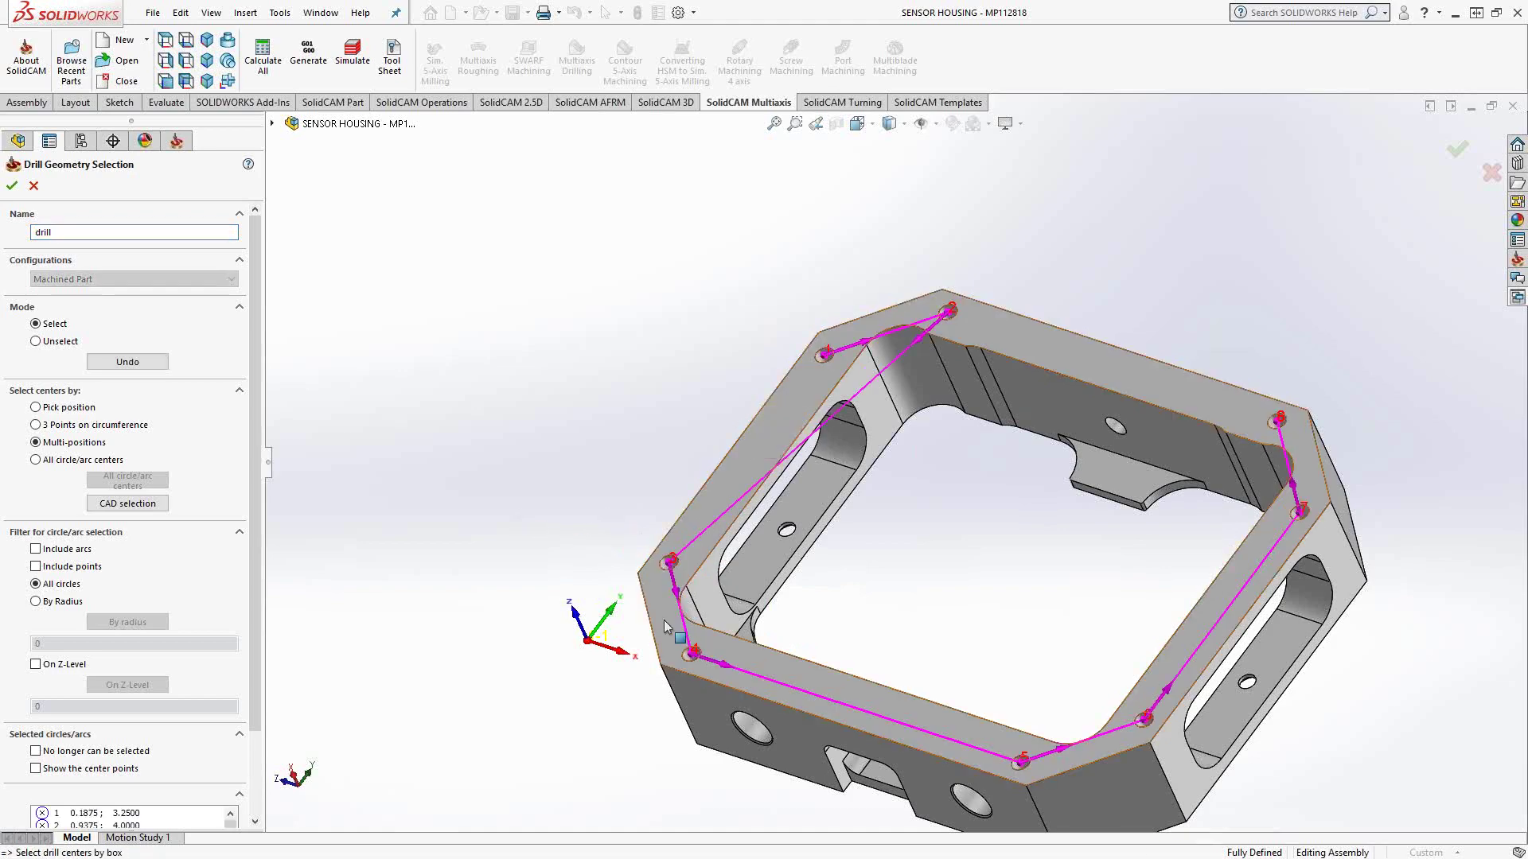
scroll(683, 559, down, 3)
scroll(718, 553, down, 2)
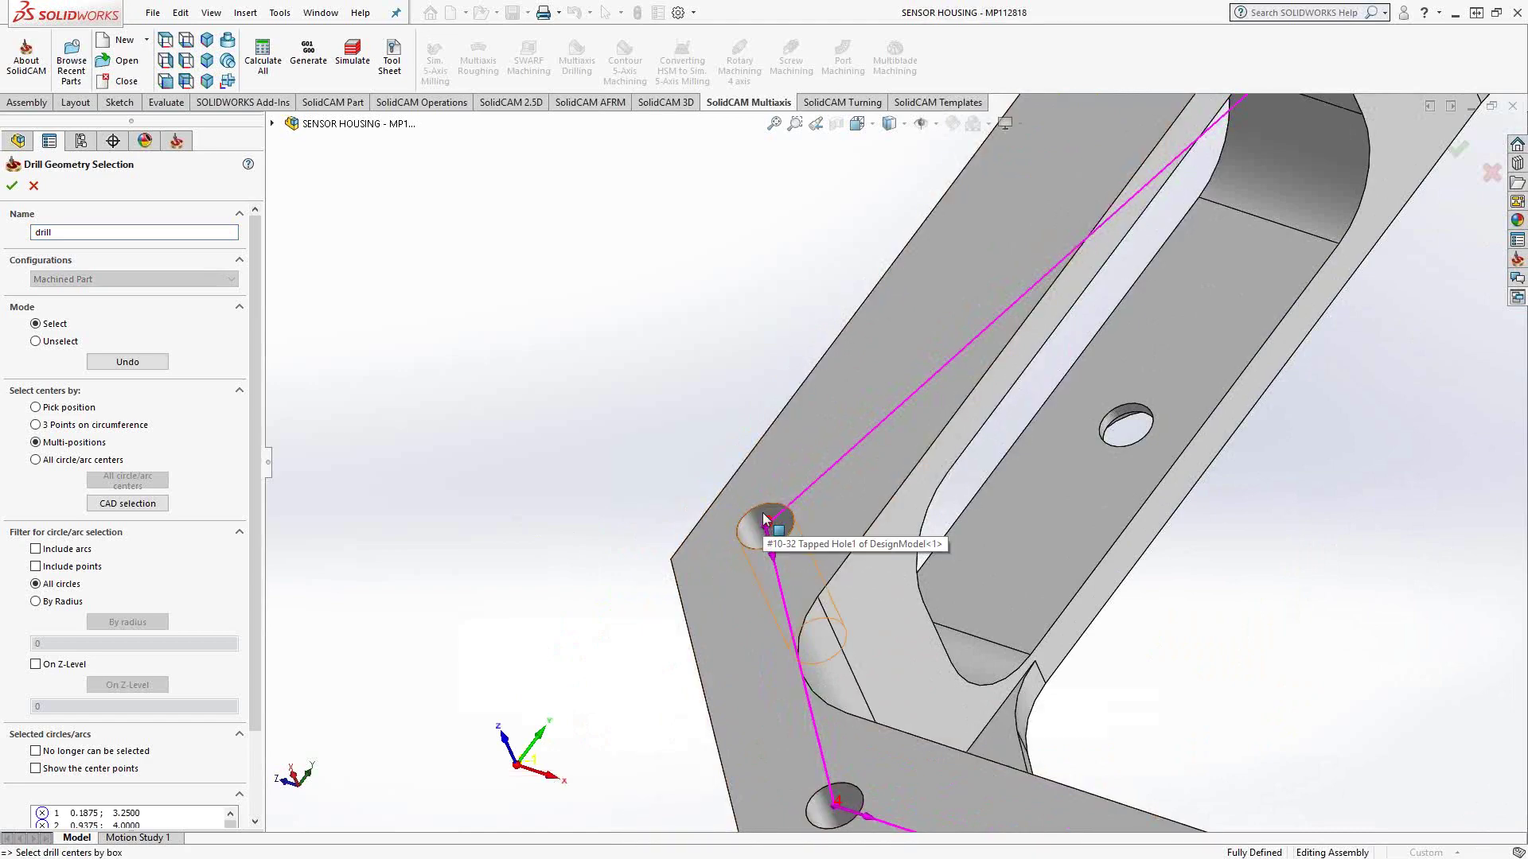
scroll(847, 549, up, 4)
scroll(1015, 501, up, 2)
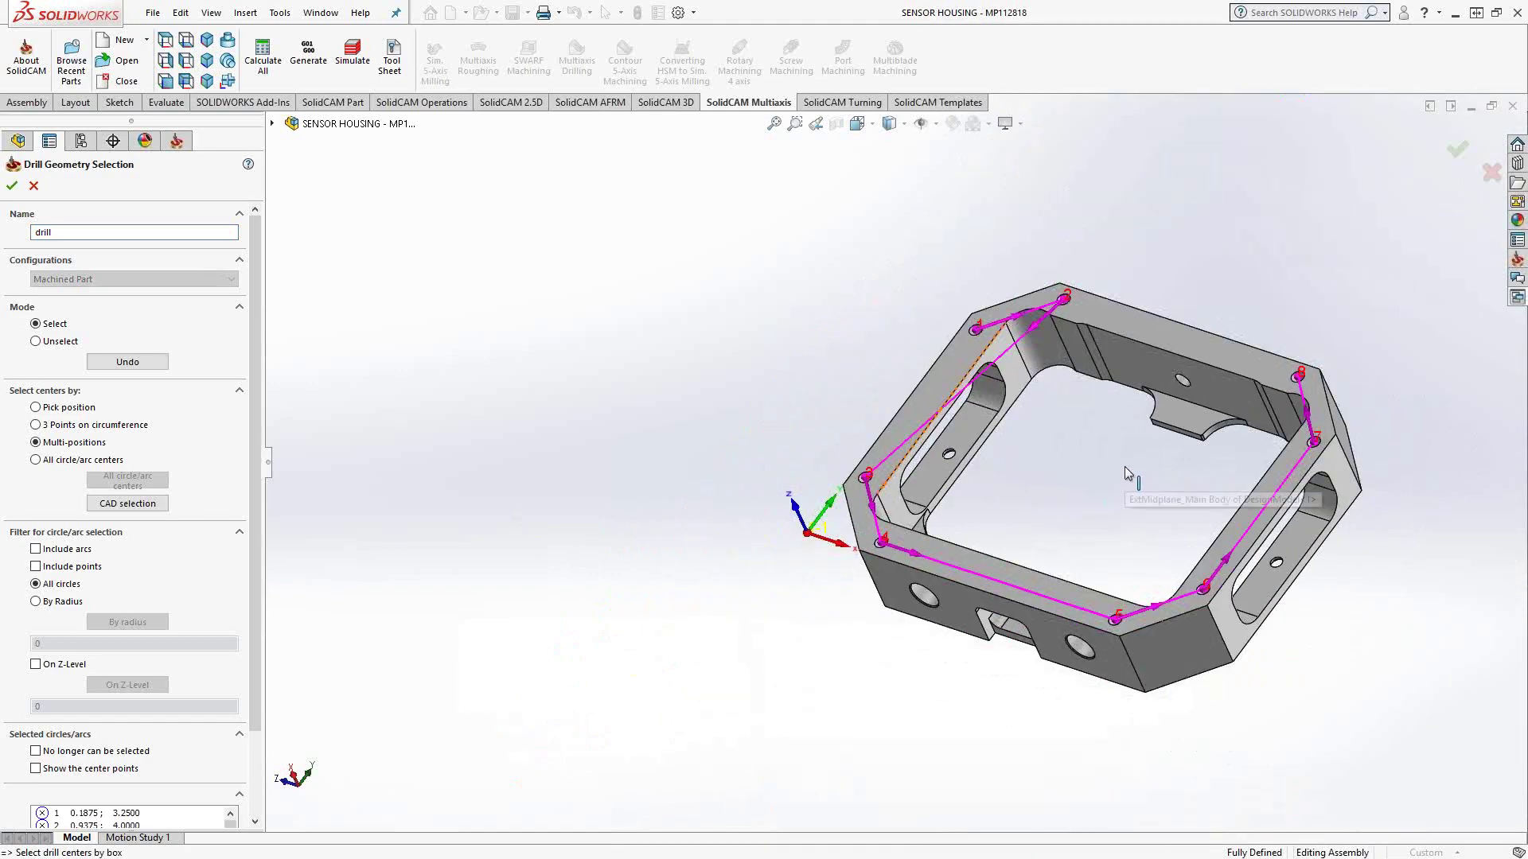
click(12, 185)
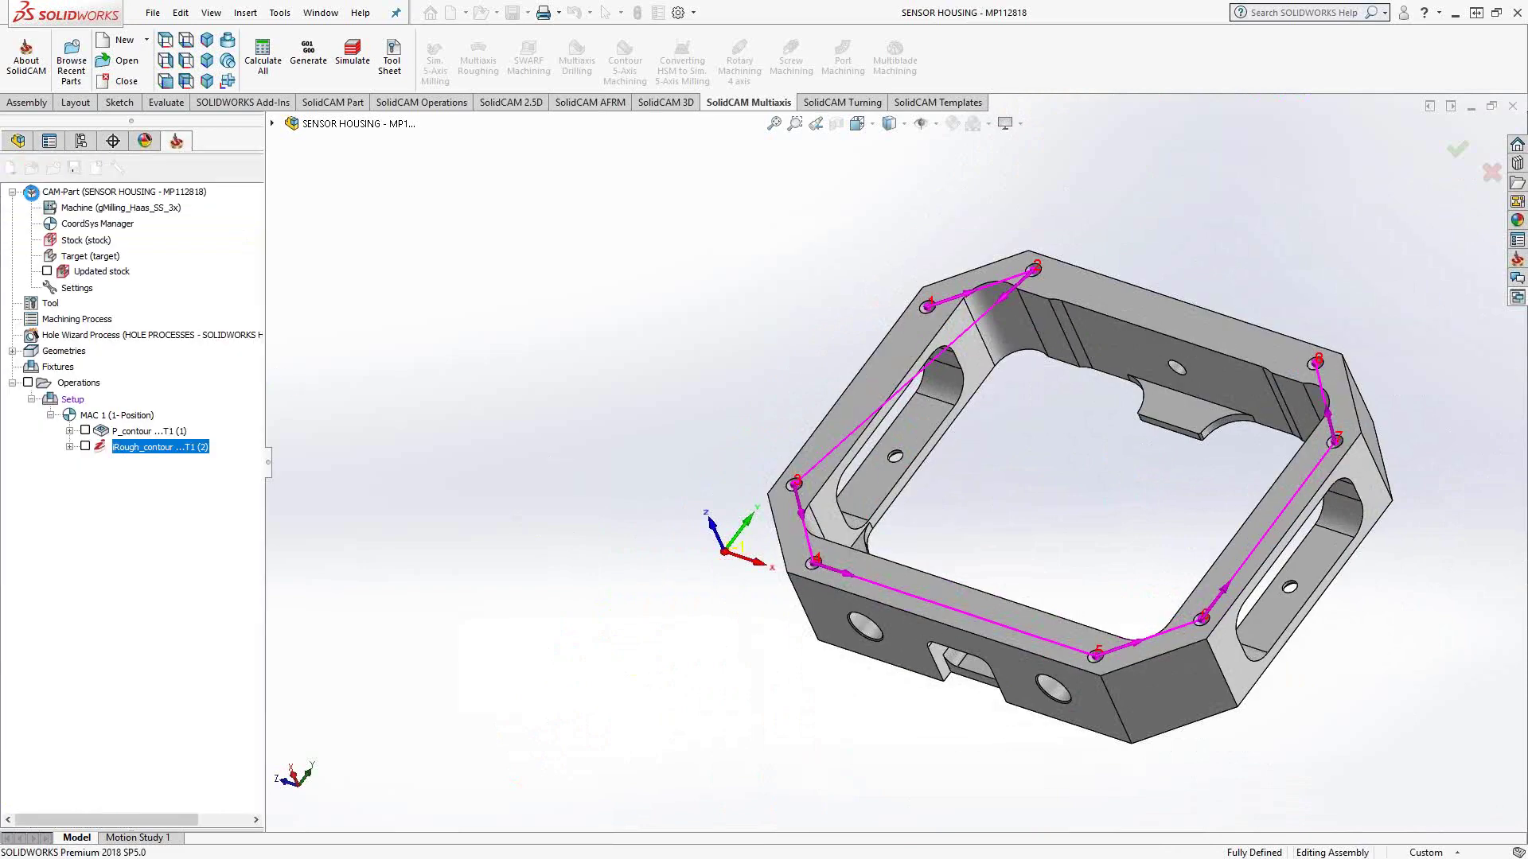
Redefine the geometry with arc centres included, taking the top face's holes and arcs.
key(Escape)
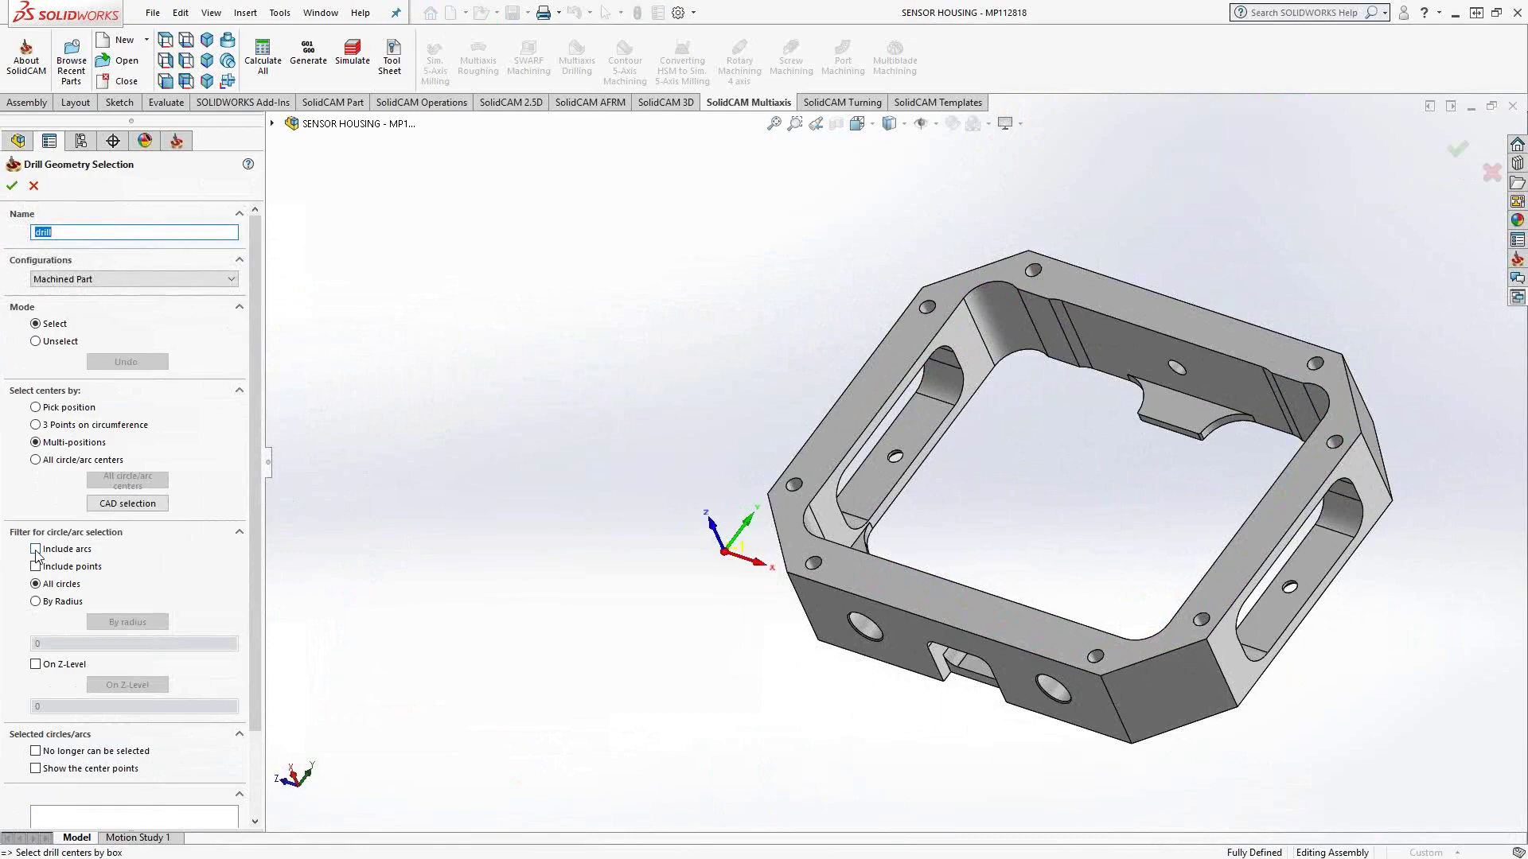
click(34, 551)
click(822, 455)
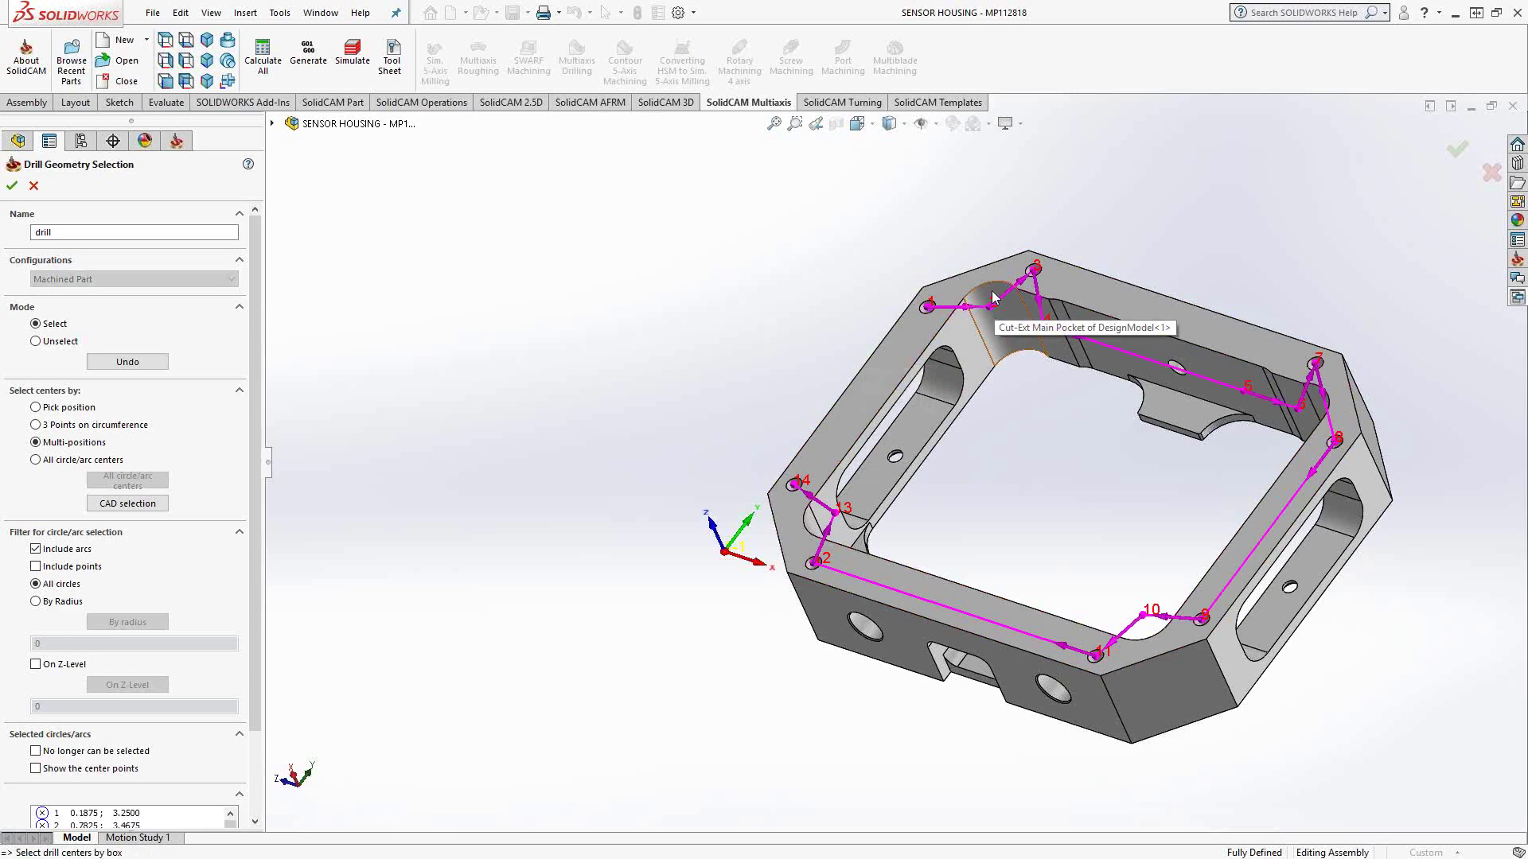
click(11, 185)
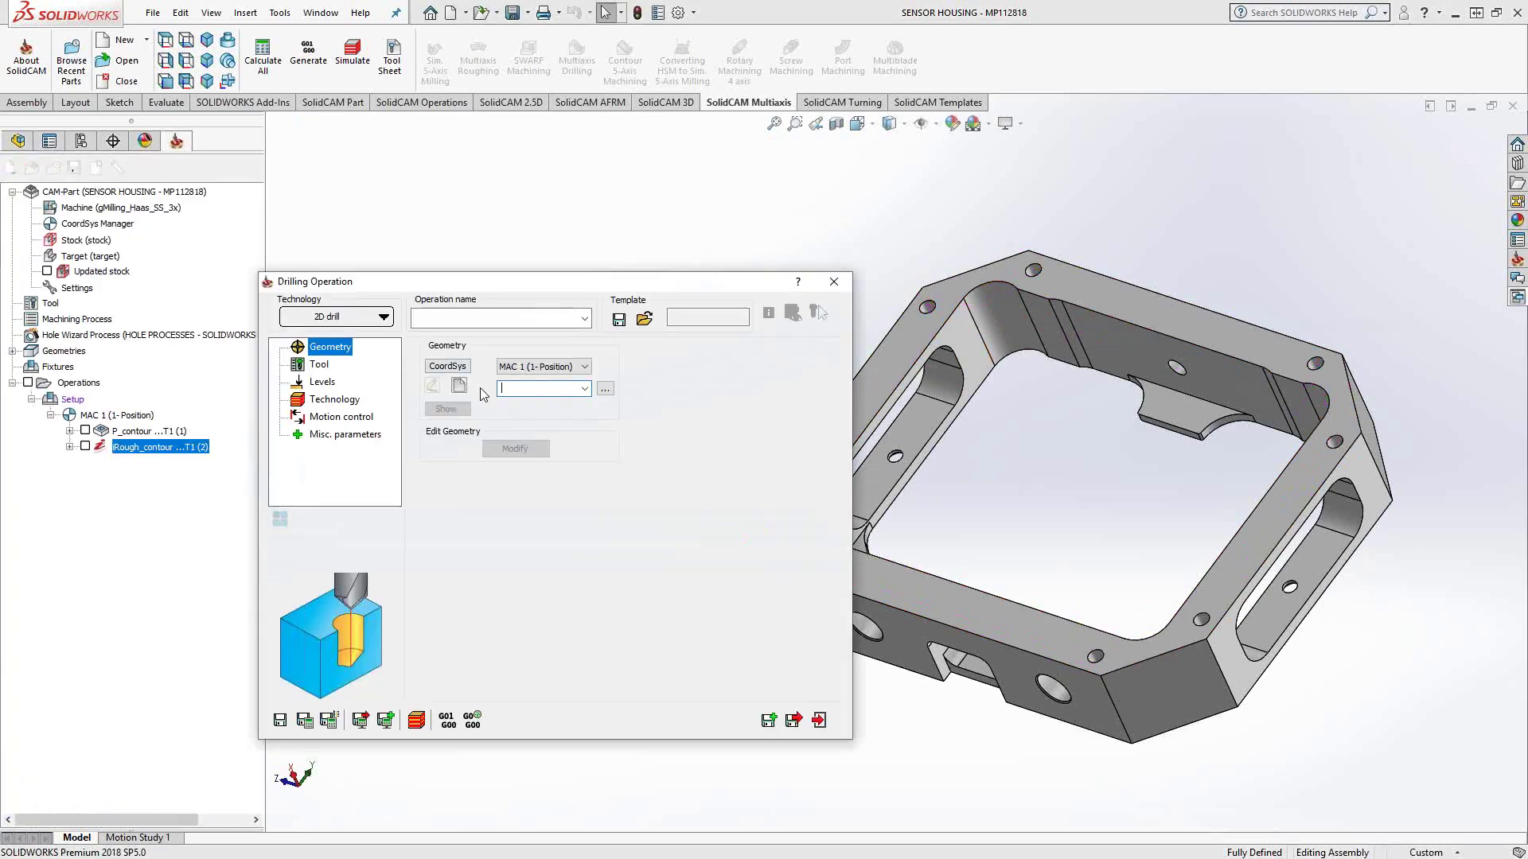
Start a fresh geometry with arc centres filtered by a radius taken from the model.
click(458, 384)
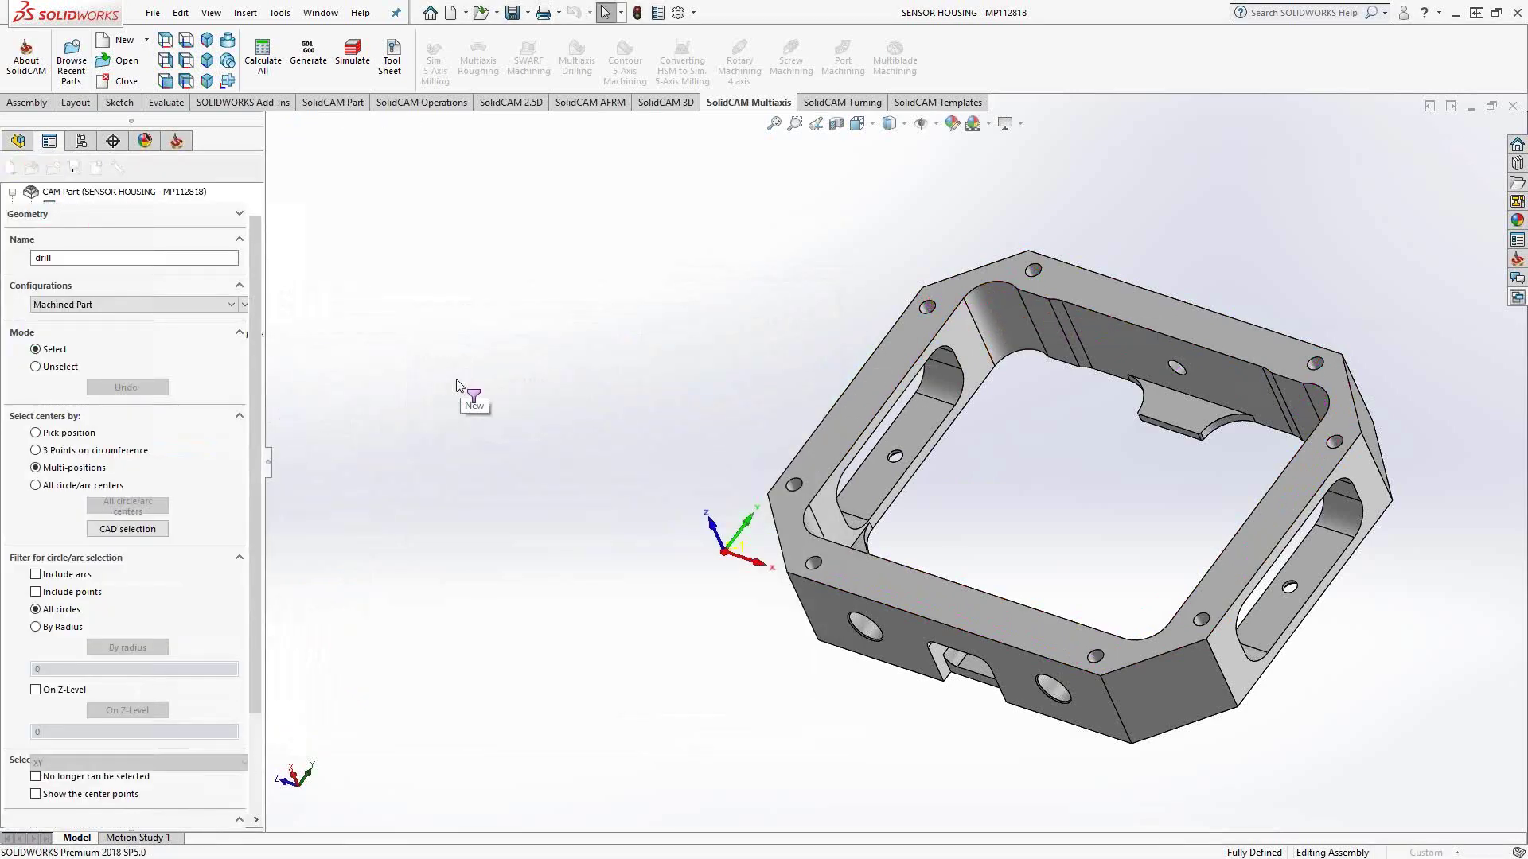
click(36, 550)
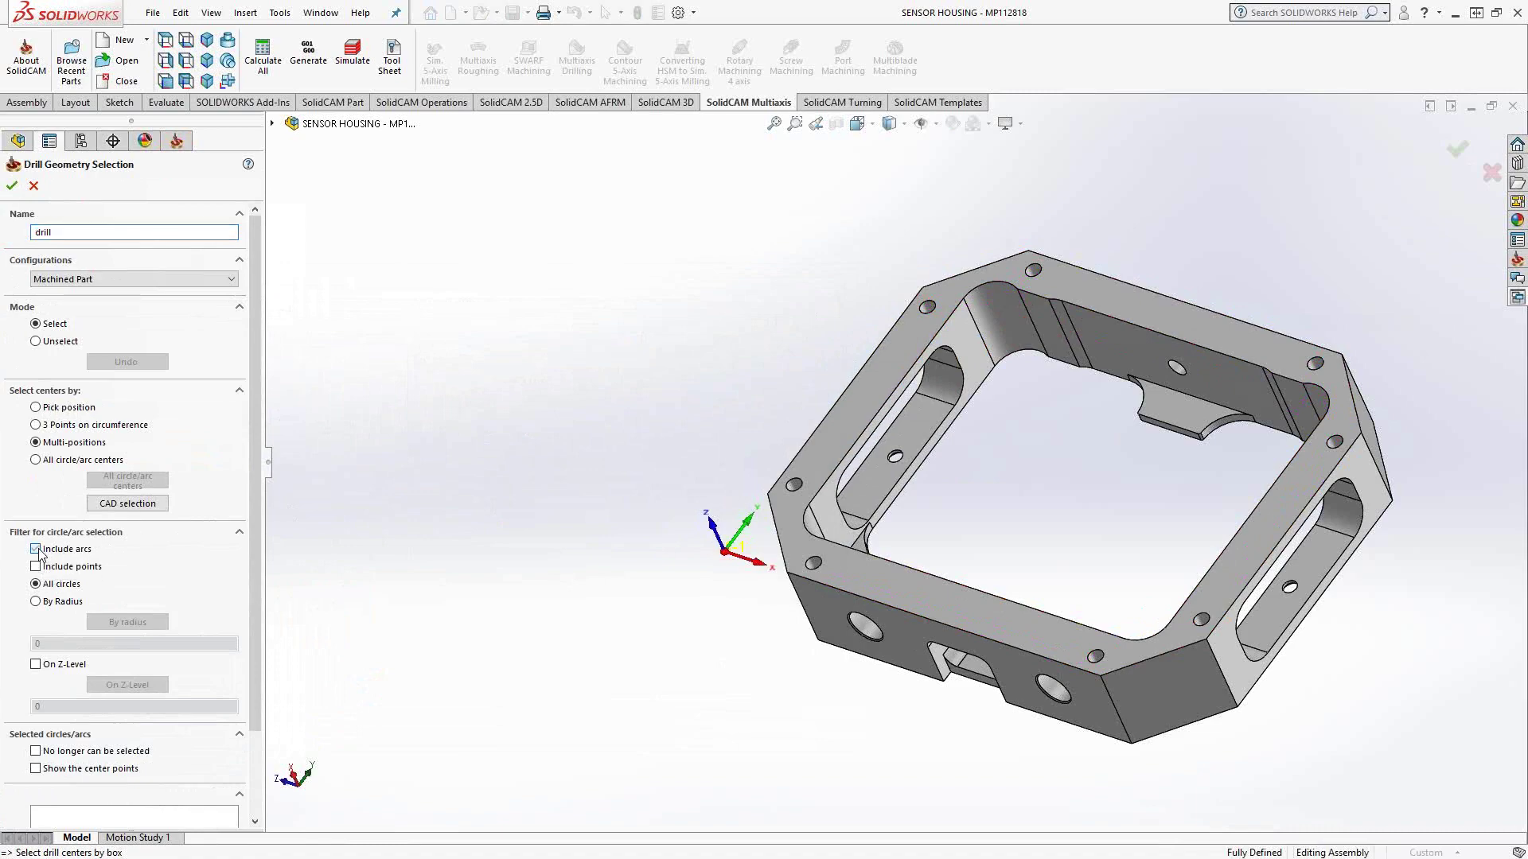
click(38, 603)
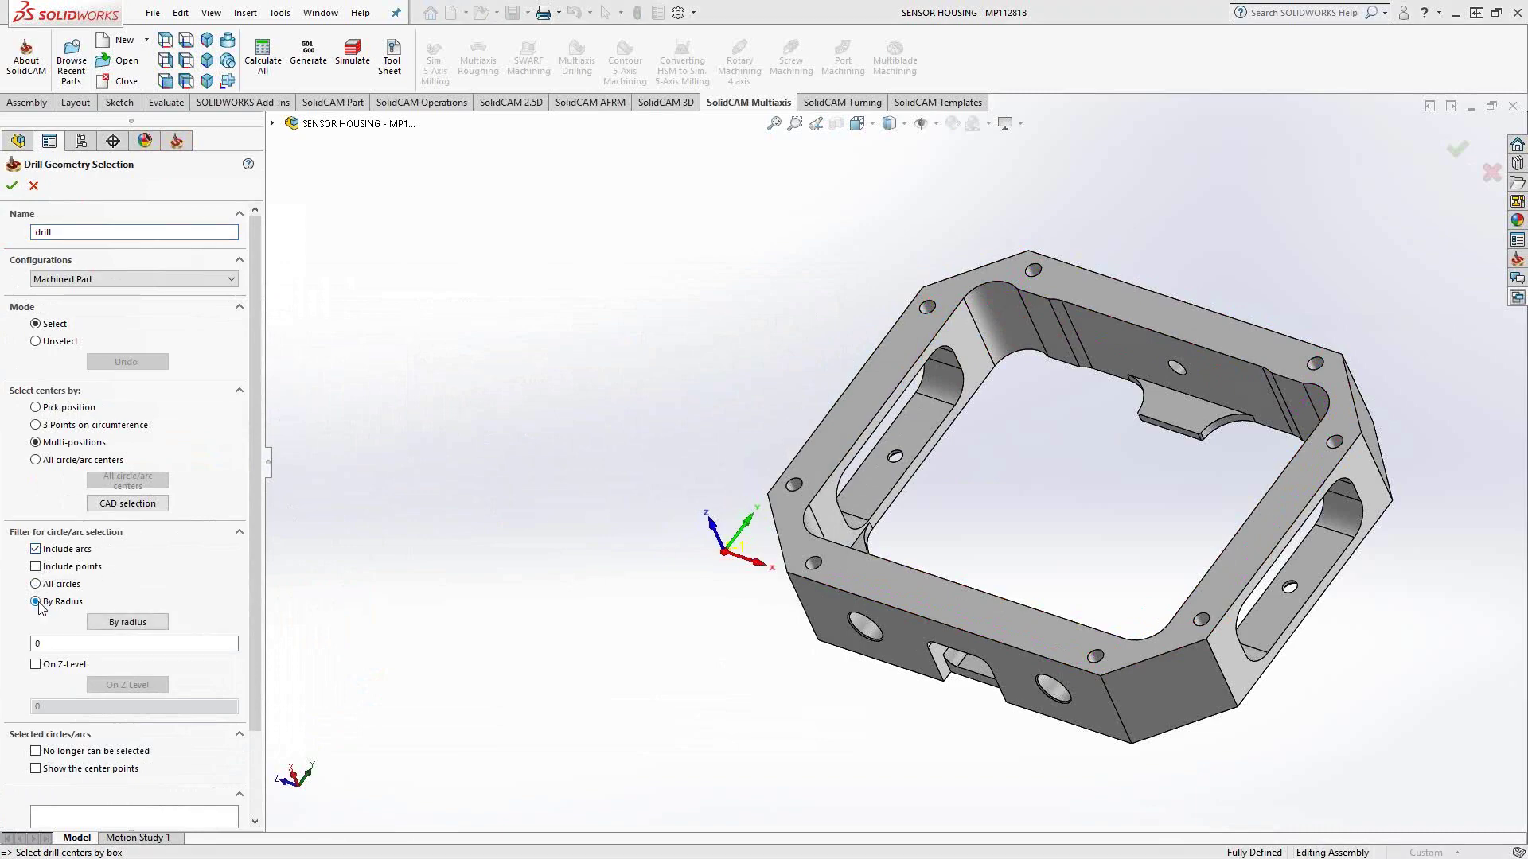
click(127, 623)
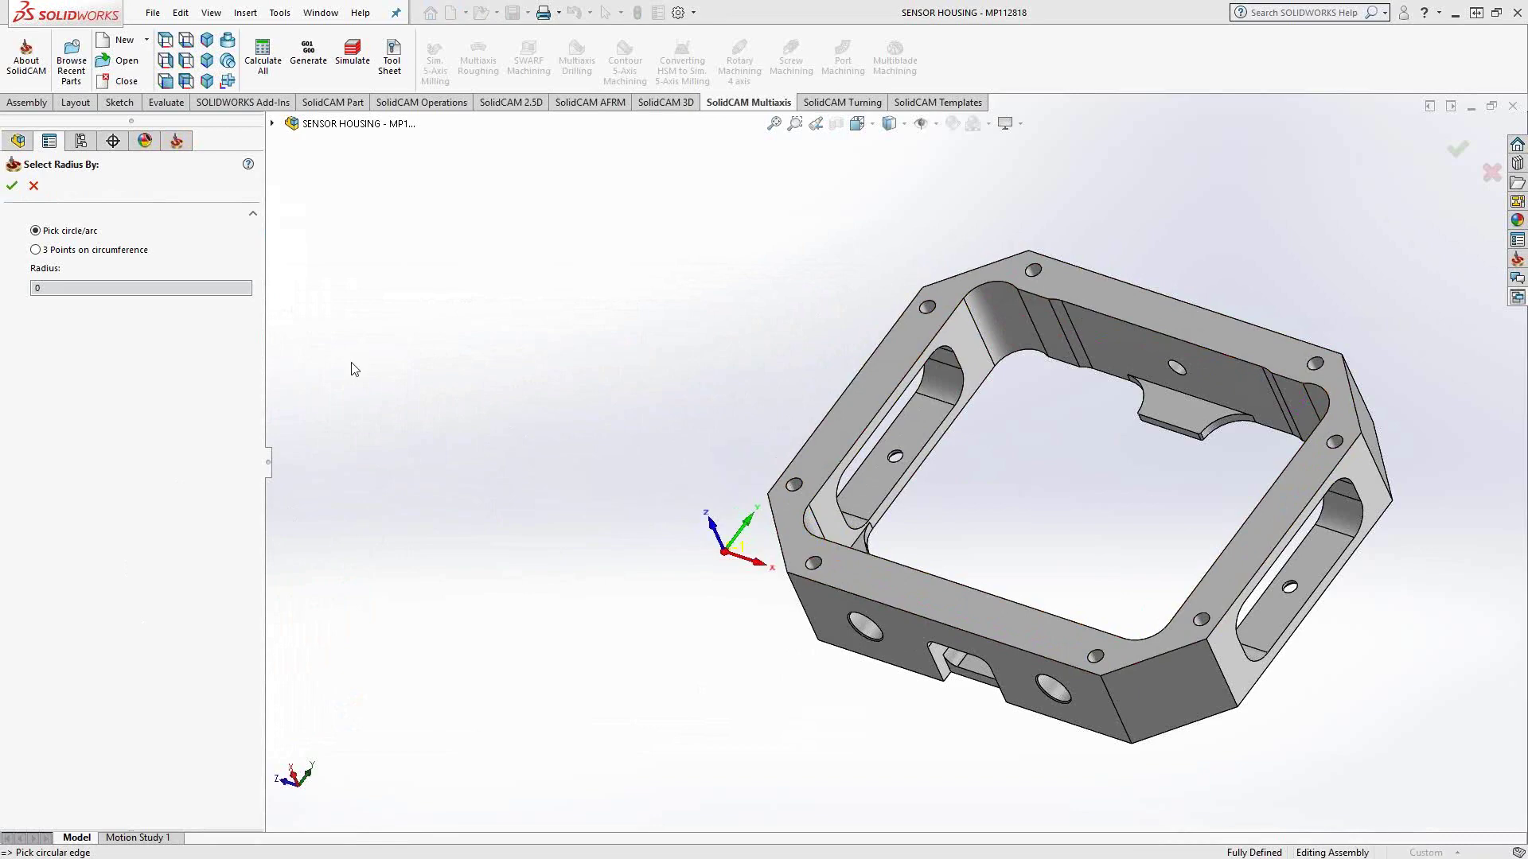
scroll(796, 517, down, 3)
scroll(795, 512, down, 3)
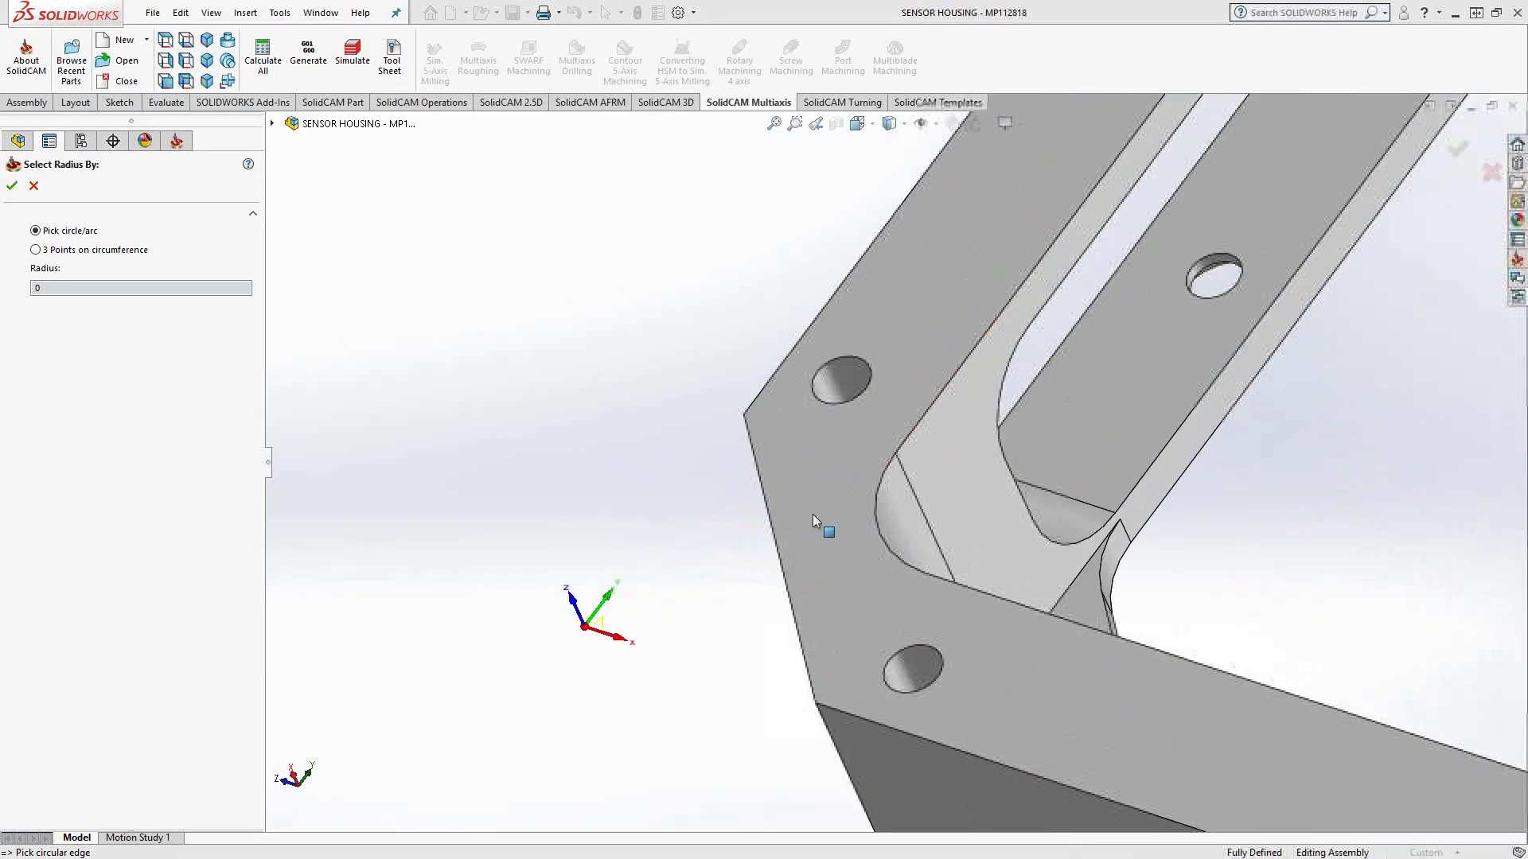
Set the 0.3125 radius filter from a corner fillet and pick six top-face arc centres.
click(873, 512)
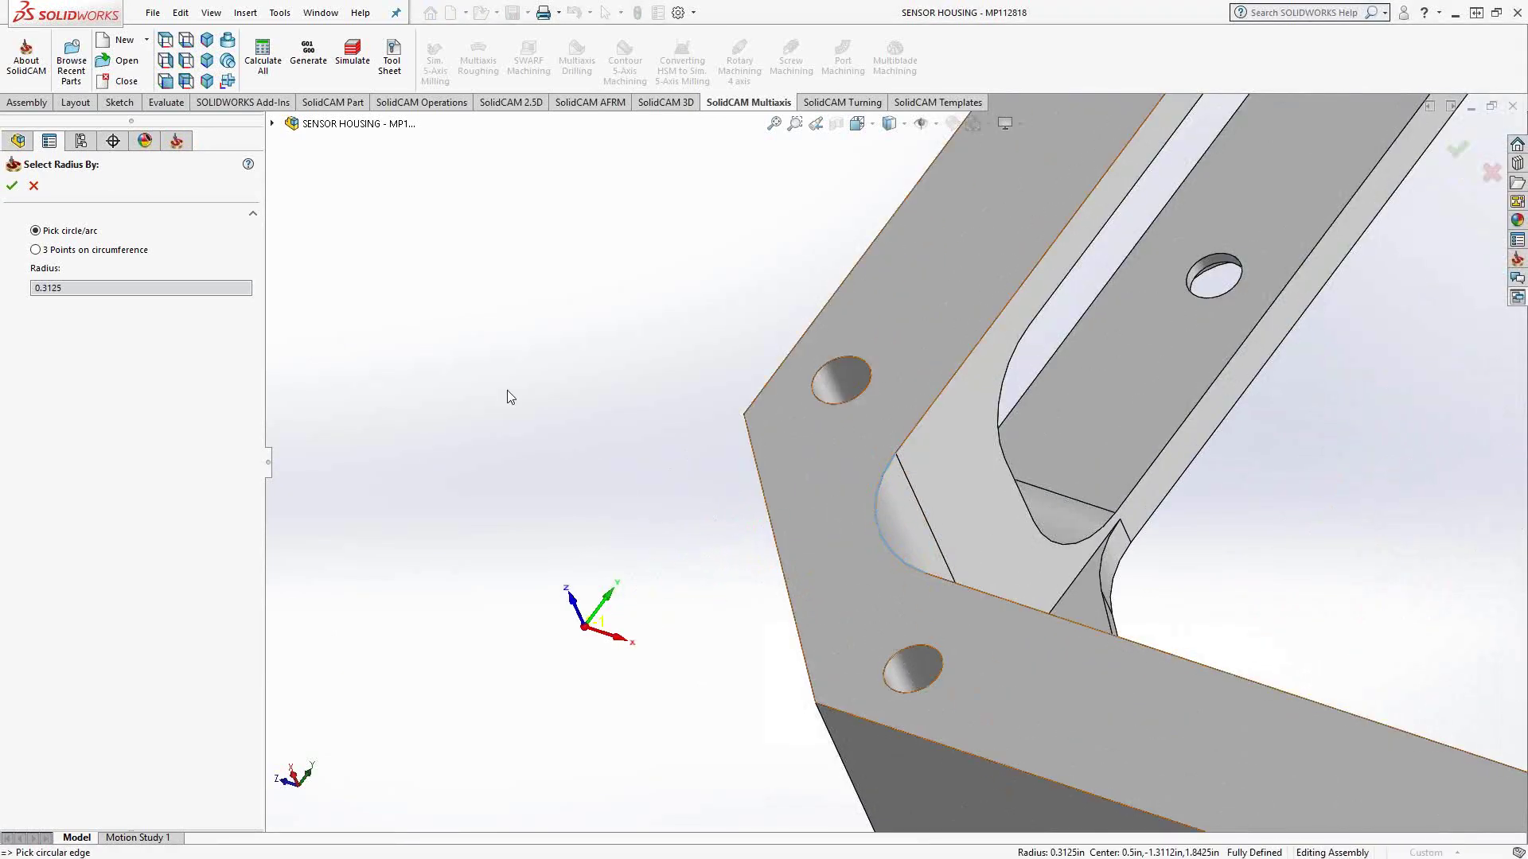
click(12, 186)
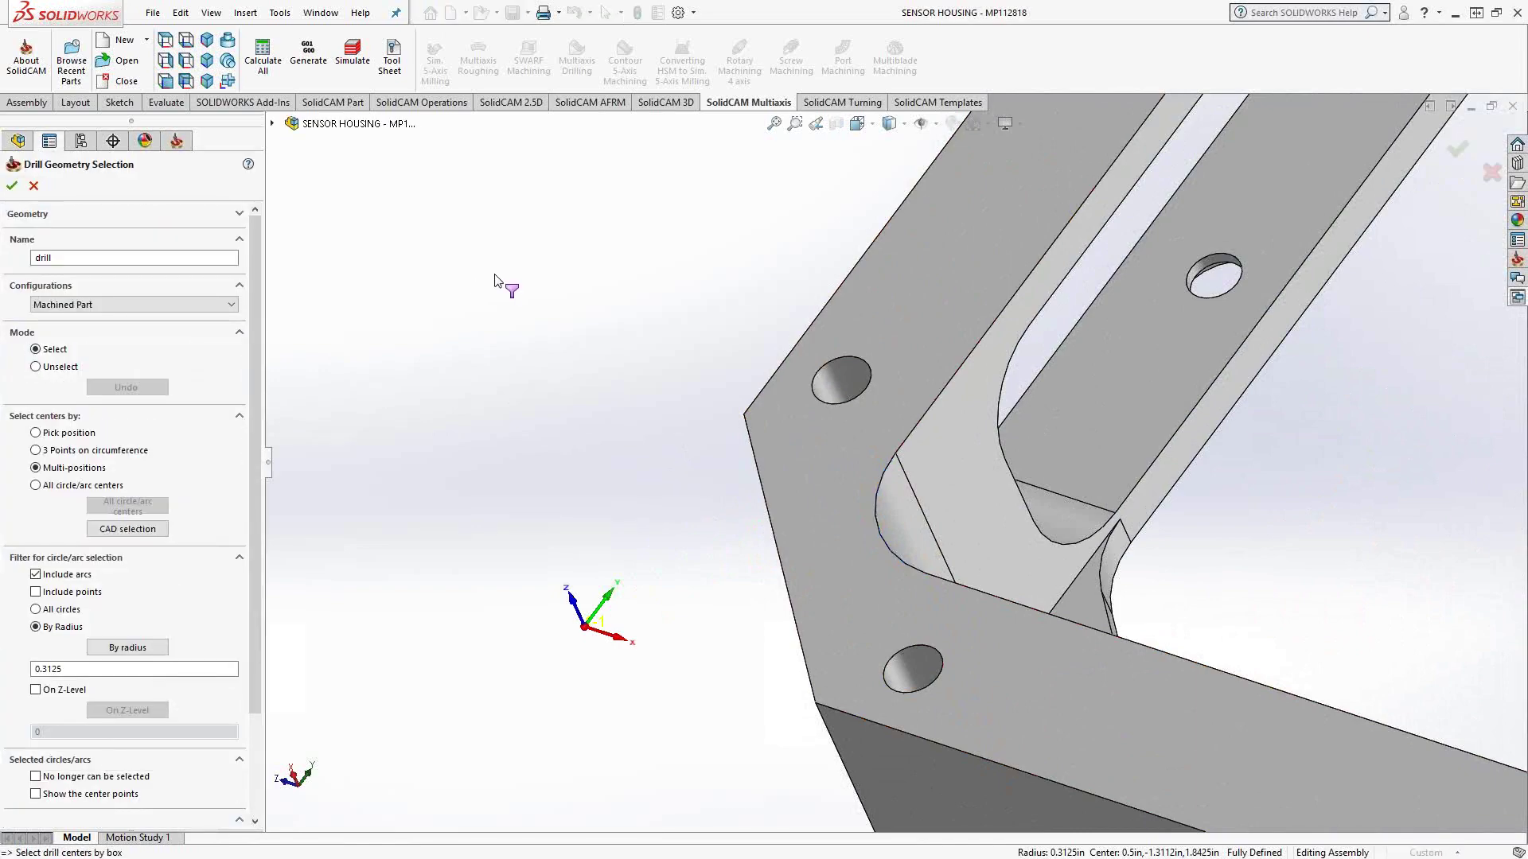
scroll(713, 326, up, 5)
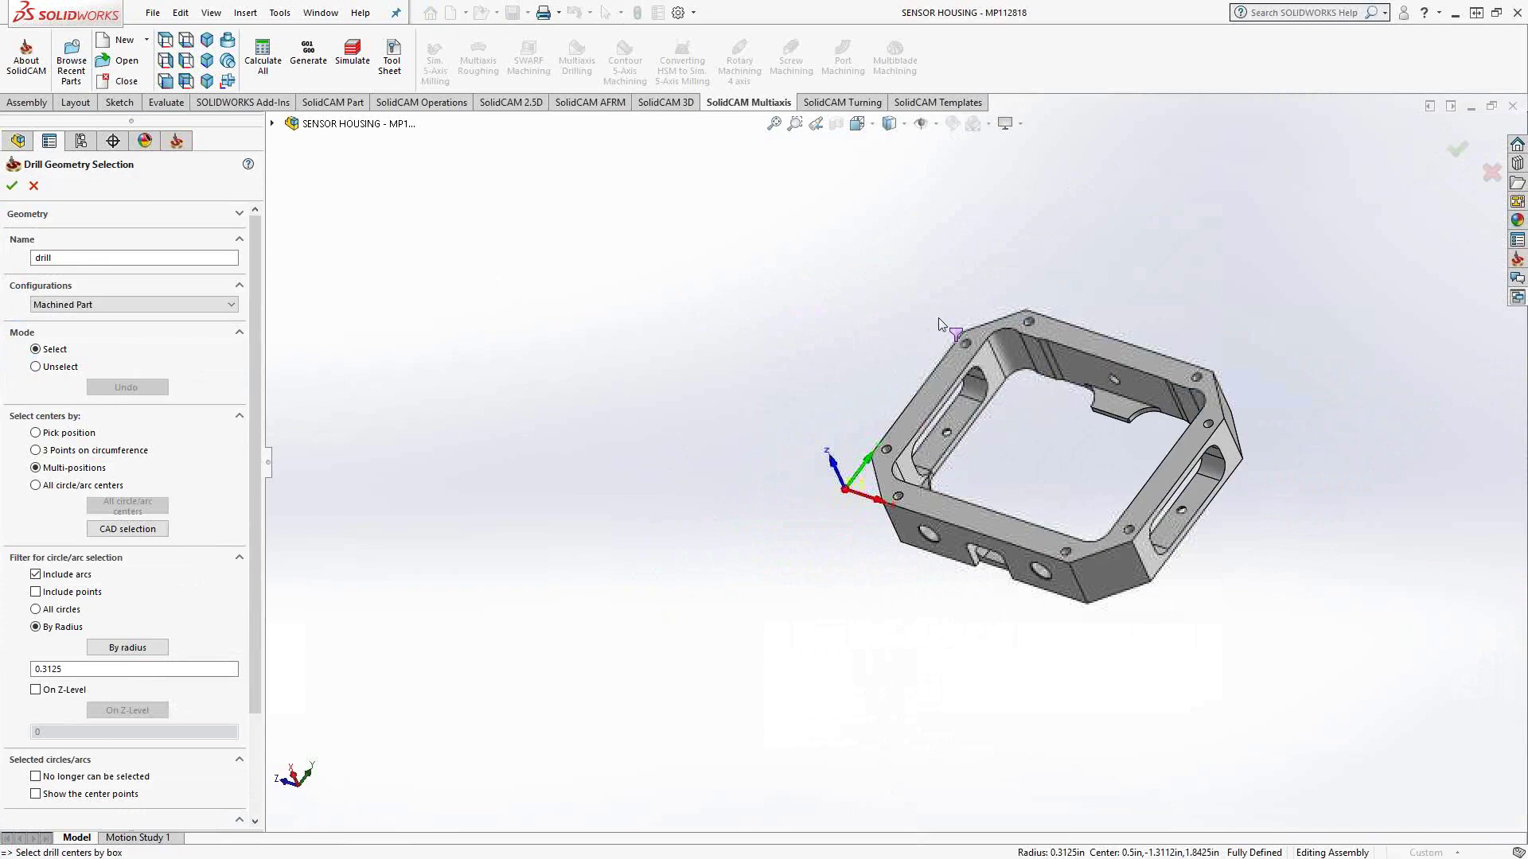
scroll(968, 388, down, 2)
click(911, 353)
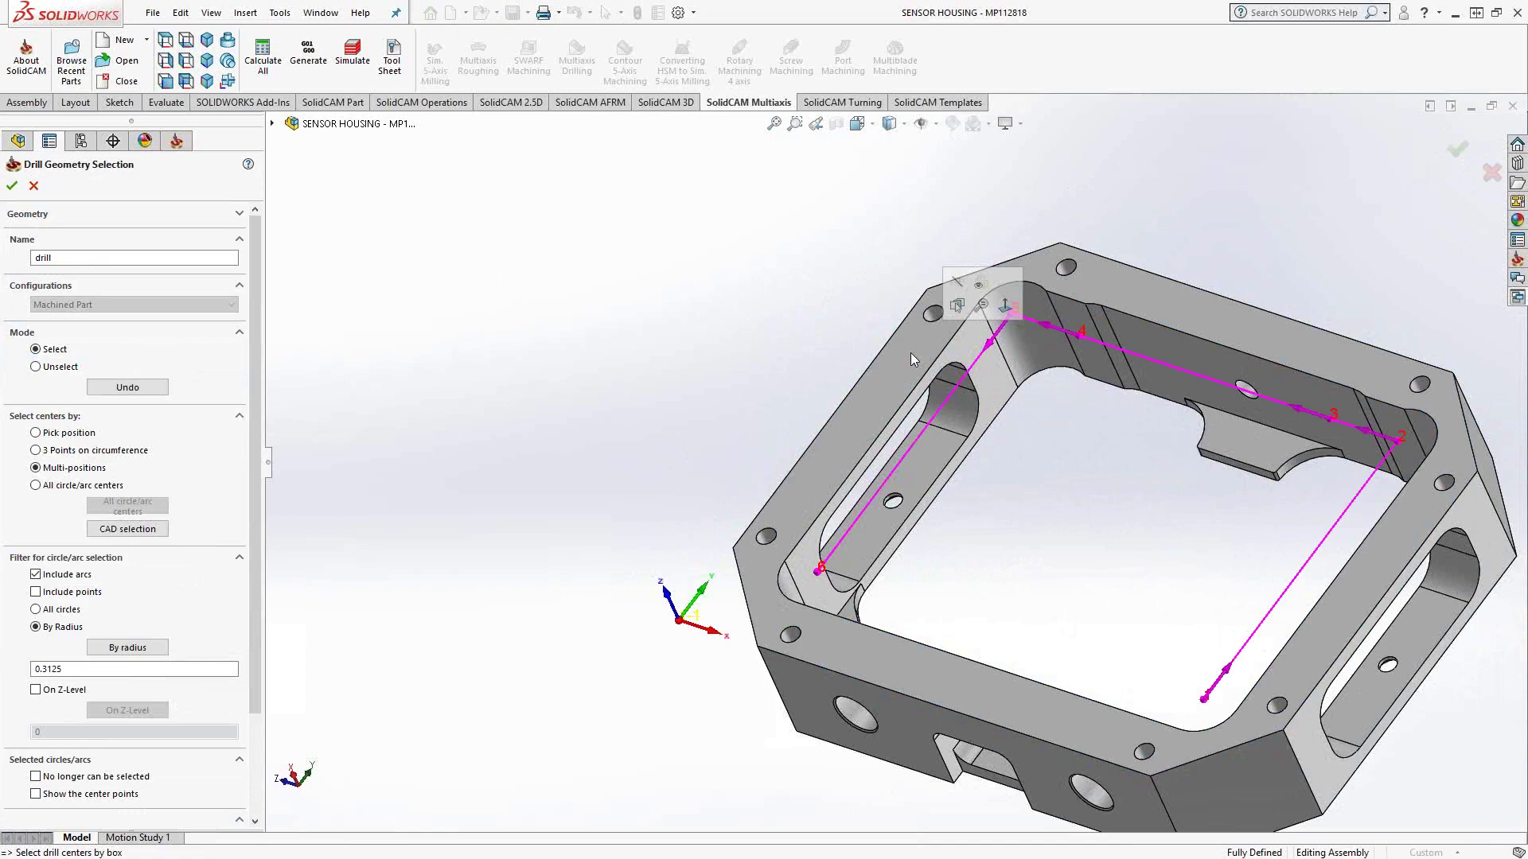
mouse_move(639, 355)
middle_down()
mouse_move(676, 305)
mouse_move(666, 319)
middle_up()
scroll(138, 478, down, 3)
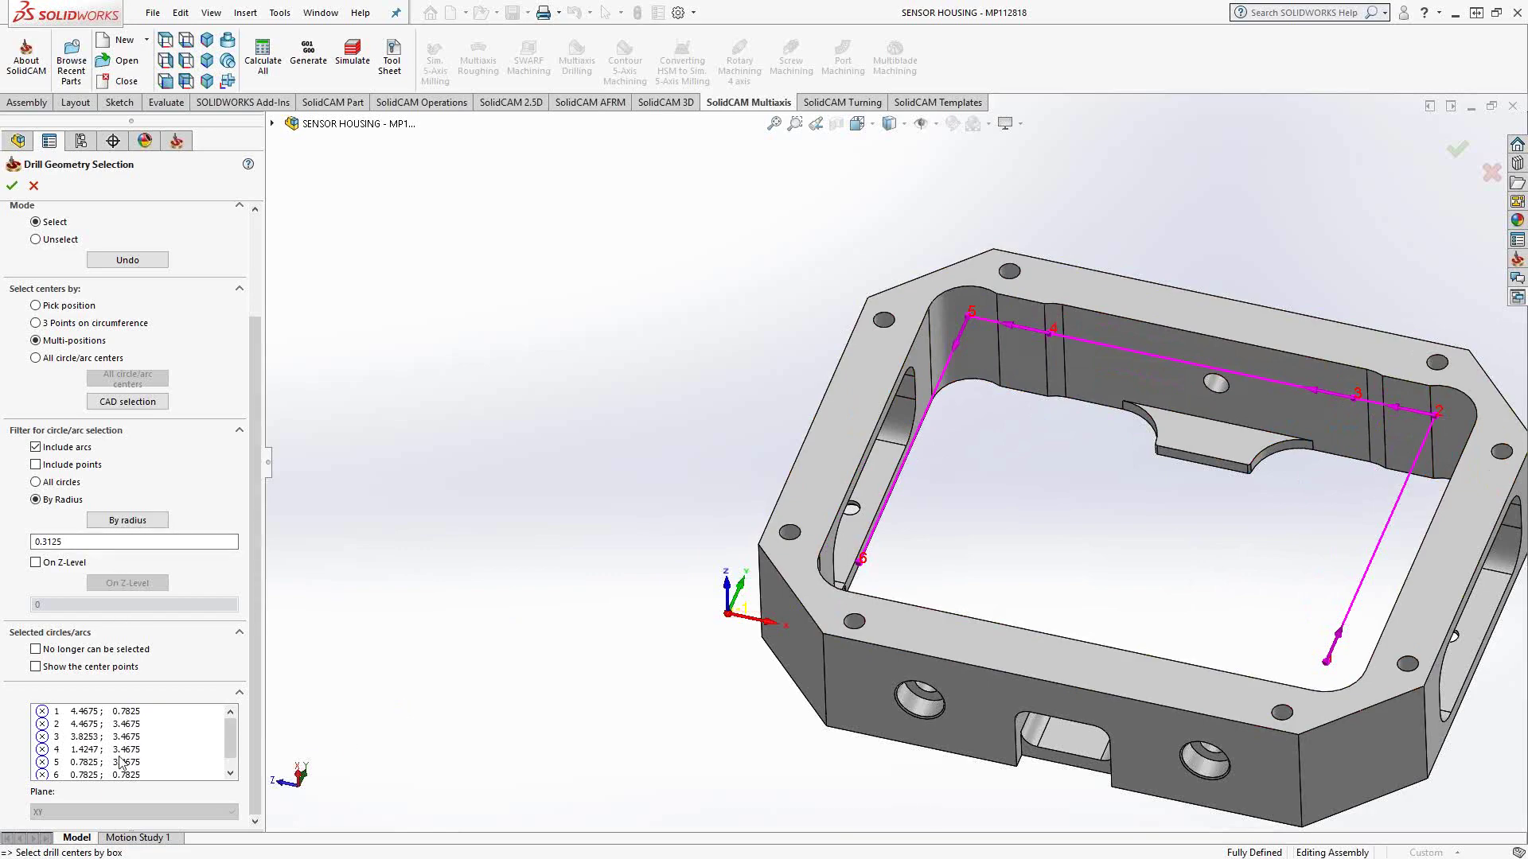
Delete drill centres 3 and 4, confirm both prompts, and accept the four corner points.
click(74, 738)
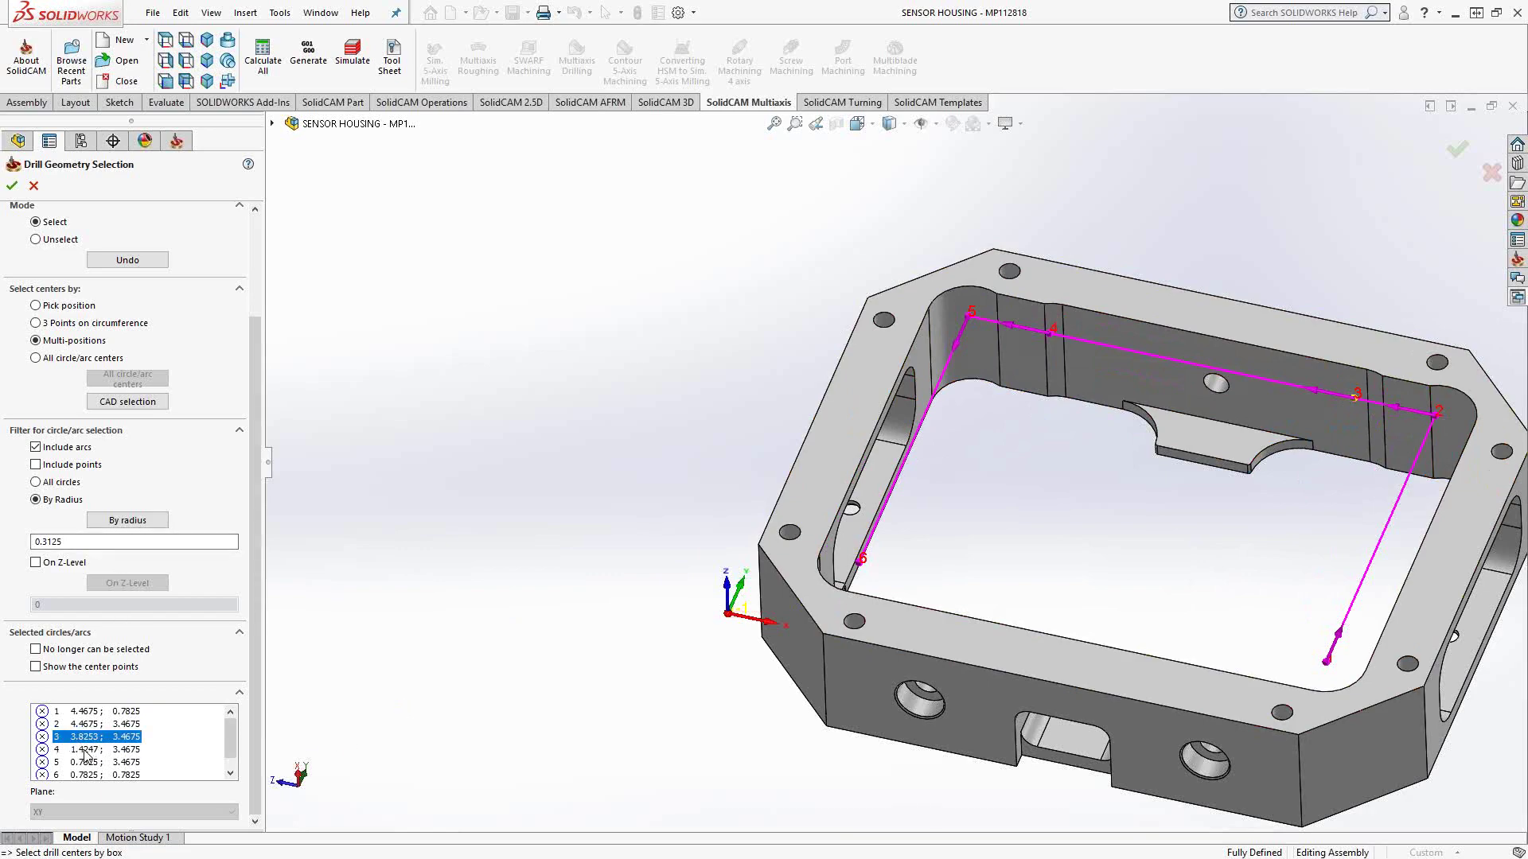
shift+click(86, 751)
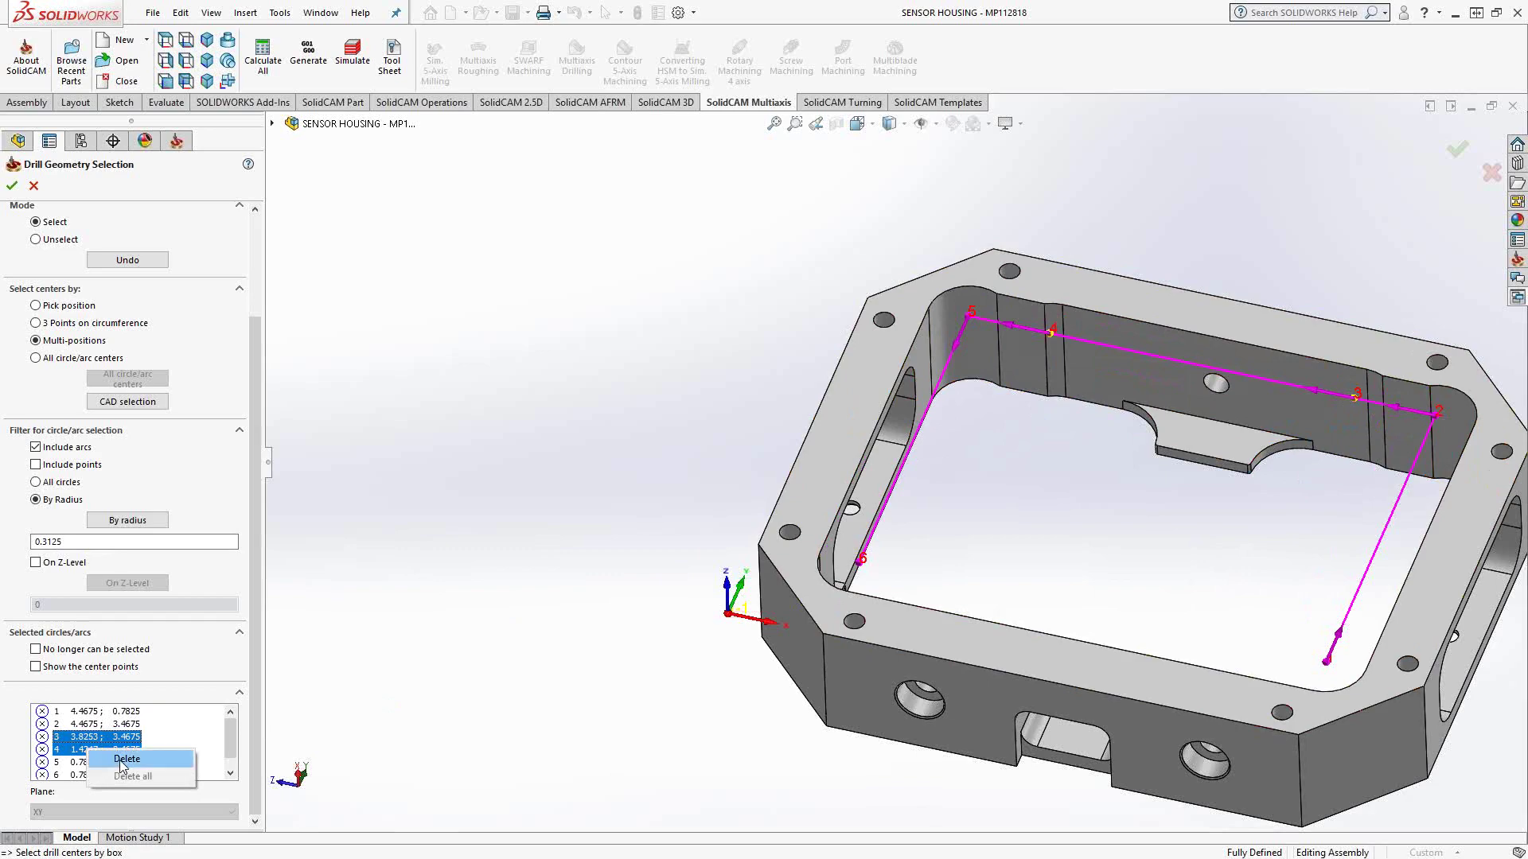
key(Delete)
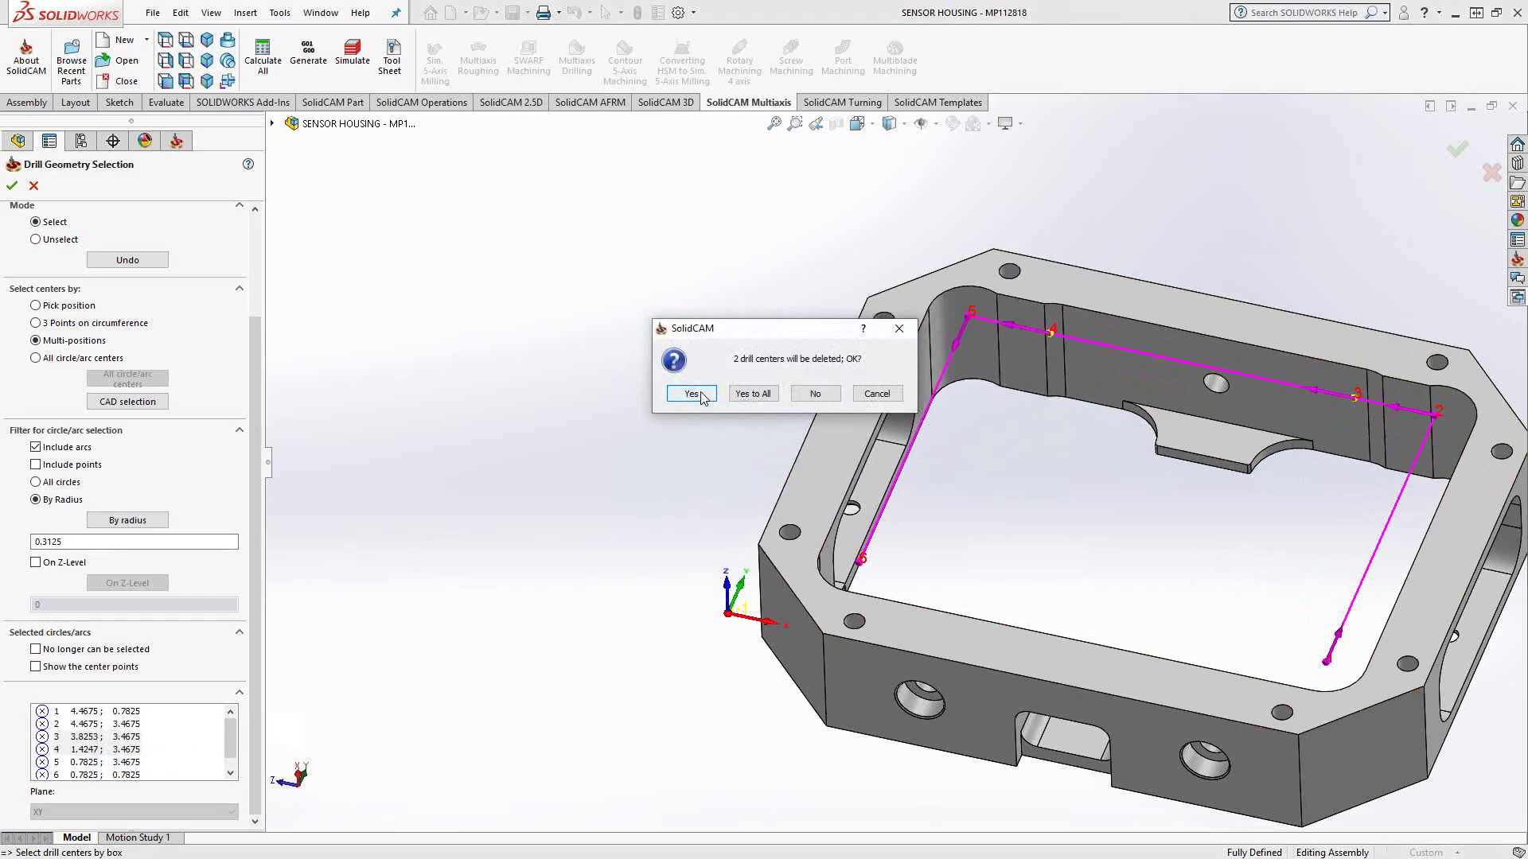
click(693, 393)
click(699, 383)
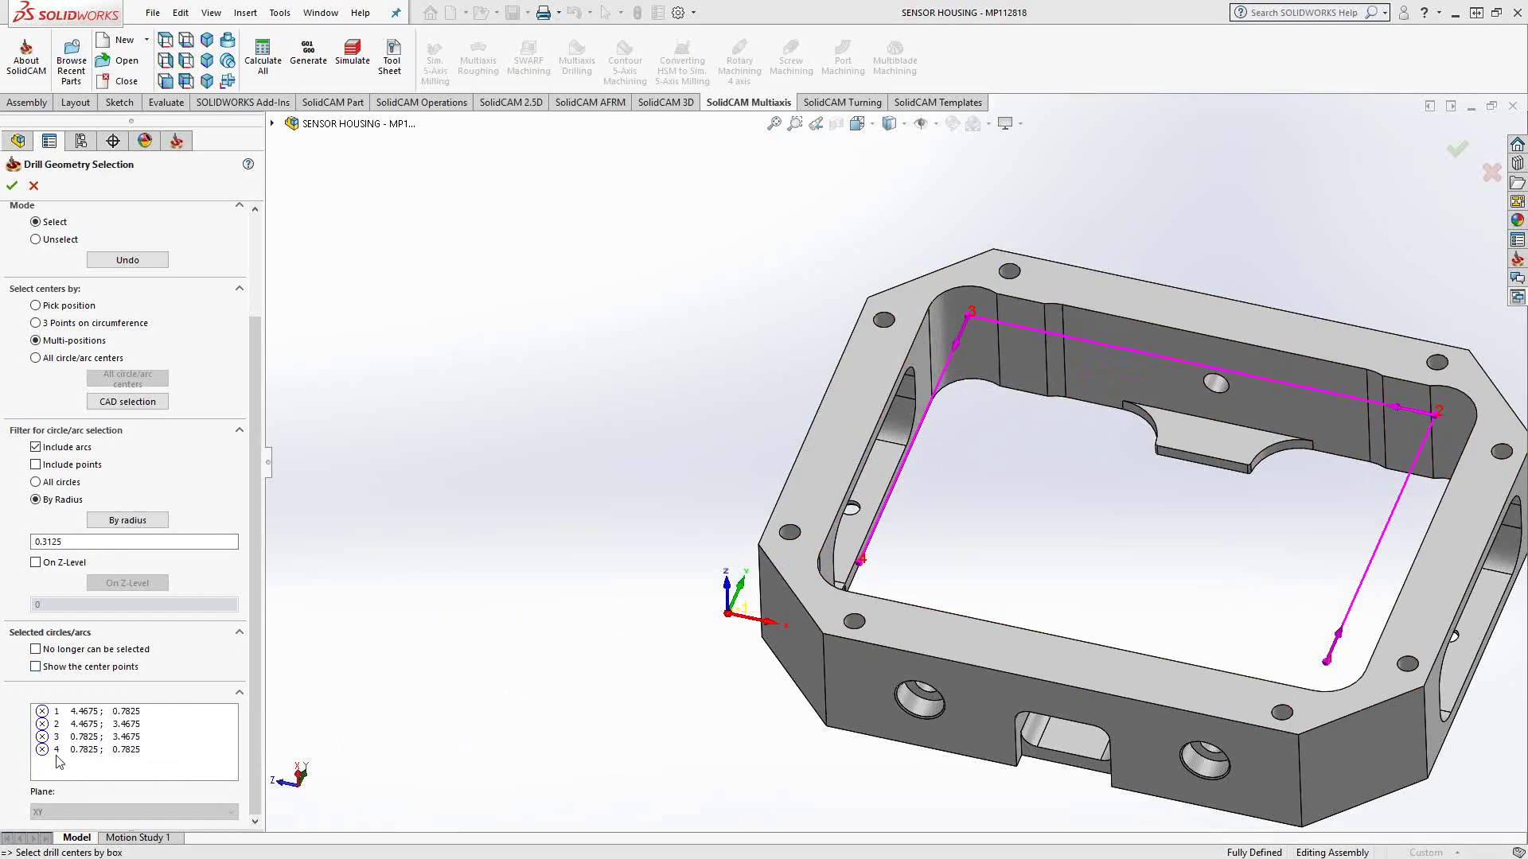
click(12, 187)
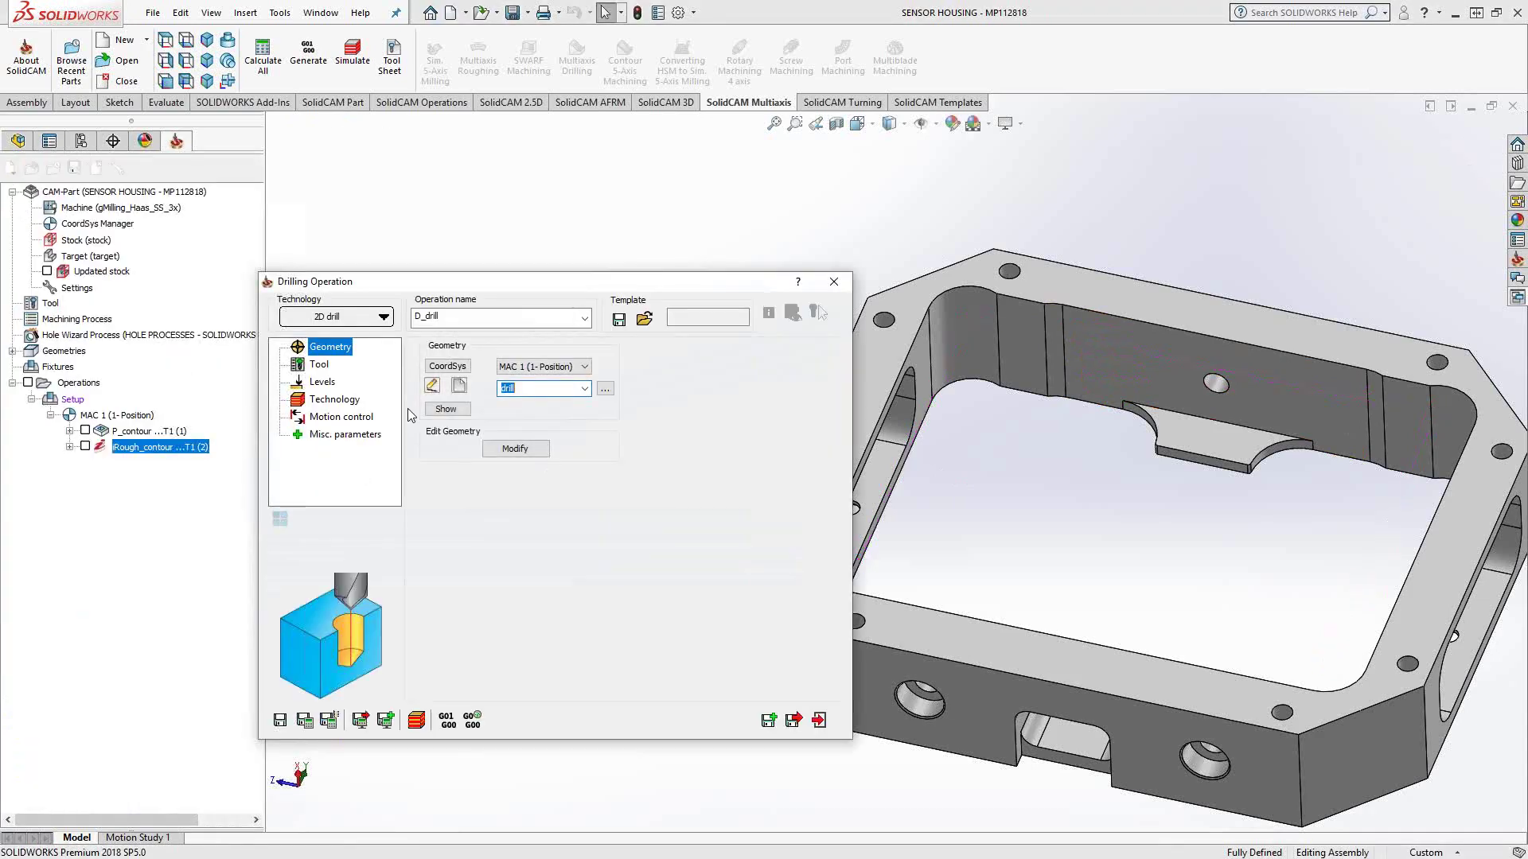
Add a 0.375-inch, 90° chamfer mill from the gallery as tool 2 and assign it.
click(318, 365)
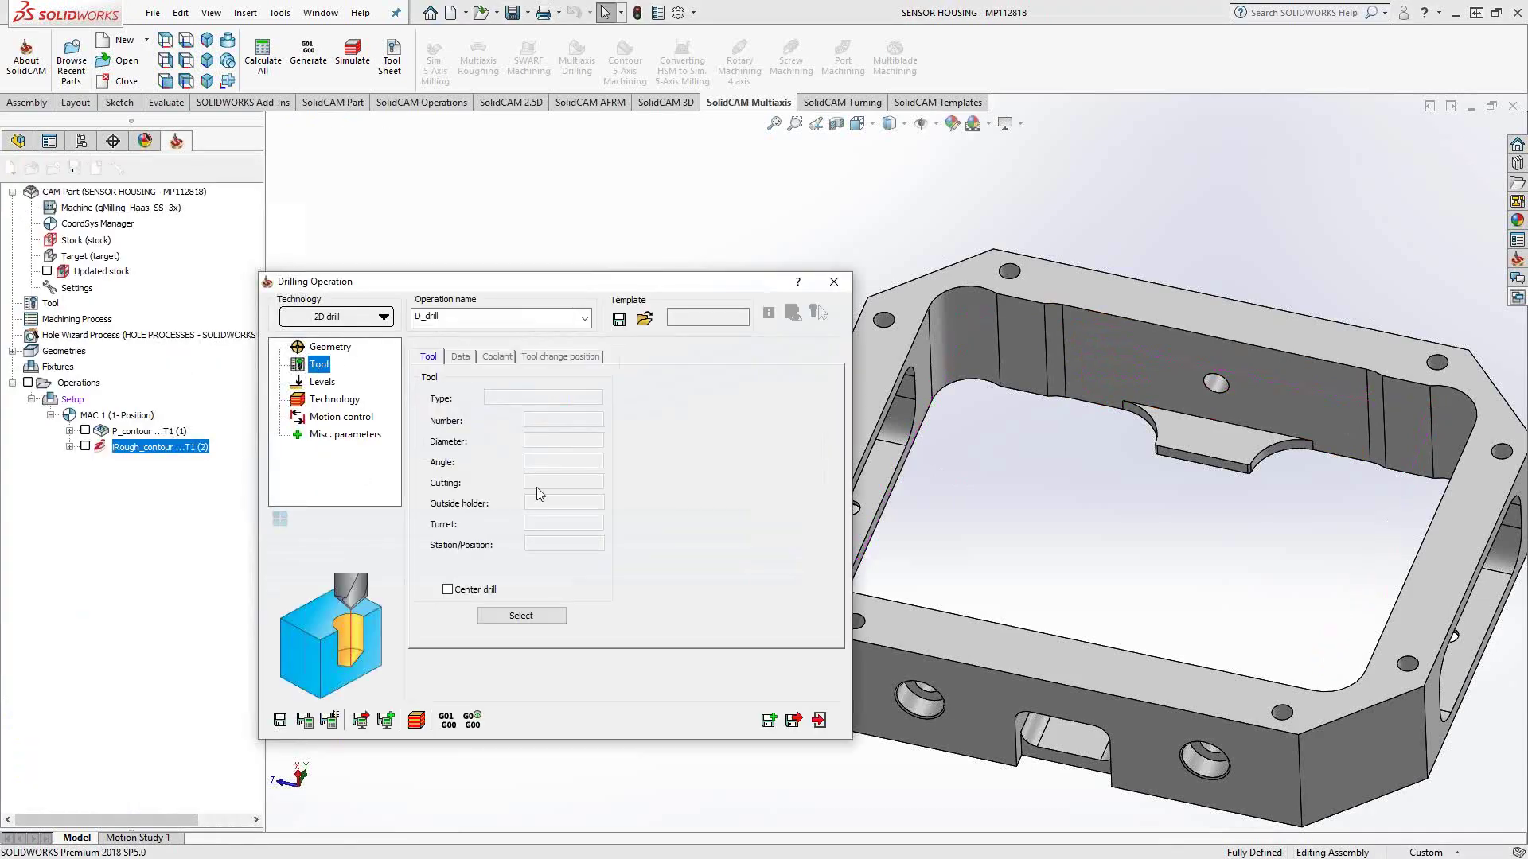
click(521, 615)
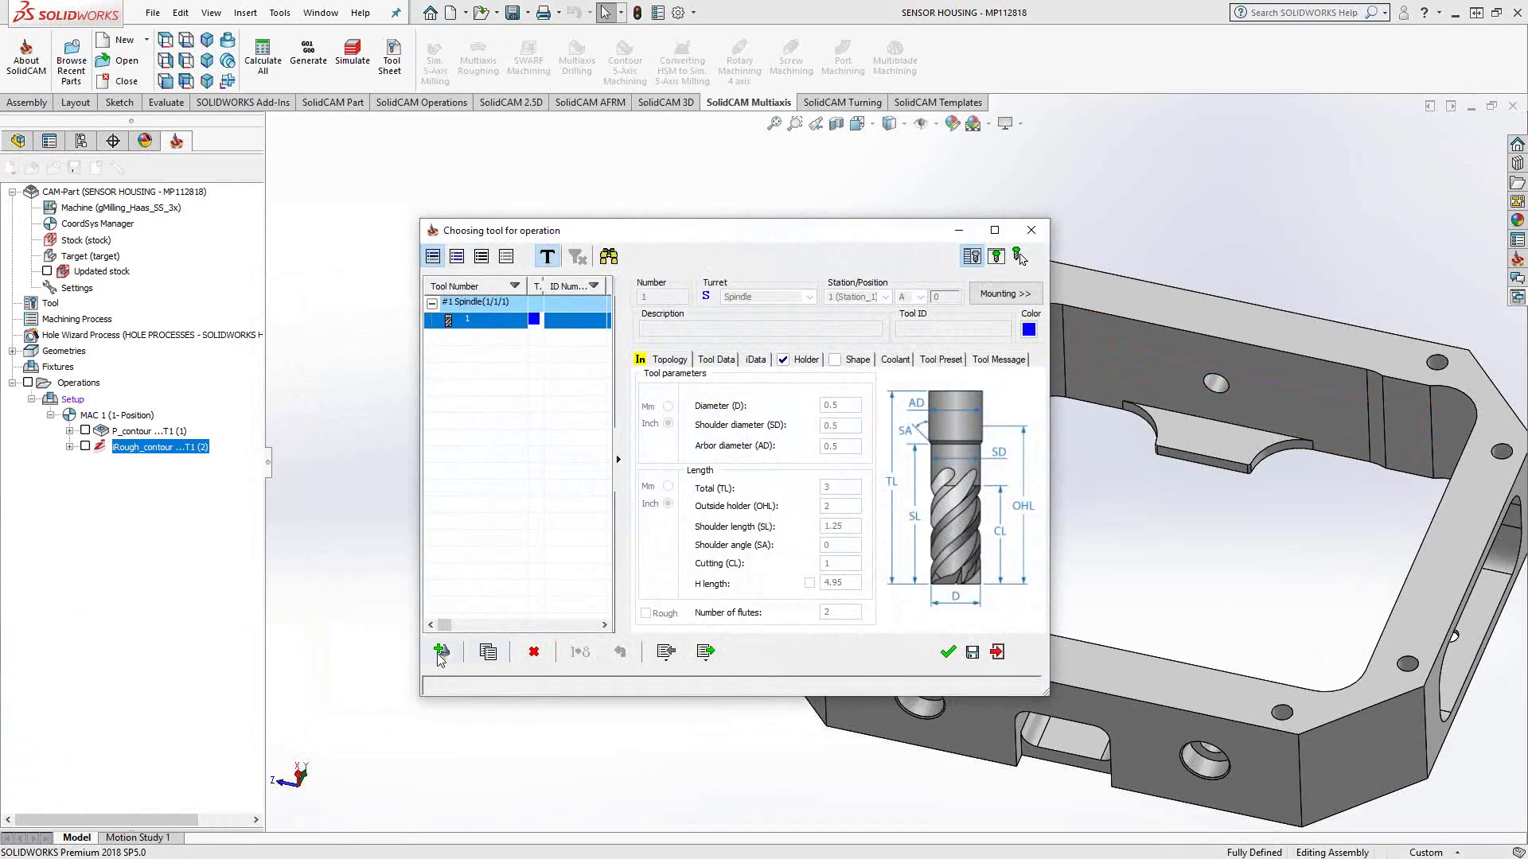
click(441, 651)
scroll(743, 397, down, 1)
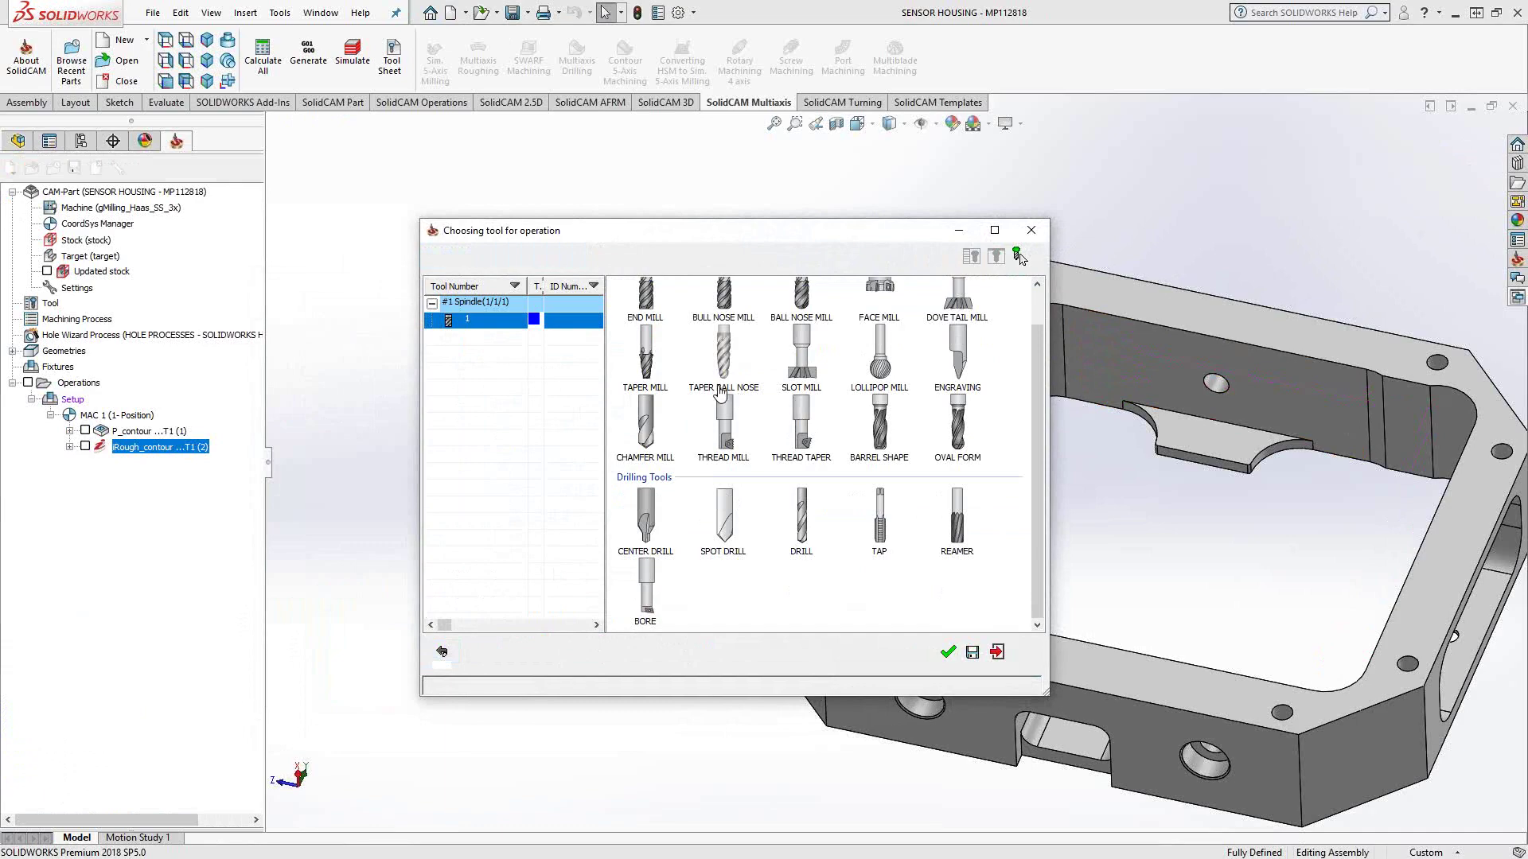
scroll(718, 395, up, 1)
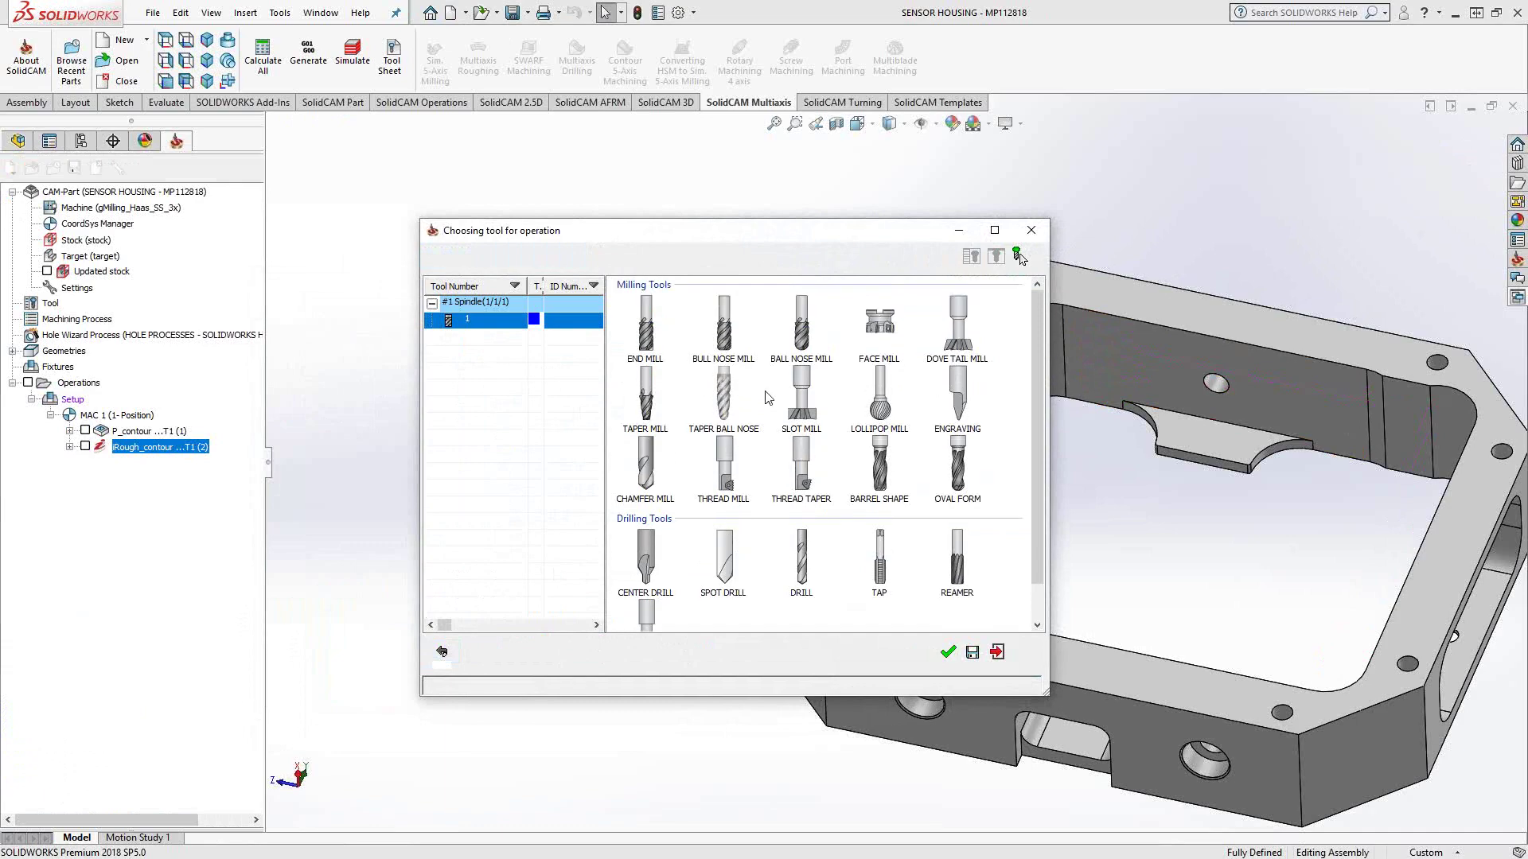
click(651, 480)
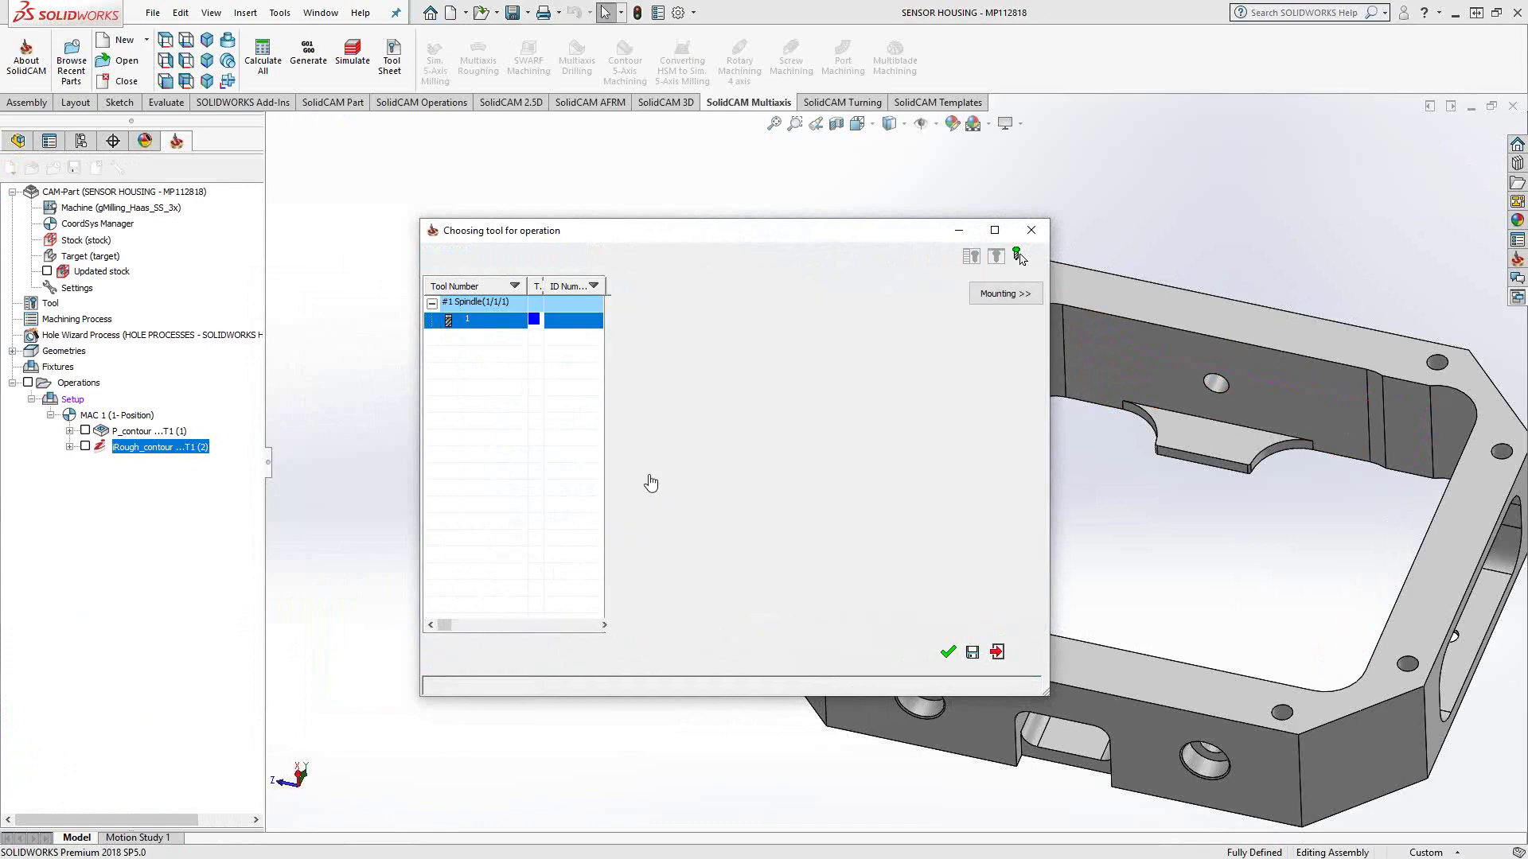
click(949, 654)
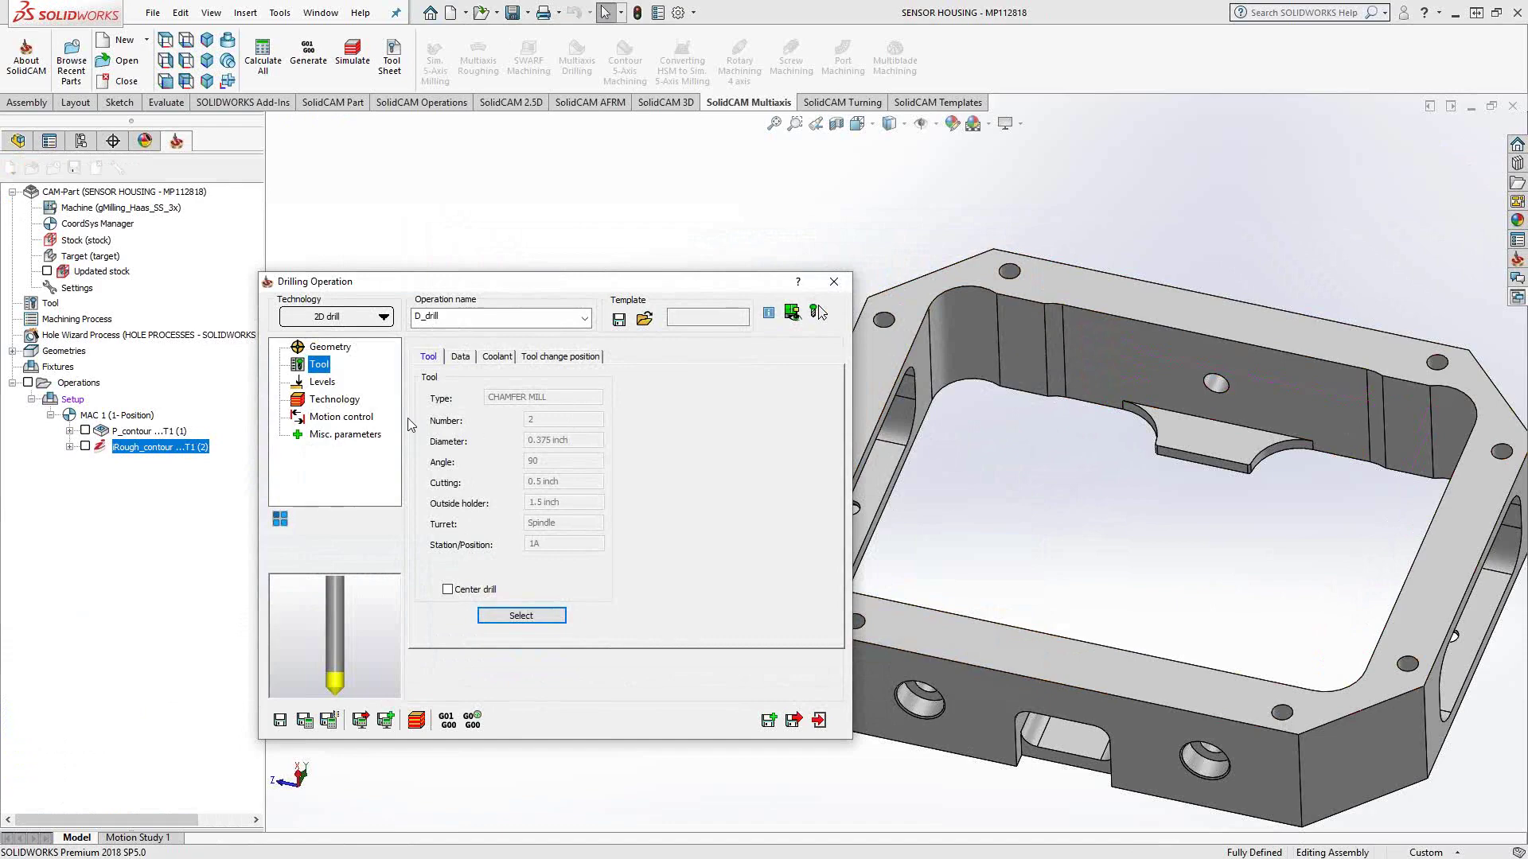
Show the Levels page (clearance 1, safety 0.1, depth 1) and its level source options.
click(325, 383)
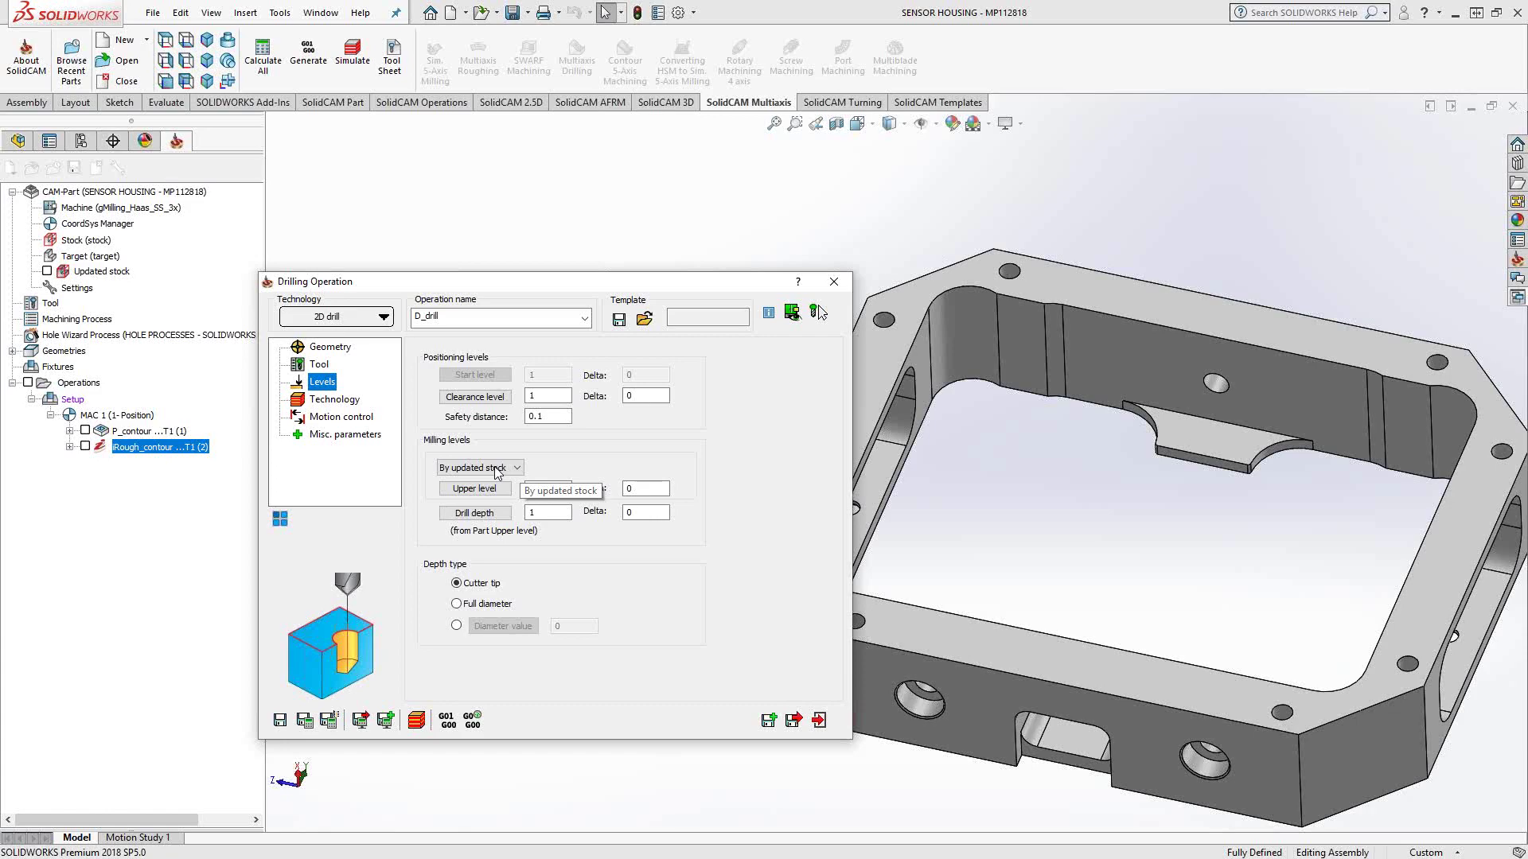
click(497, 472)
Keep the milling levels source unchanged and start picking the drill depth on the model.
click(619, 467)
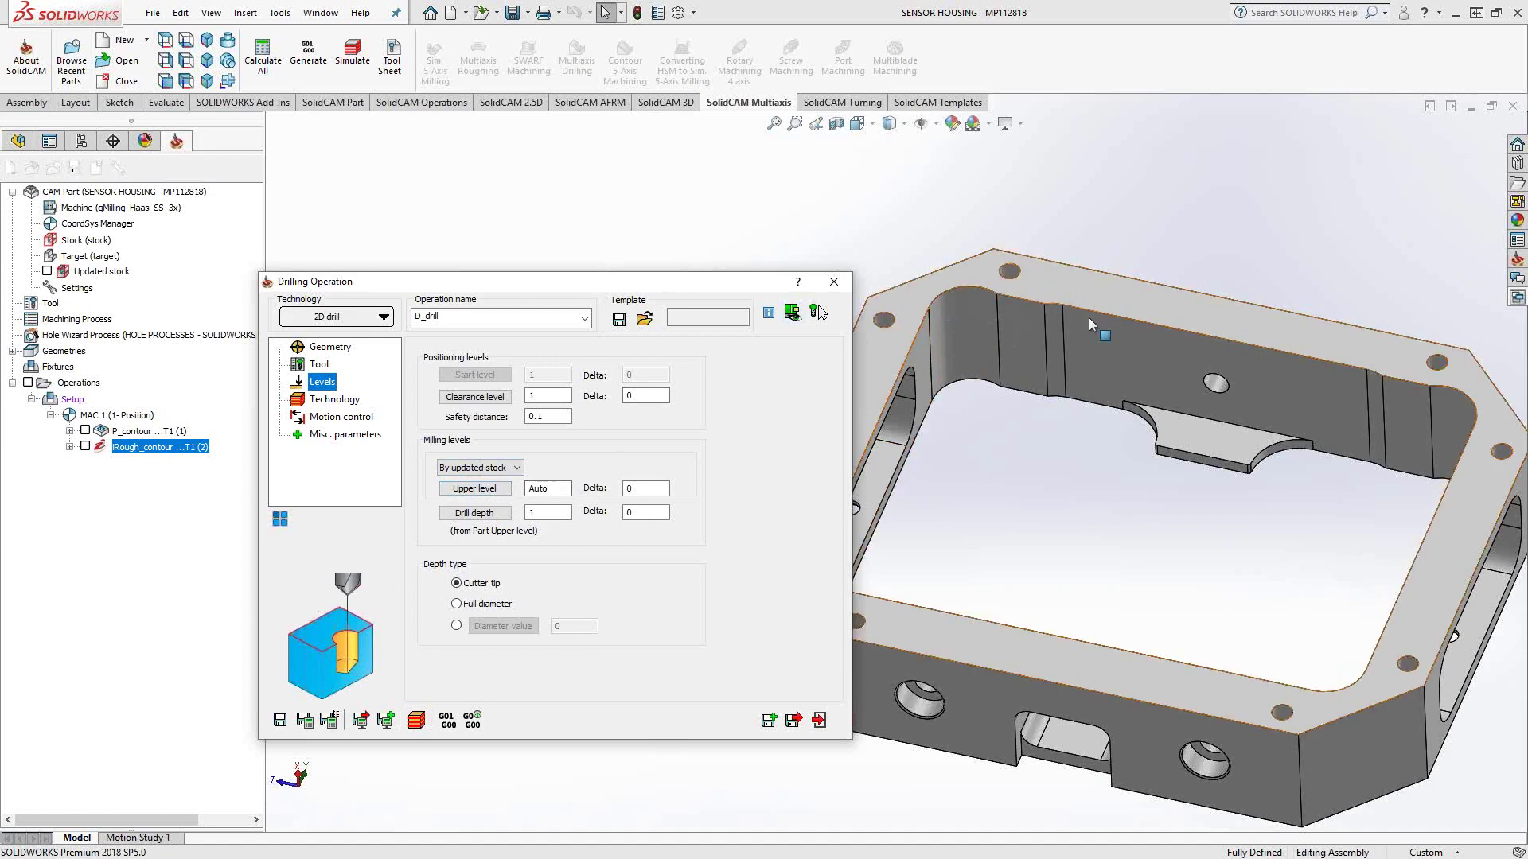
middle_drag(1090, 317, 969, 347)
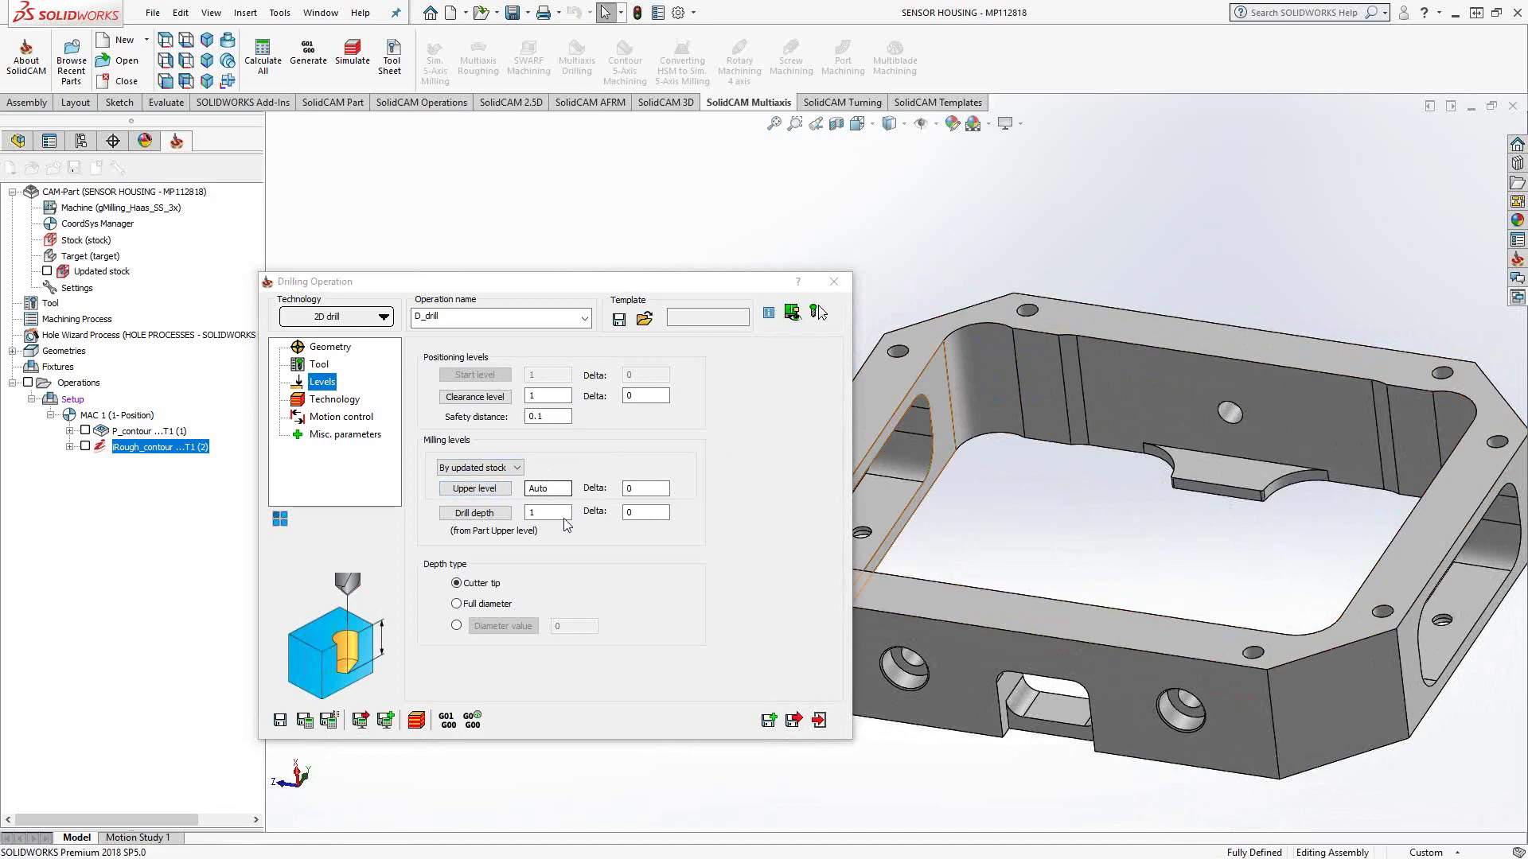
click(559, 517)
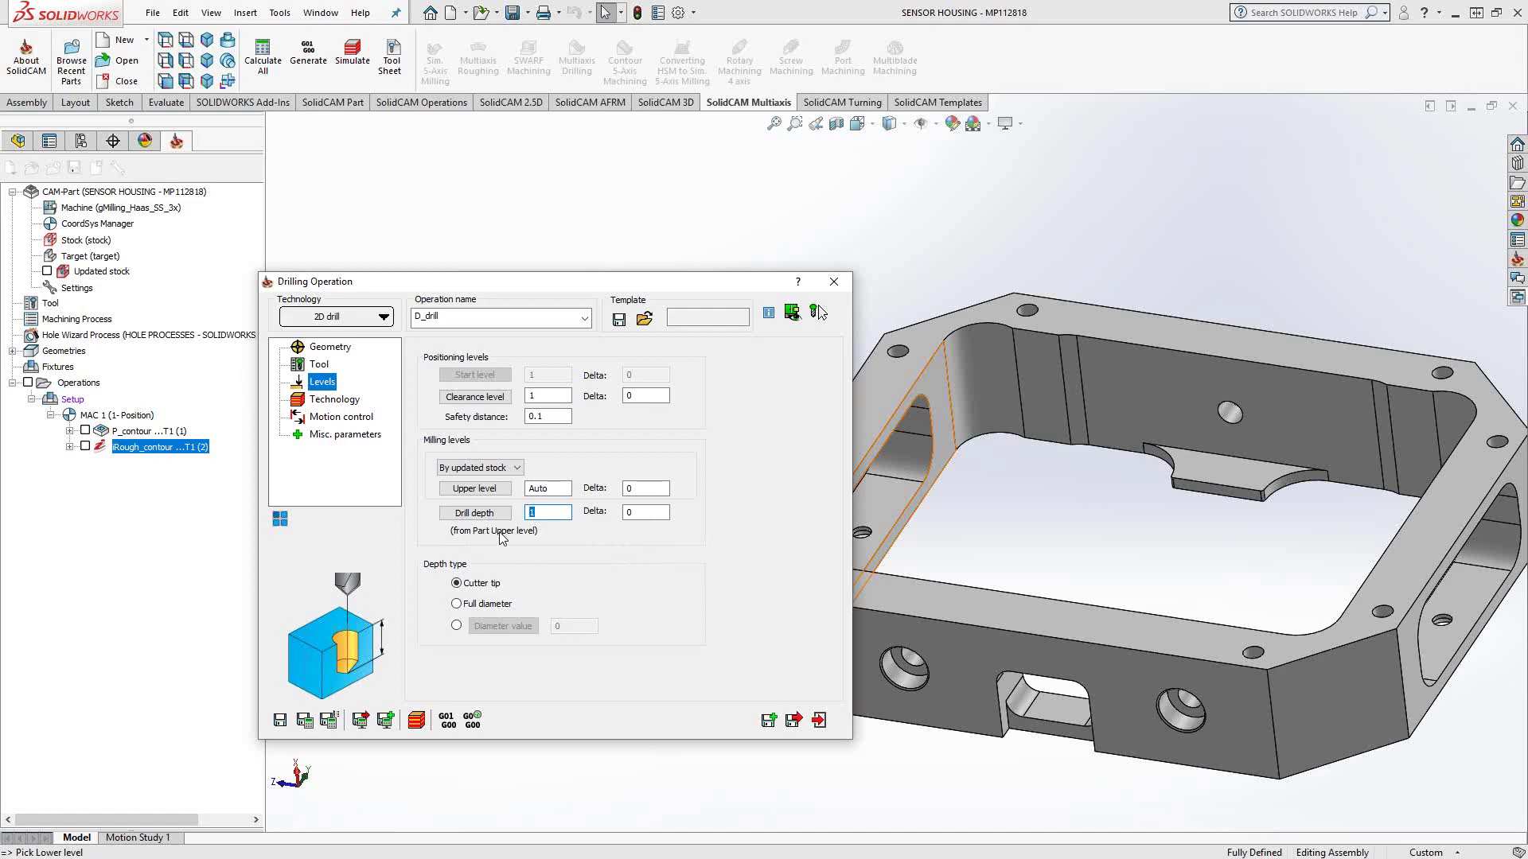
scroll(959, 407, down, 2)
scroll(994, 265, down, 2)
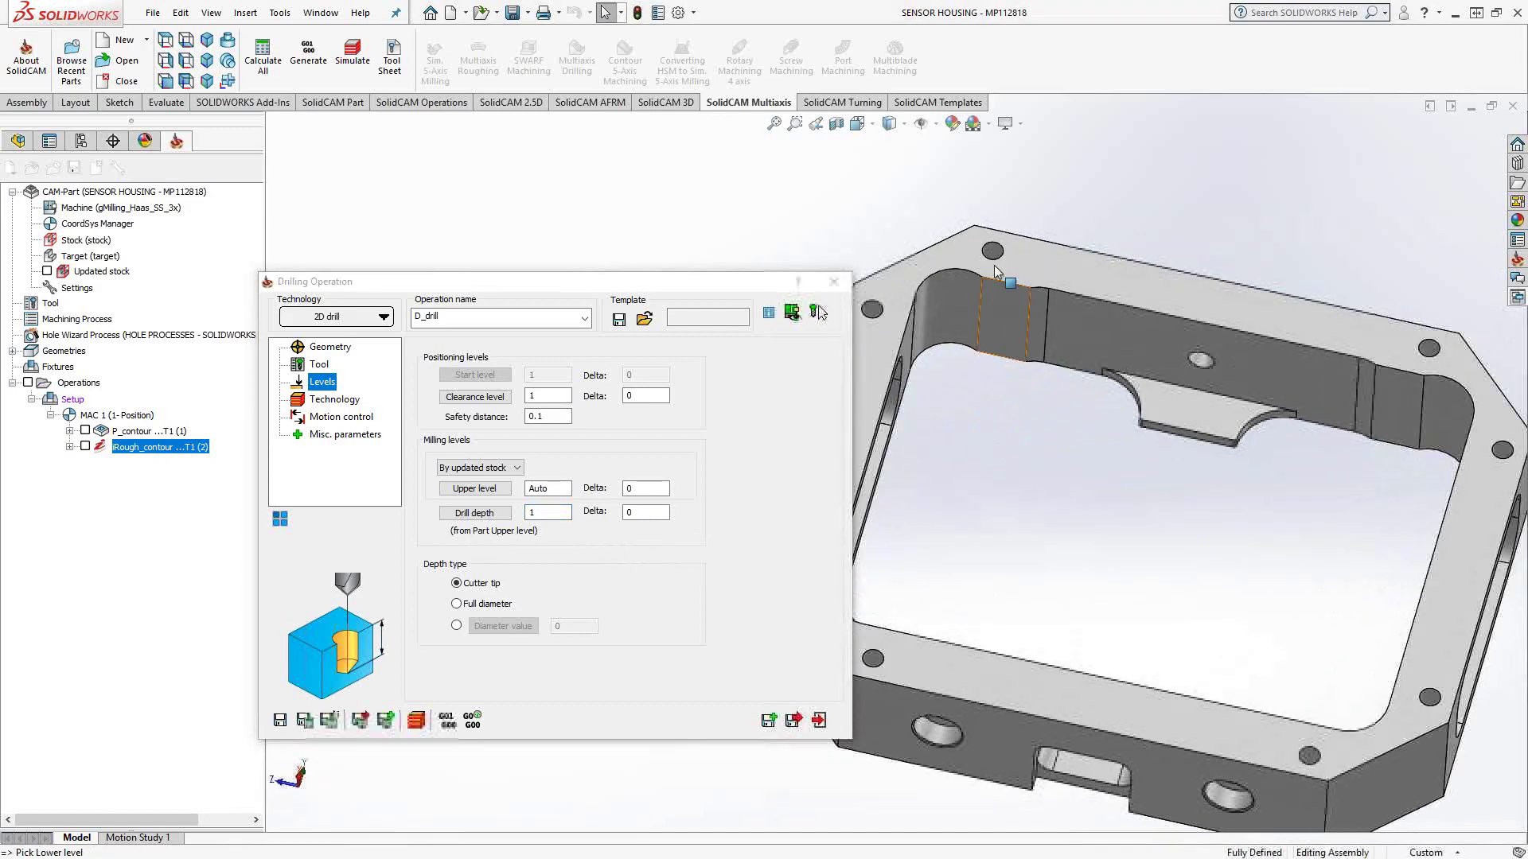
scroll(1005, 273, down, 2)
scroll(1005, 272, down, 3)
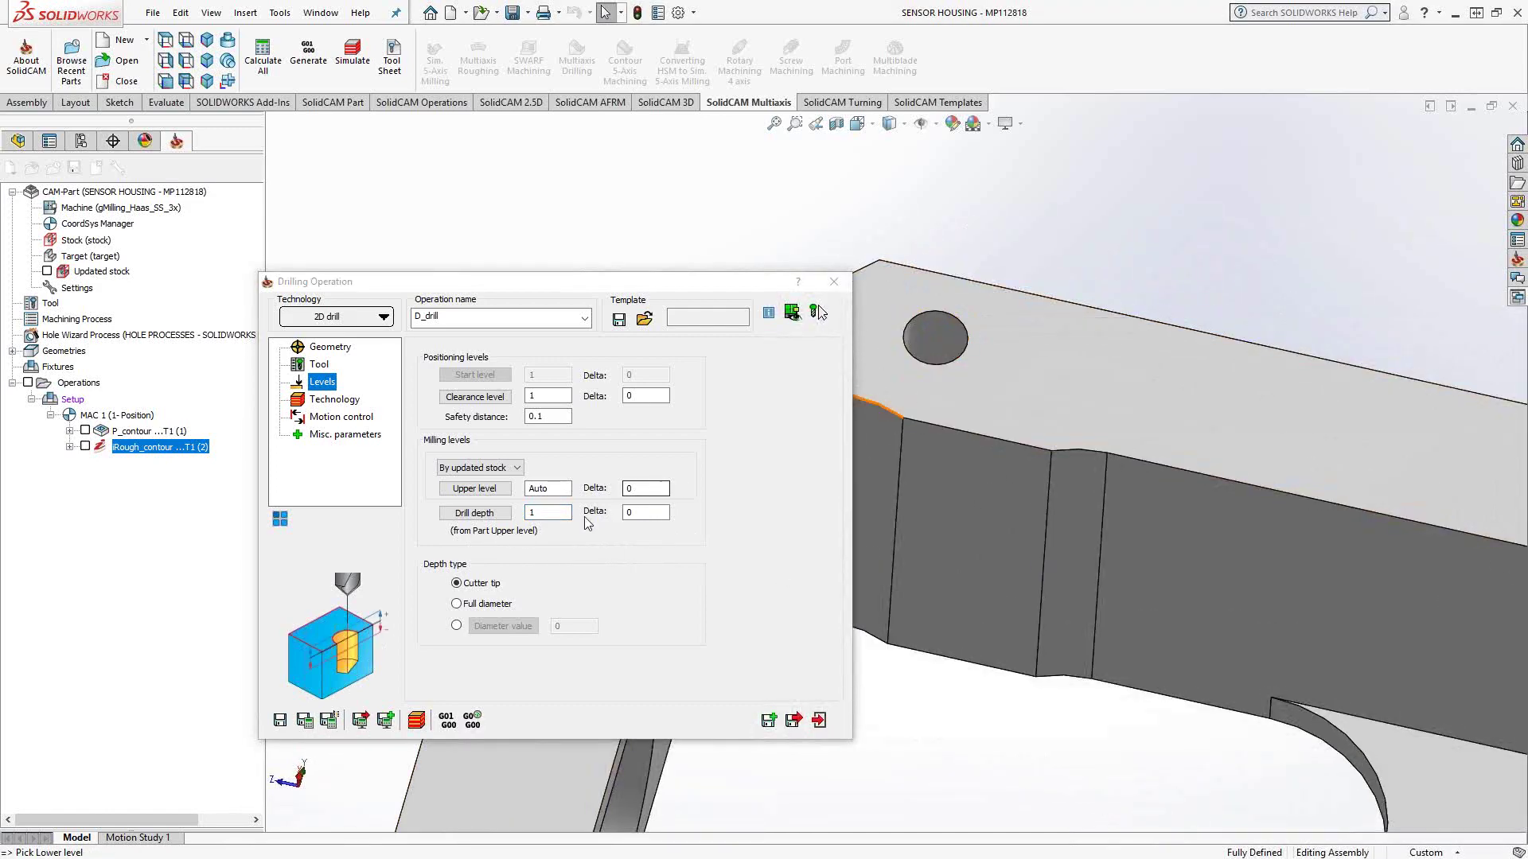
scroll(928, 540, up, 1)
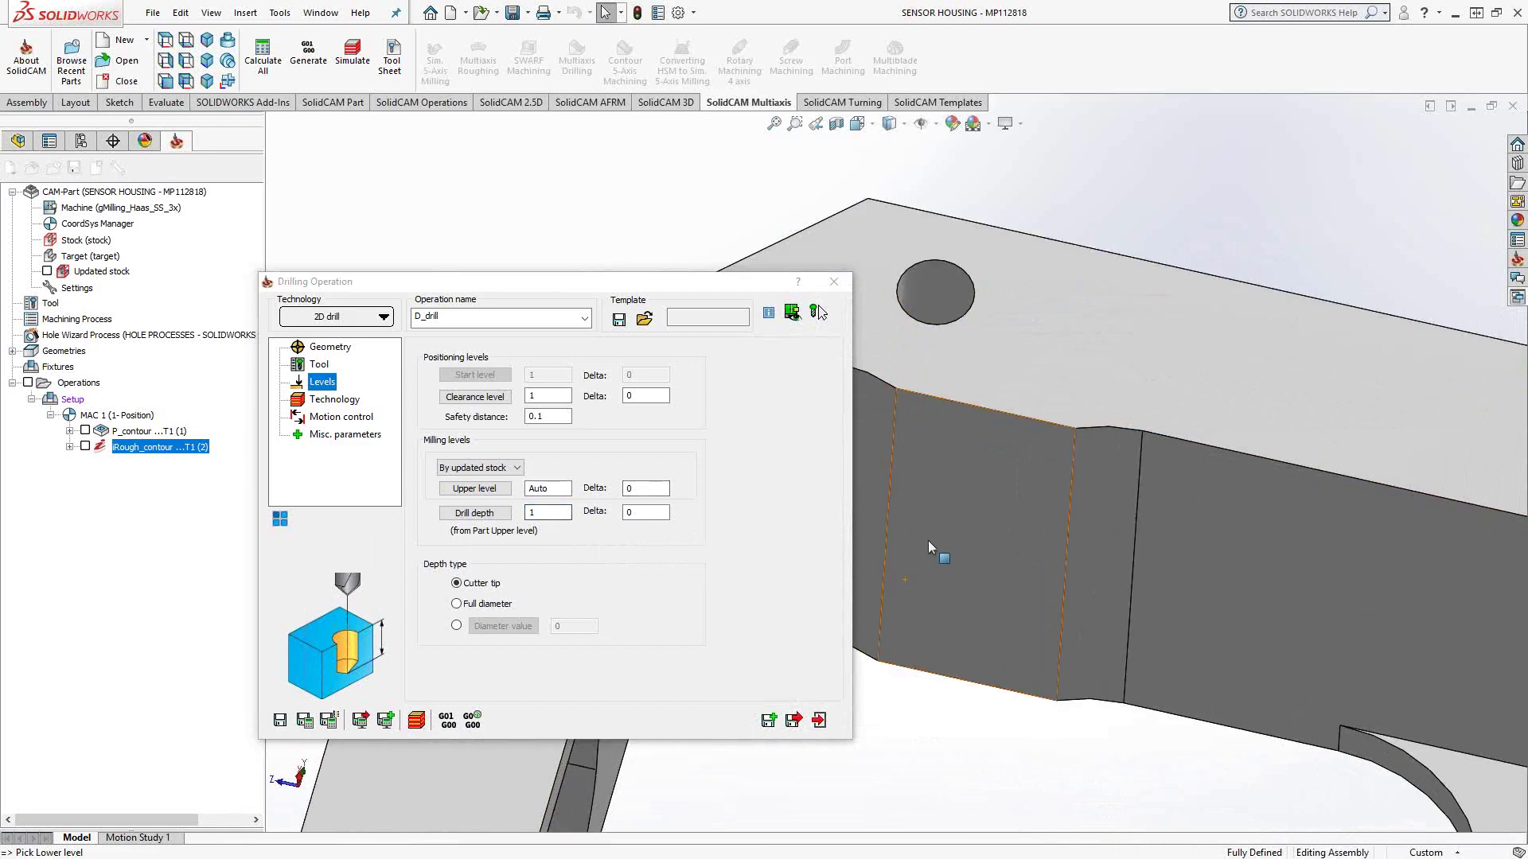
scroll(894, 493, up, 2)
scroll(912, 471, up, 2)
scroll(890, 474, down, 2)
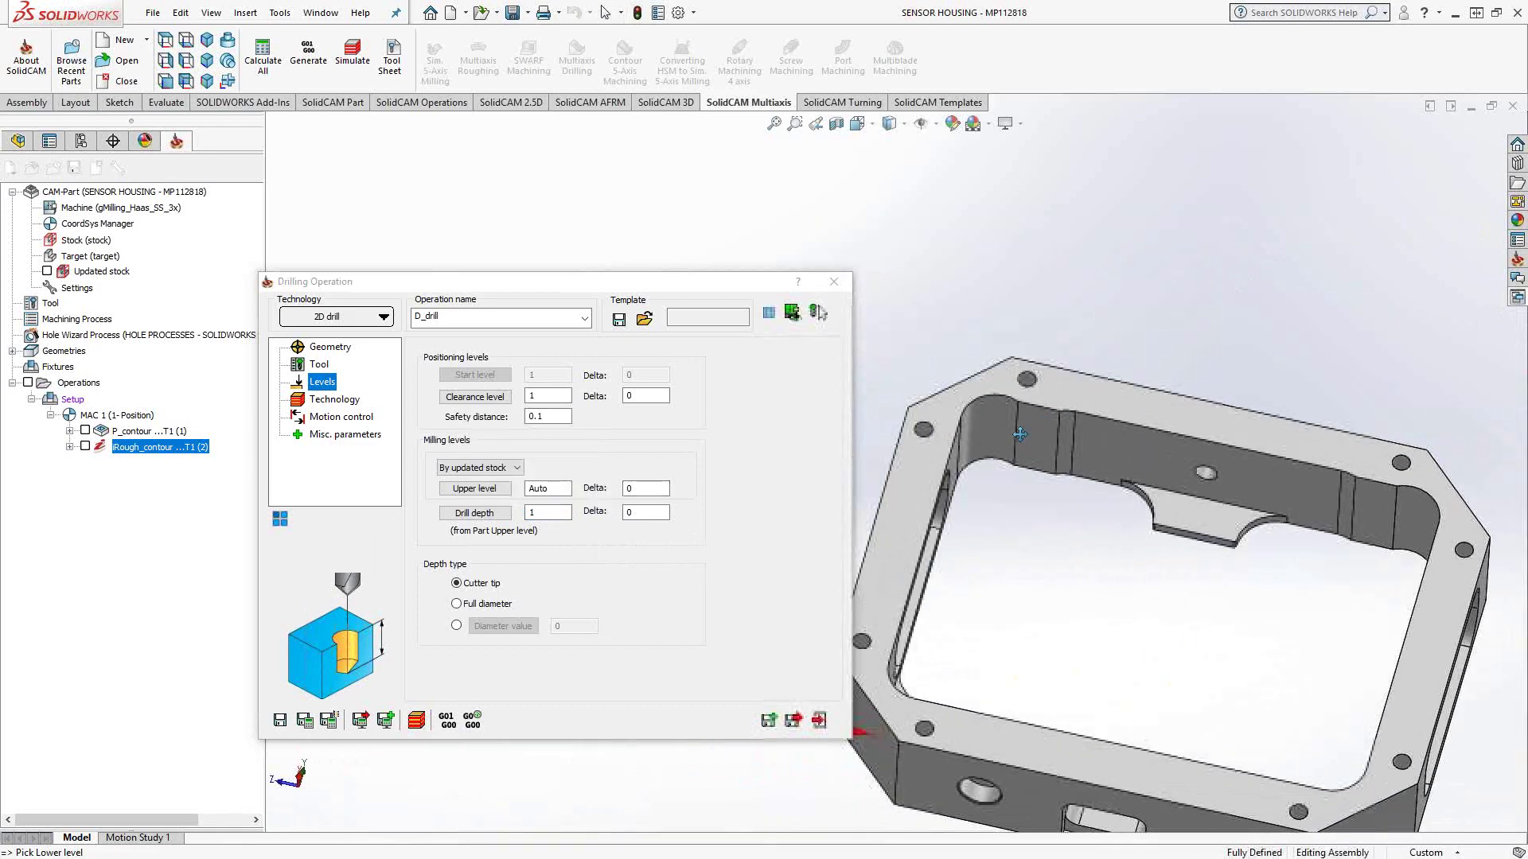
scroll(970, 424, down, 2)
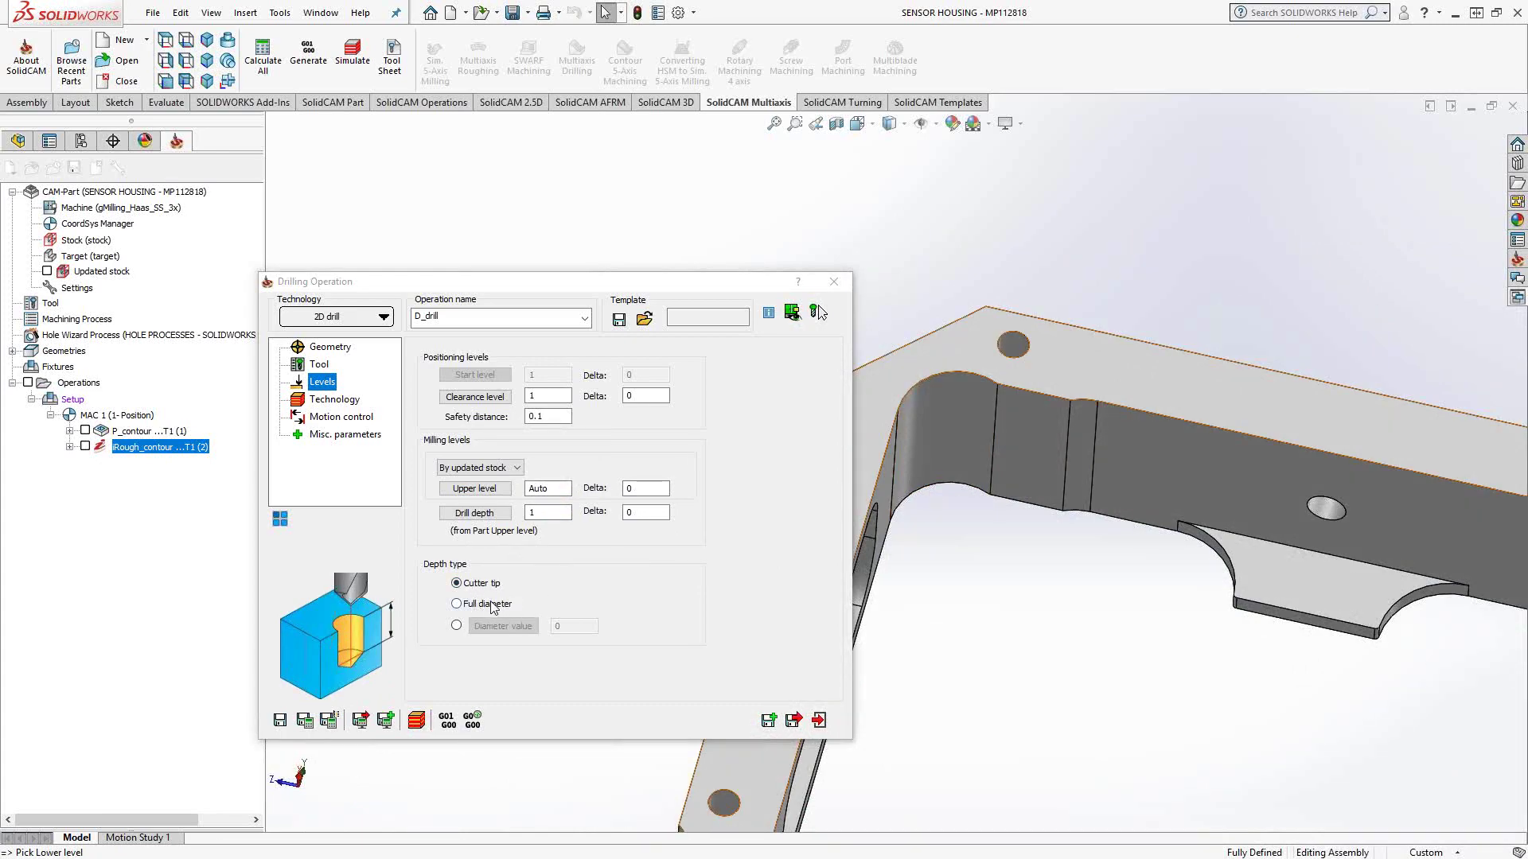
Orbit to a hole and pick its edge as the drill depth's lower level.
middle_drag(918, 516, 1011, 461)
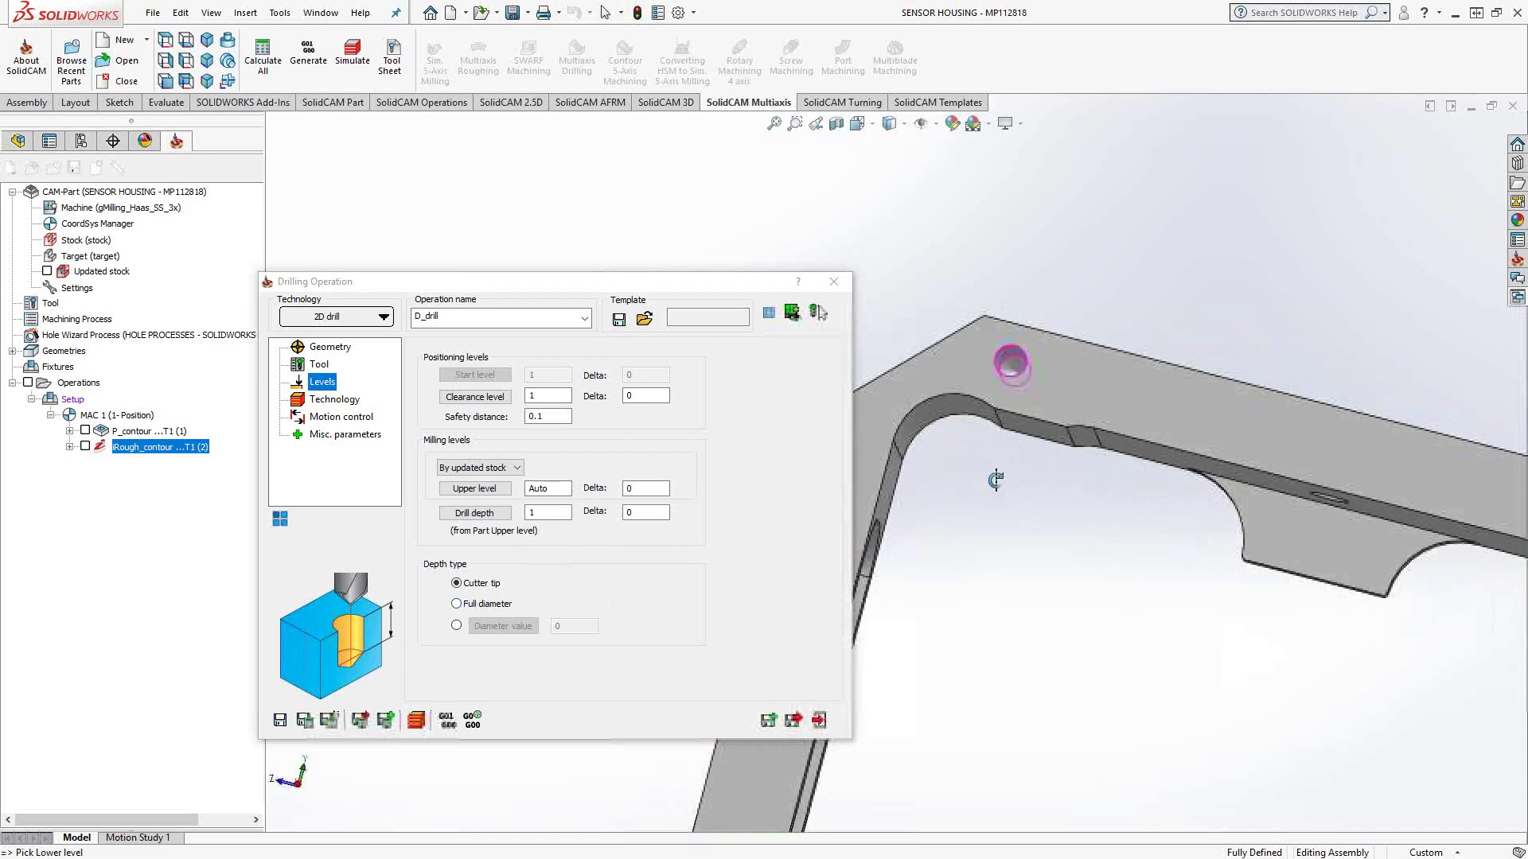
scroll(977, 422, down, 3)
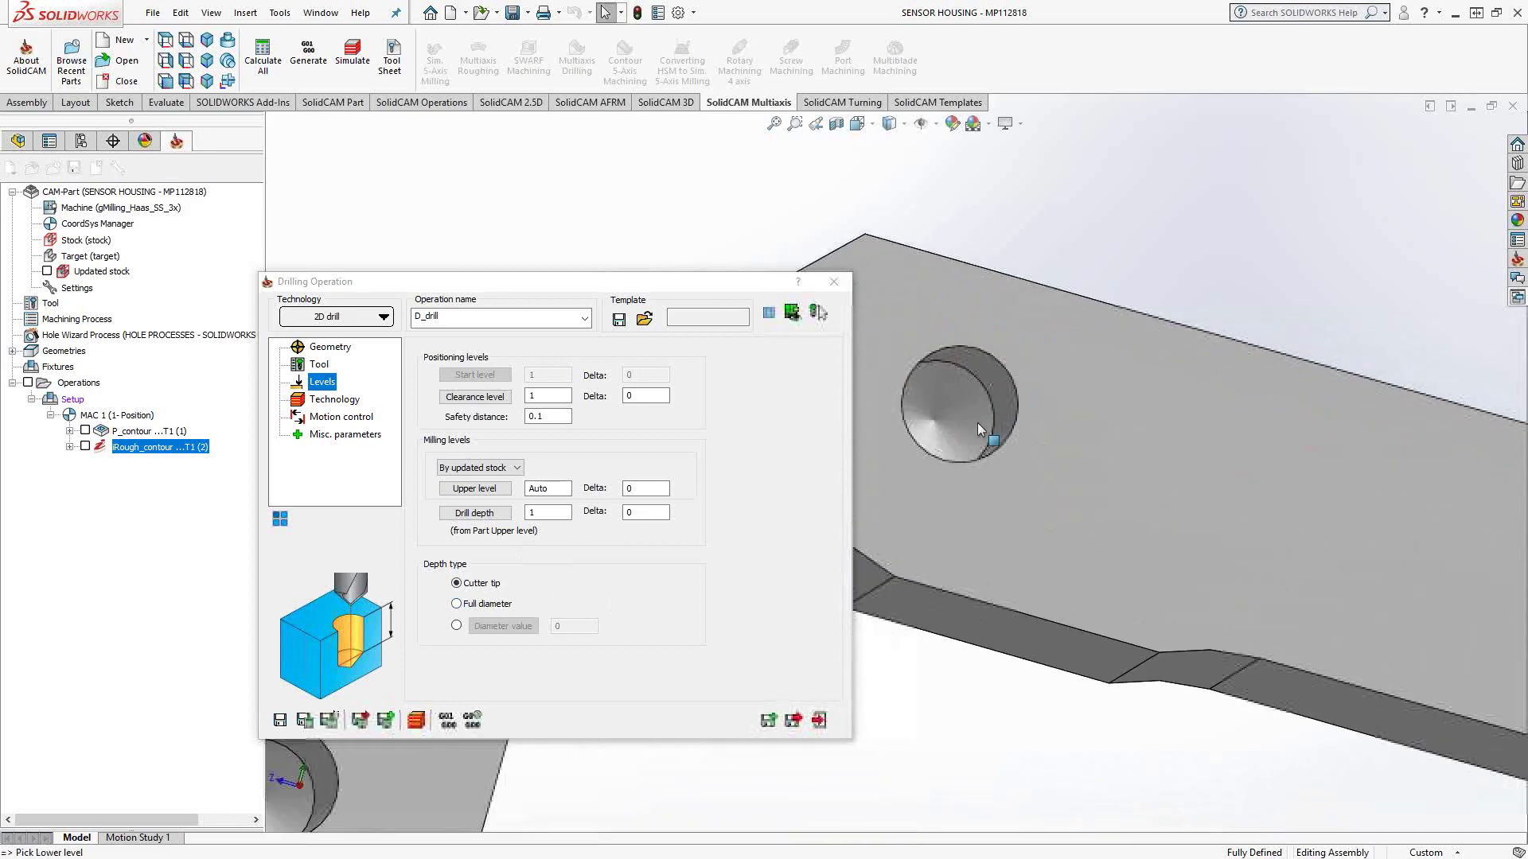
middle_drag(955, 423, 935, 428)
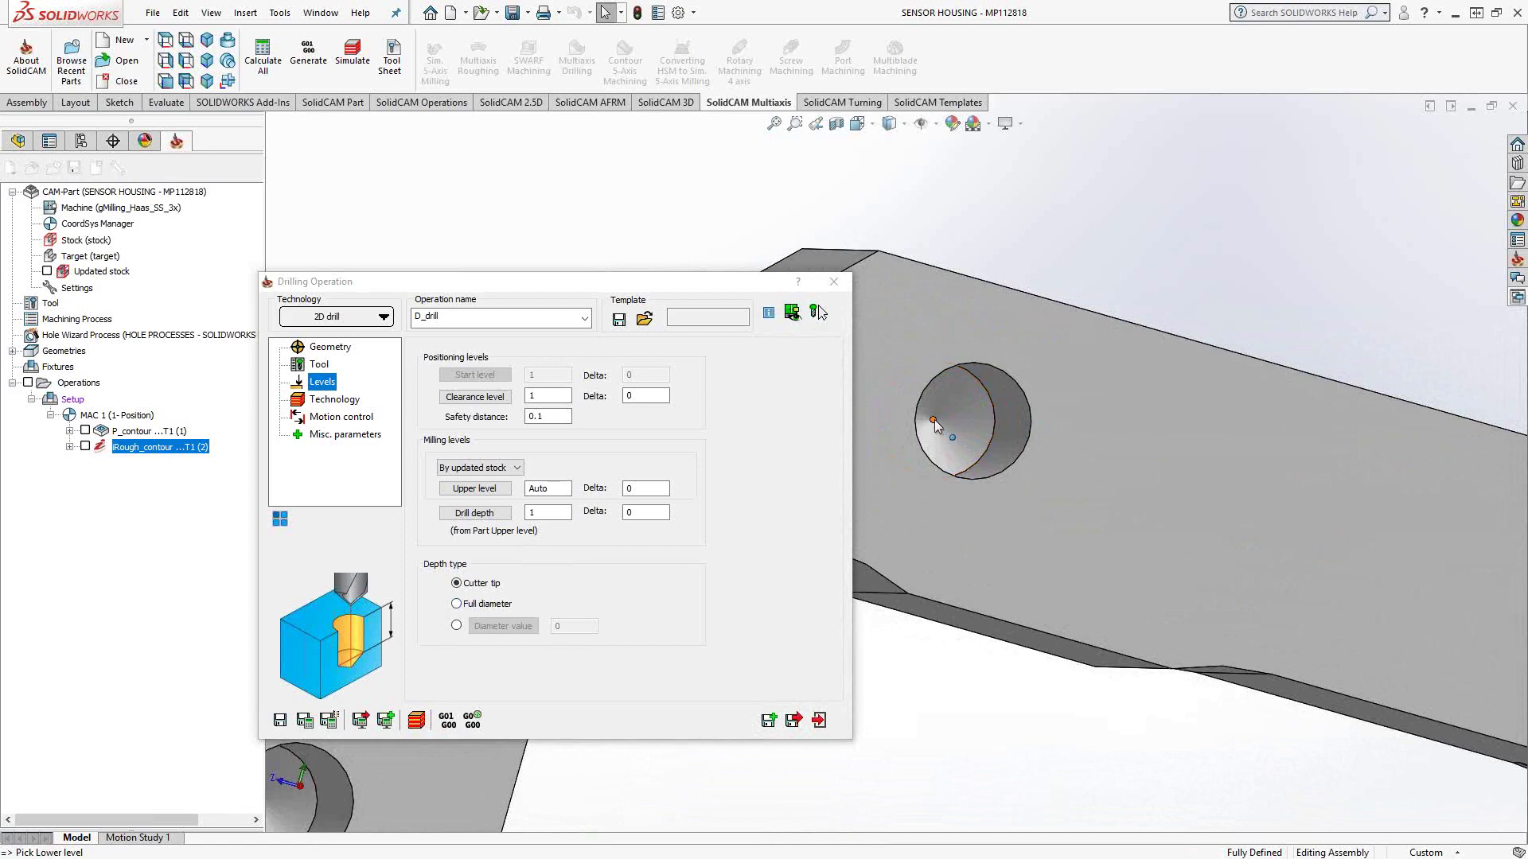
click(934, 421)
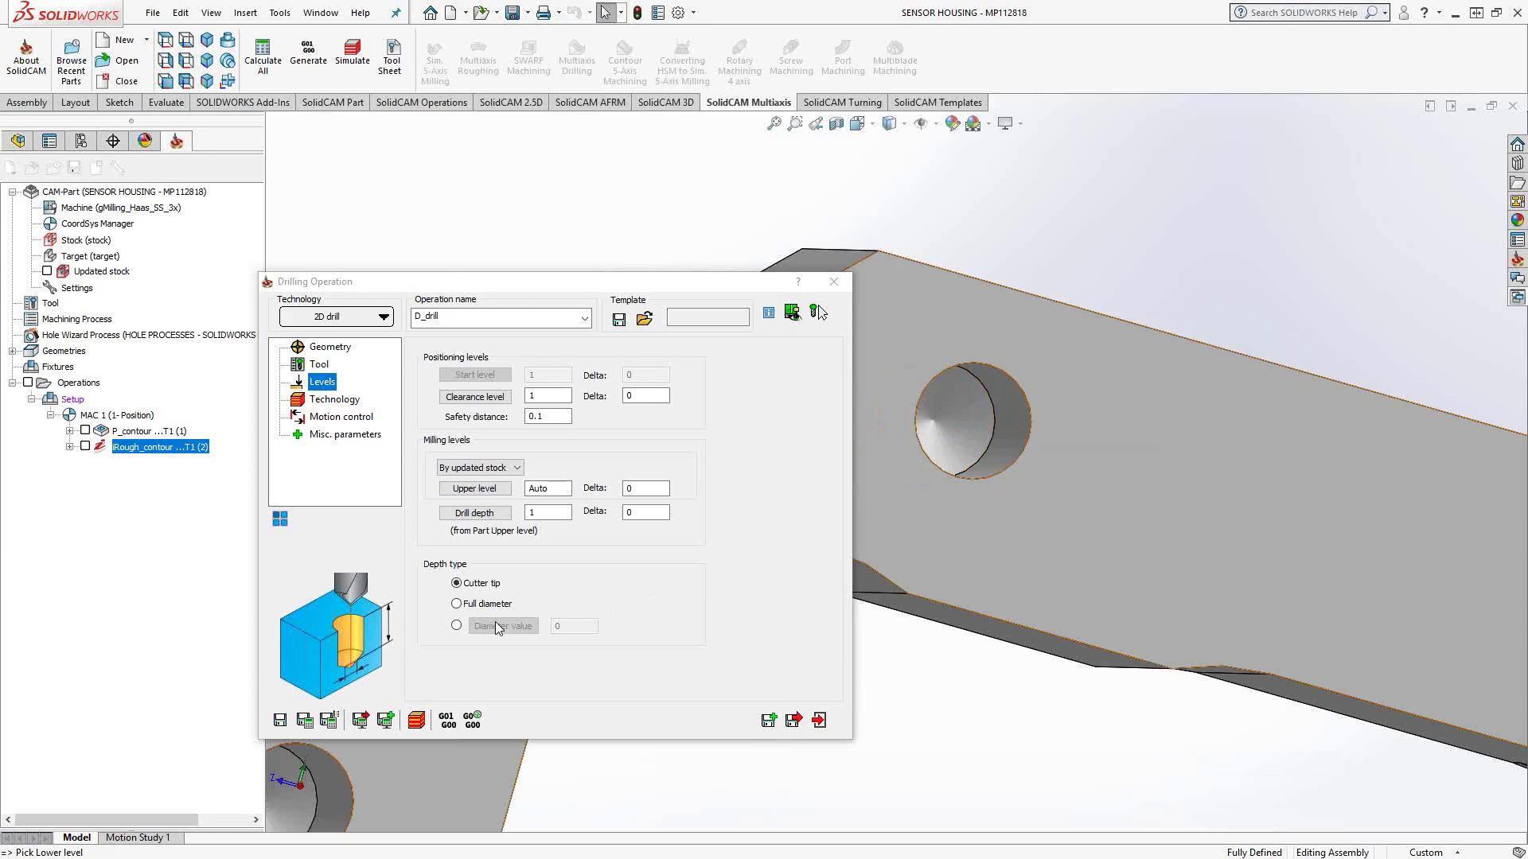
Base the drill depth on a diameter measured from the hole edge (0.159).
click(458, 627)
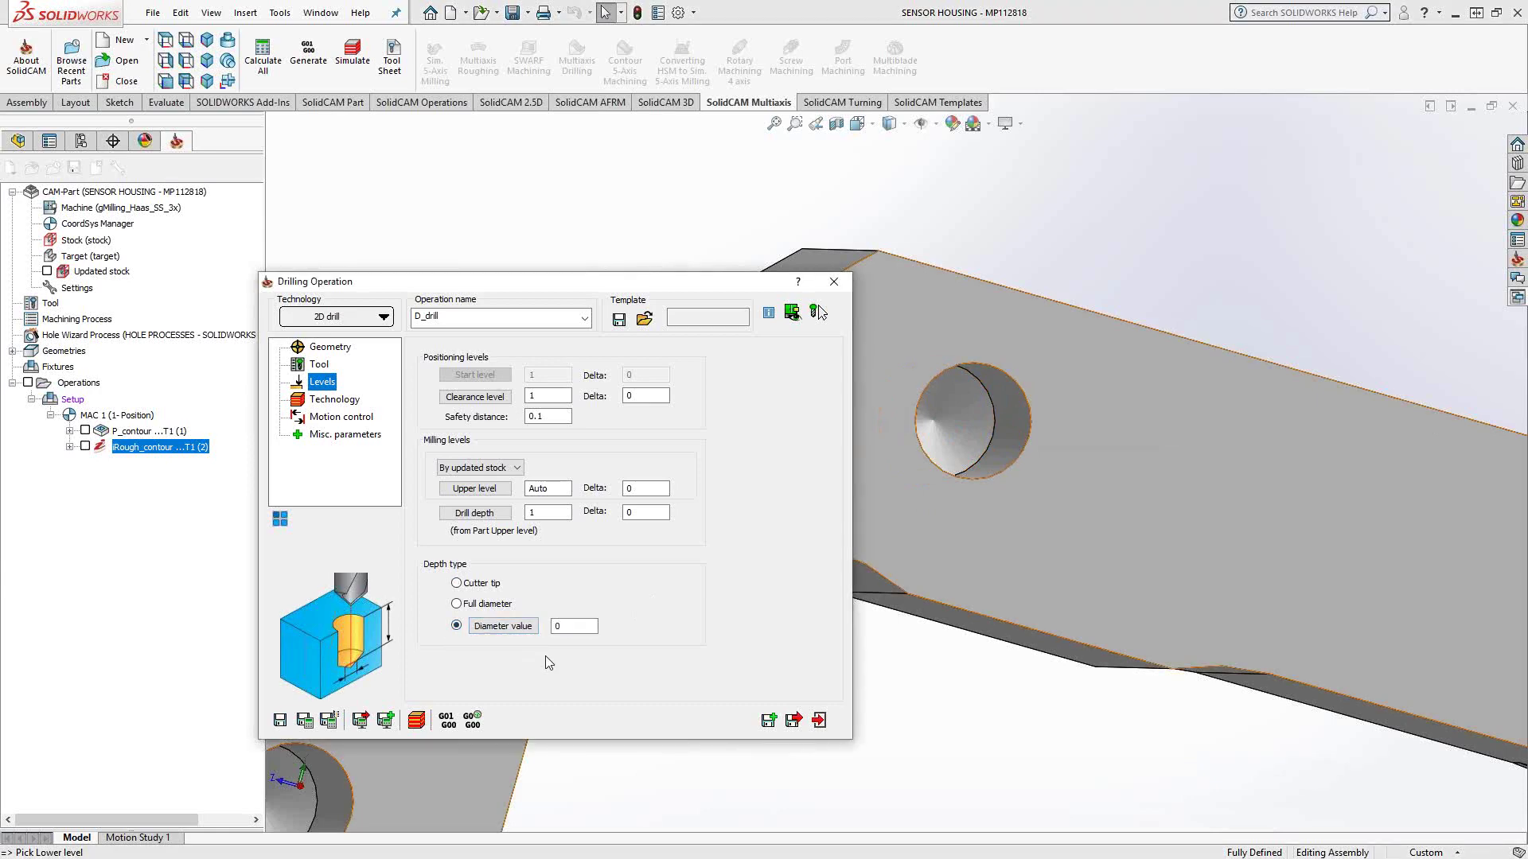
double_click(557, 626)
click(1022, 389)
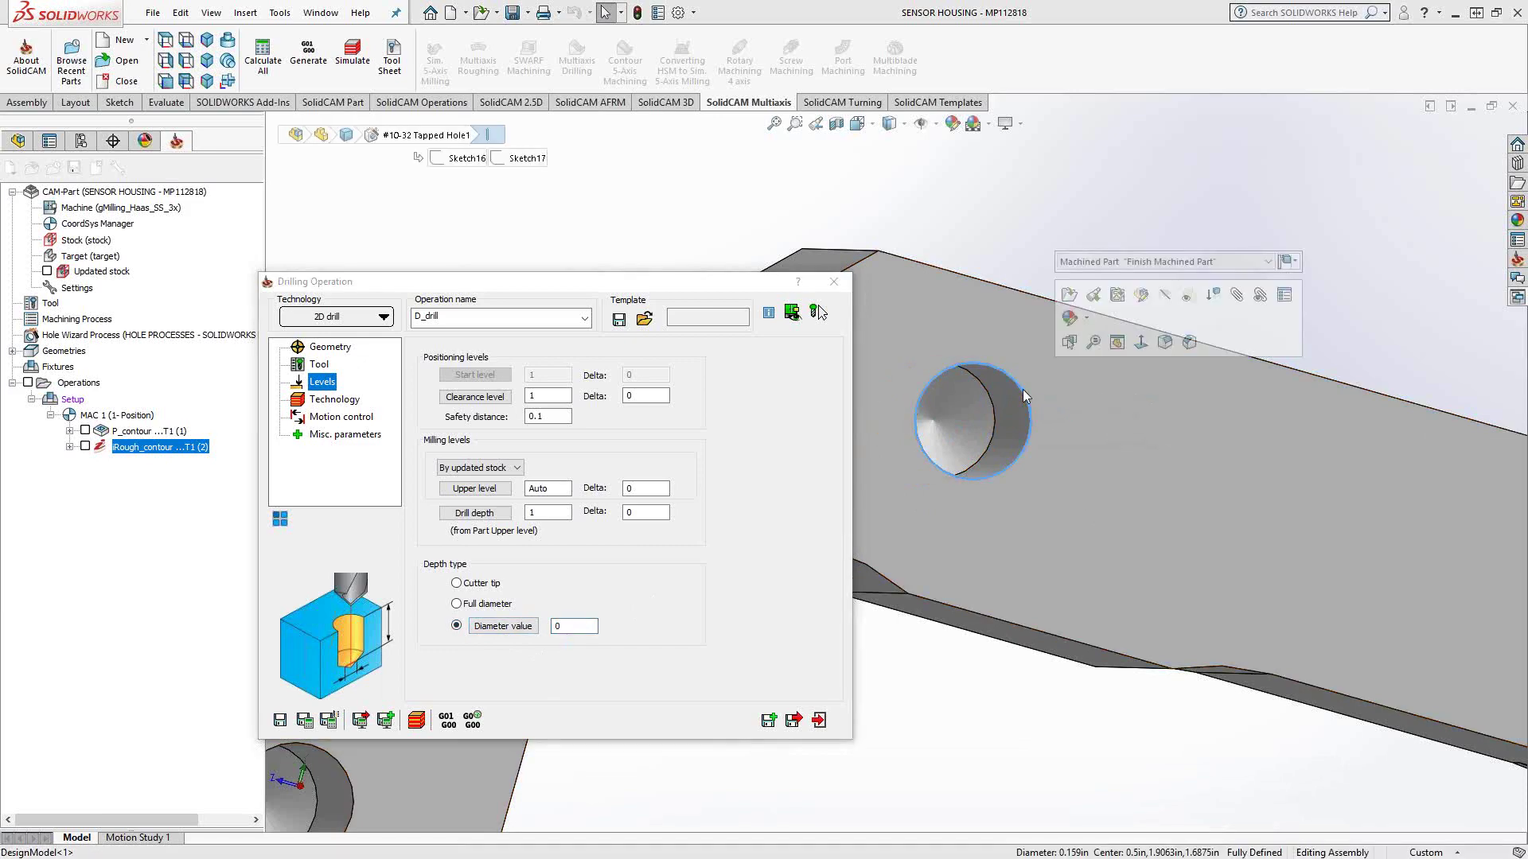
click(509, 628)
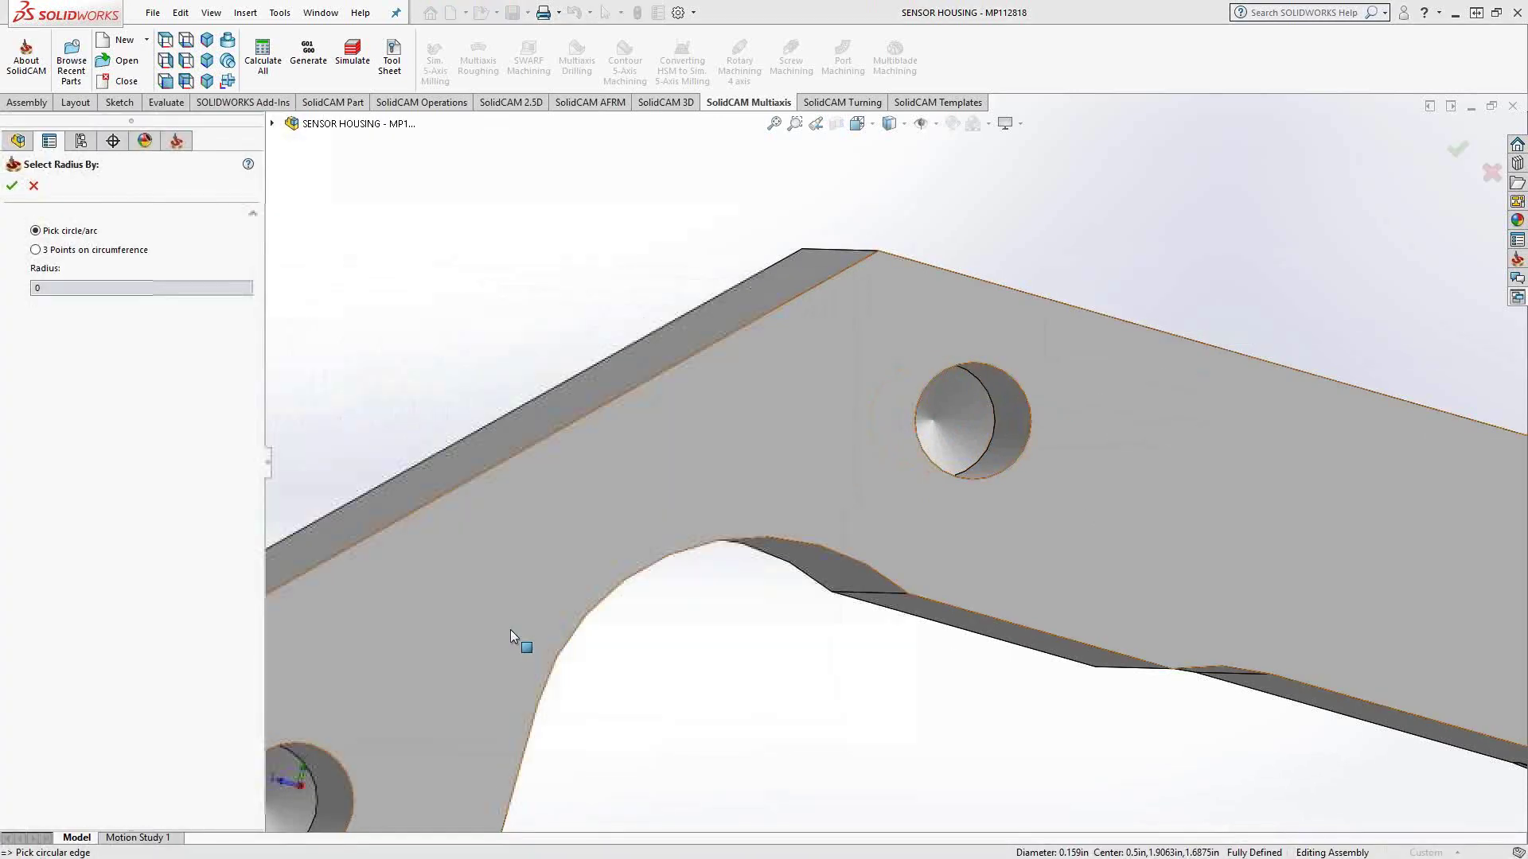
click(1022, 390)
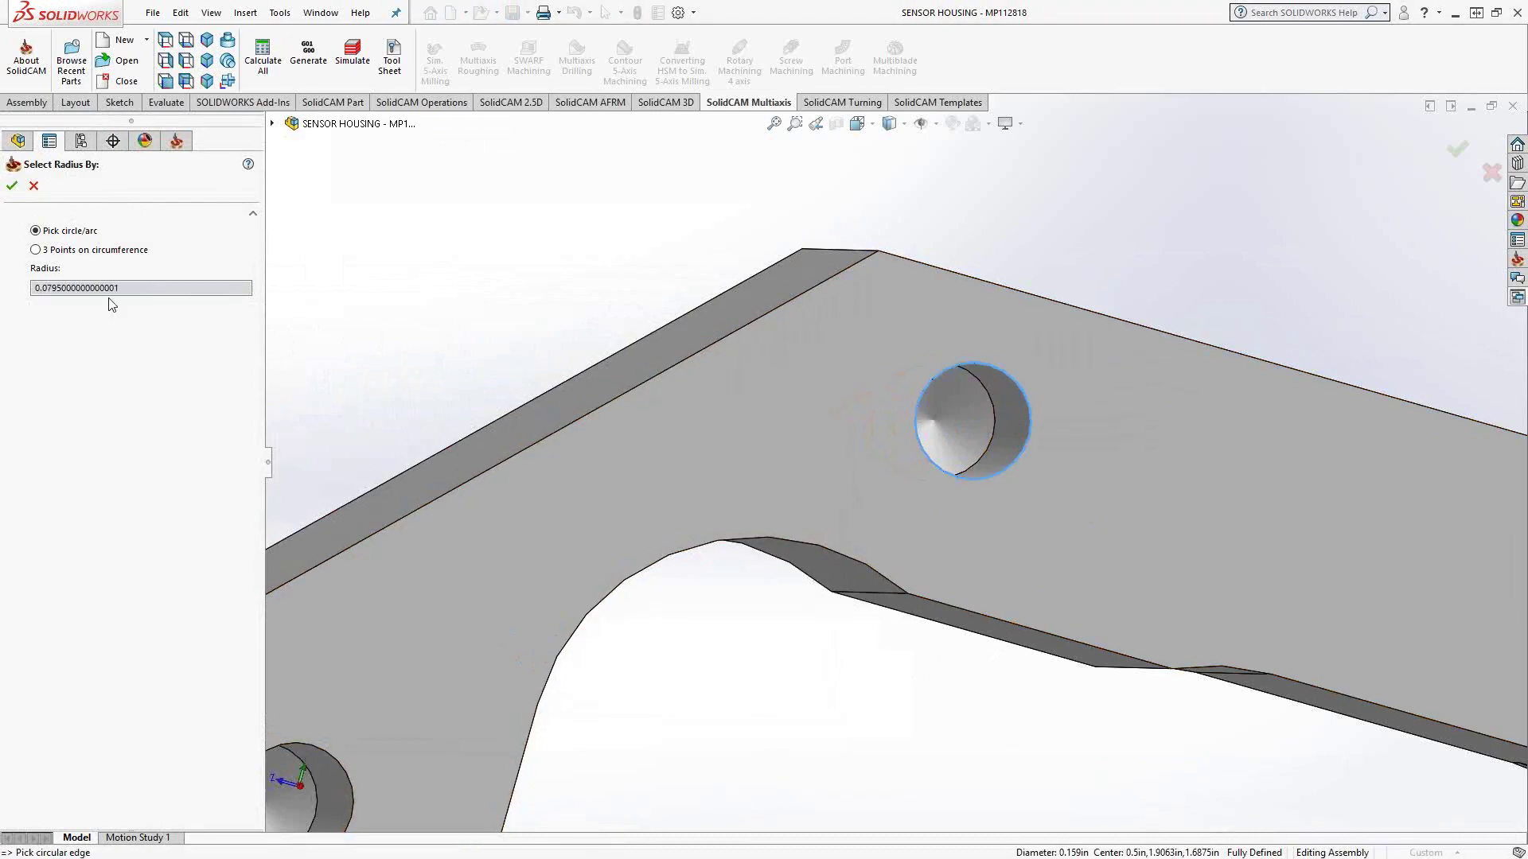
click(12, 187)
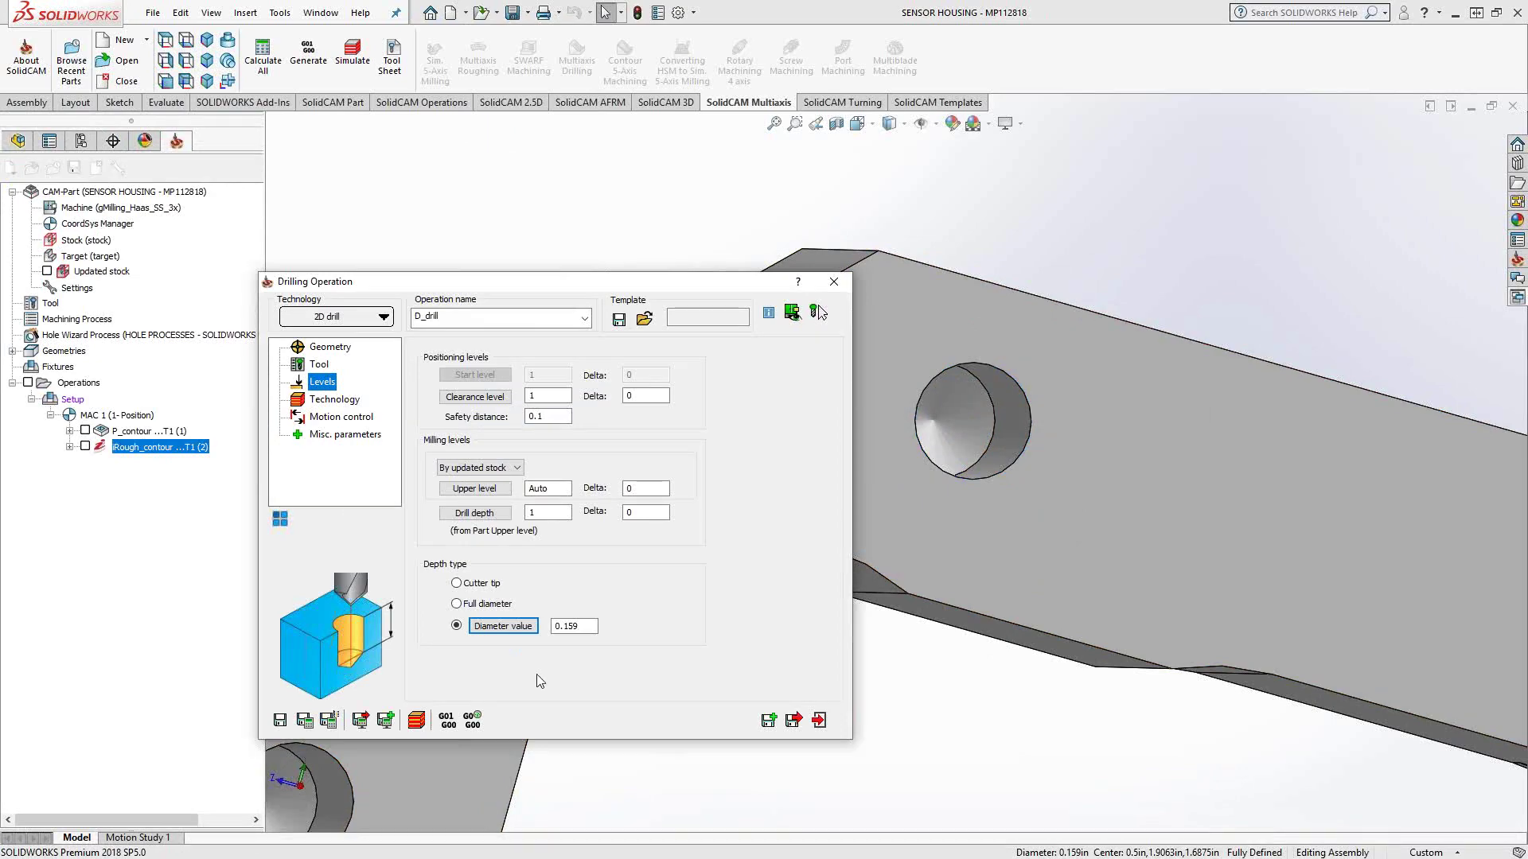
Change the depth diameter value to 0.17.
click(595, 630)
key(BackSpace)
key(BackSpace)
key(BackSpace)
text(17)
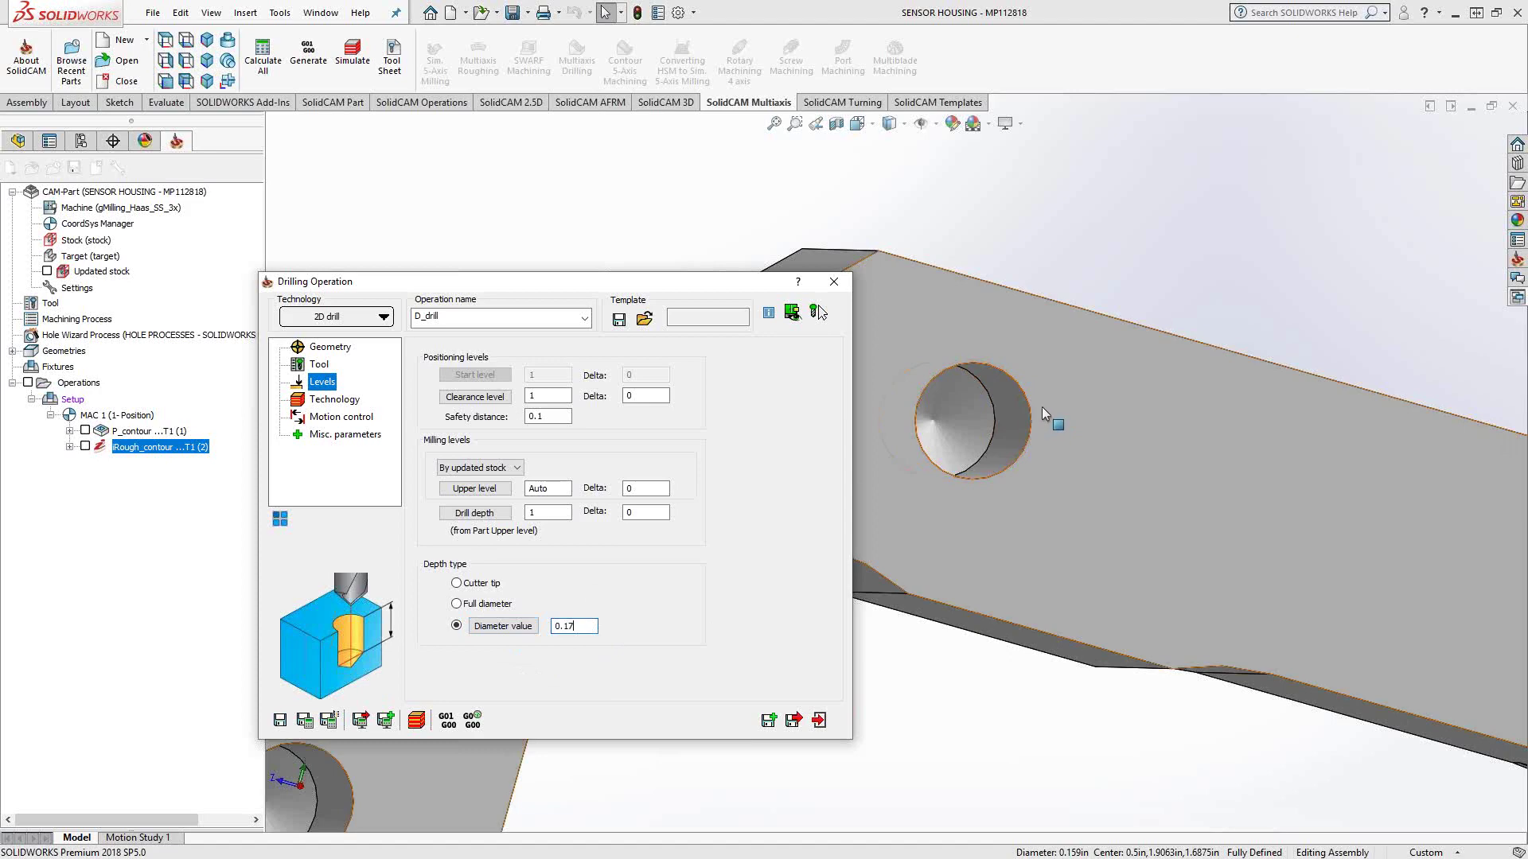
click(341, 407)
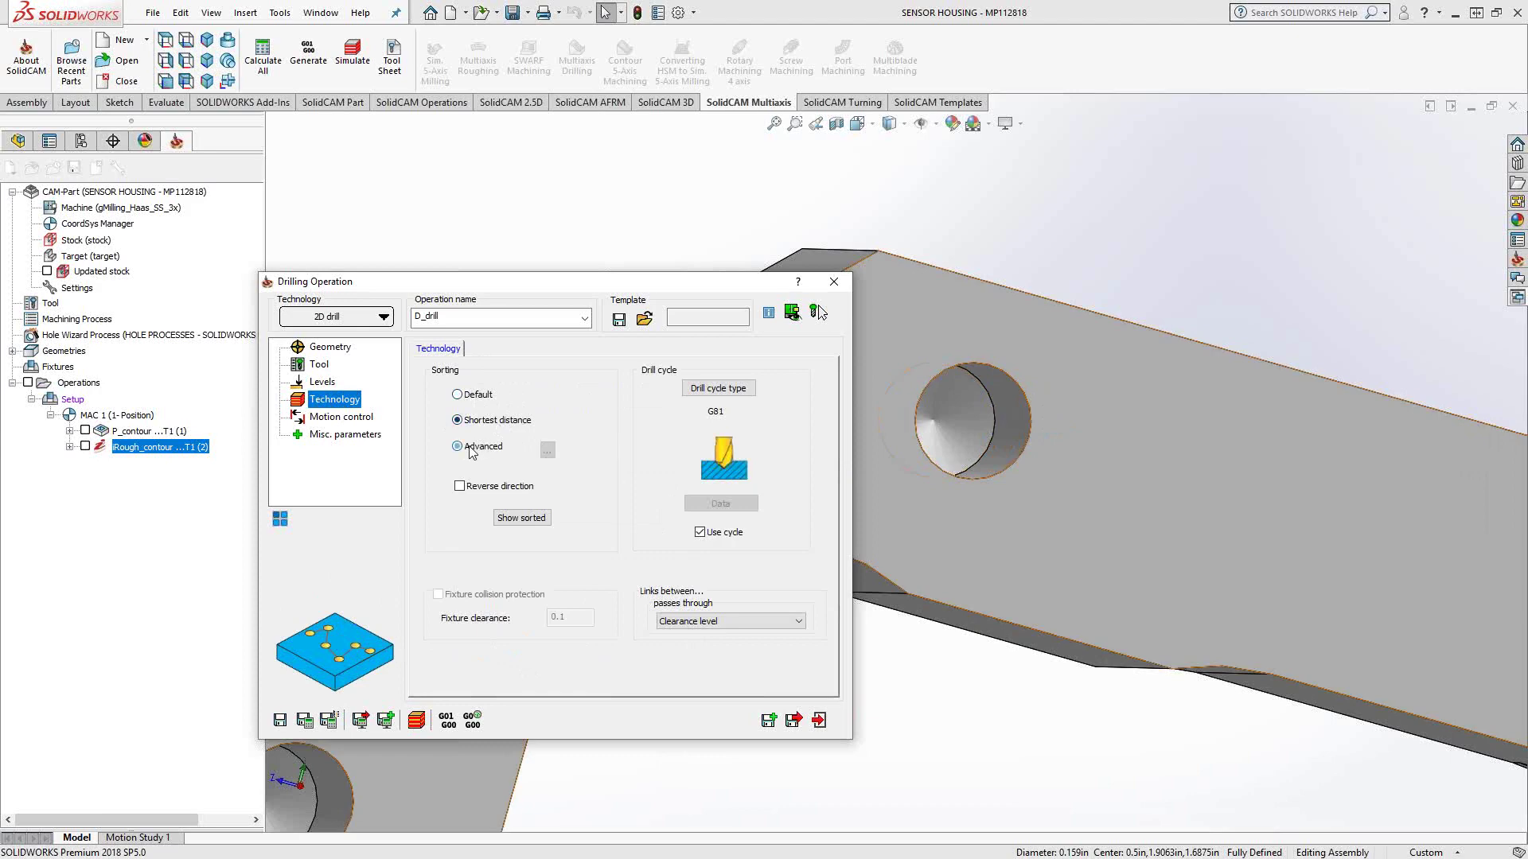
Review the advanced sorting patterns without changes, then set hole sorting back to Default.
click(473, 449)
click(548, 452)
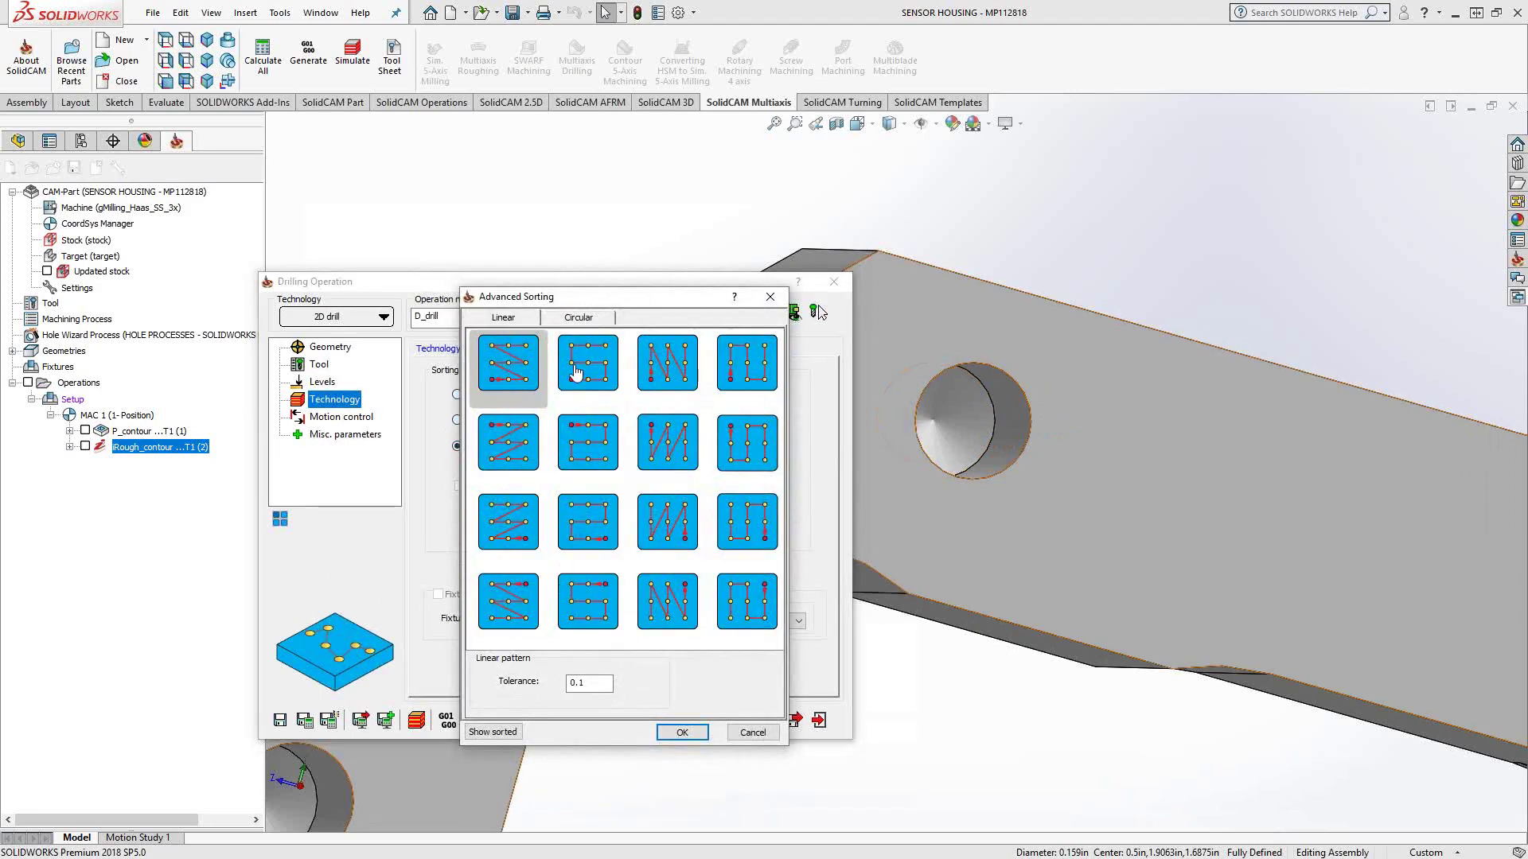
click(579, 318)
click(521, 321)
click(769, 296)
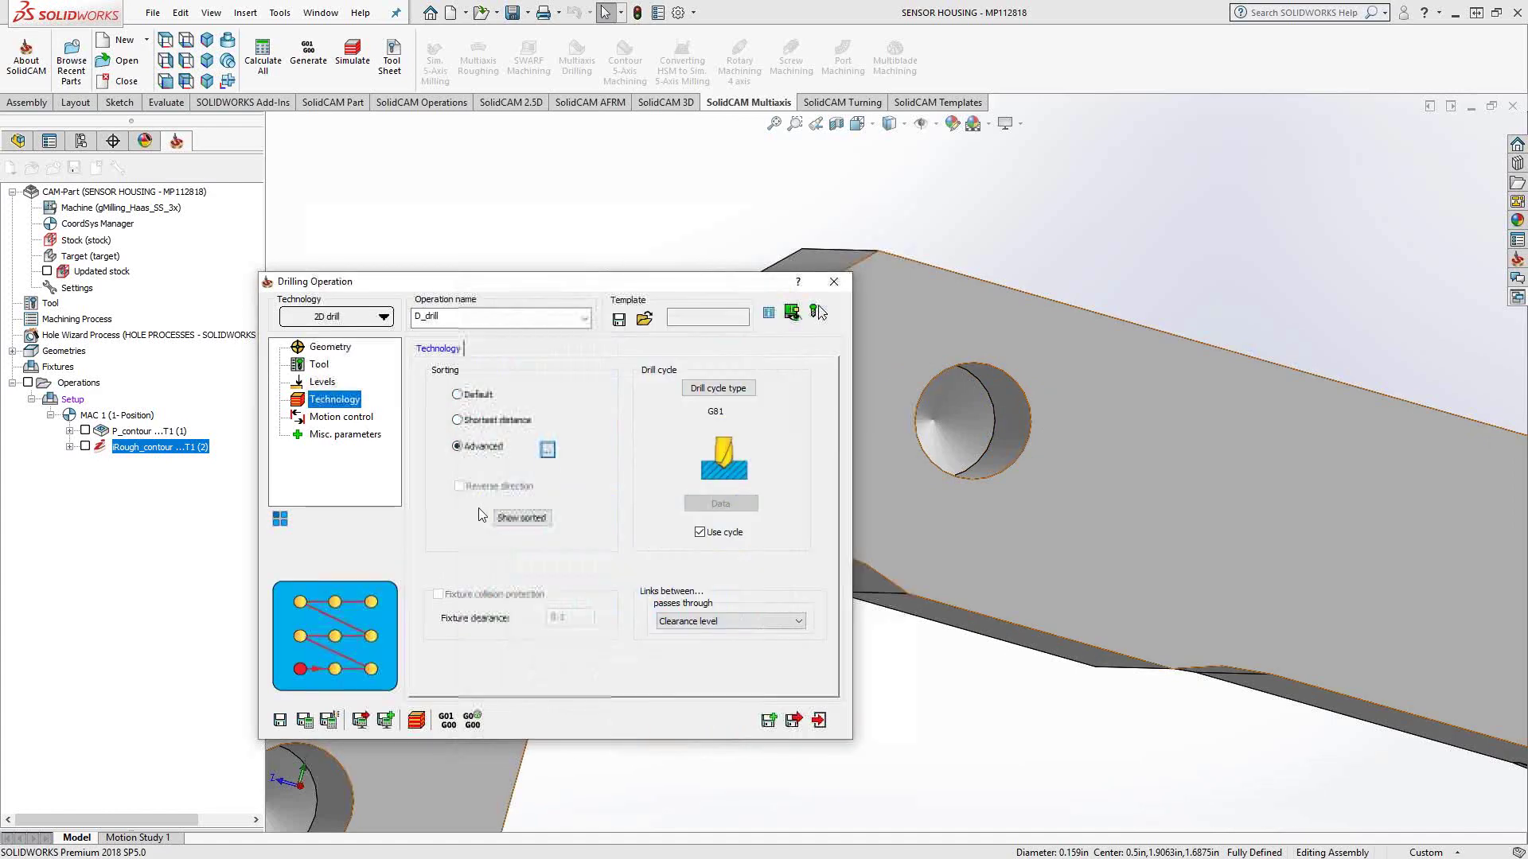
click(458, 394)
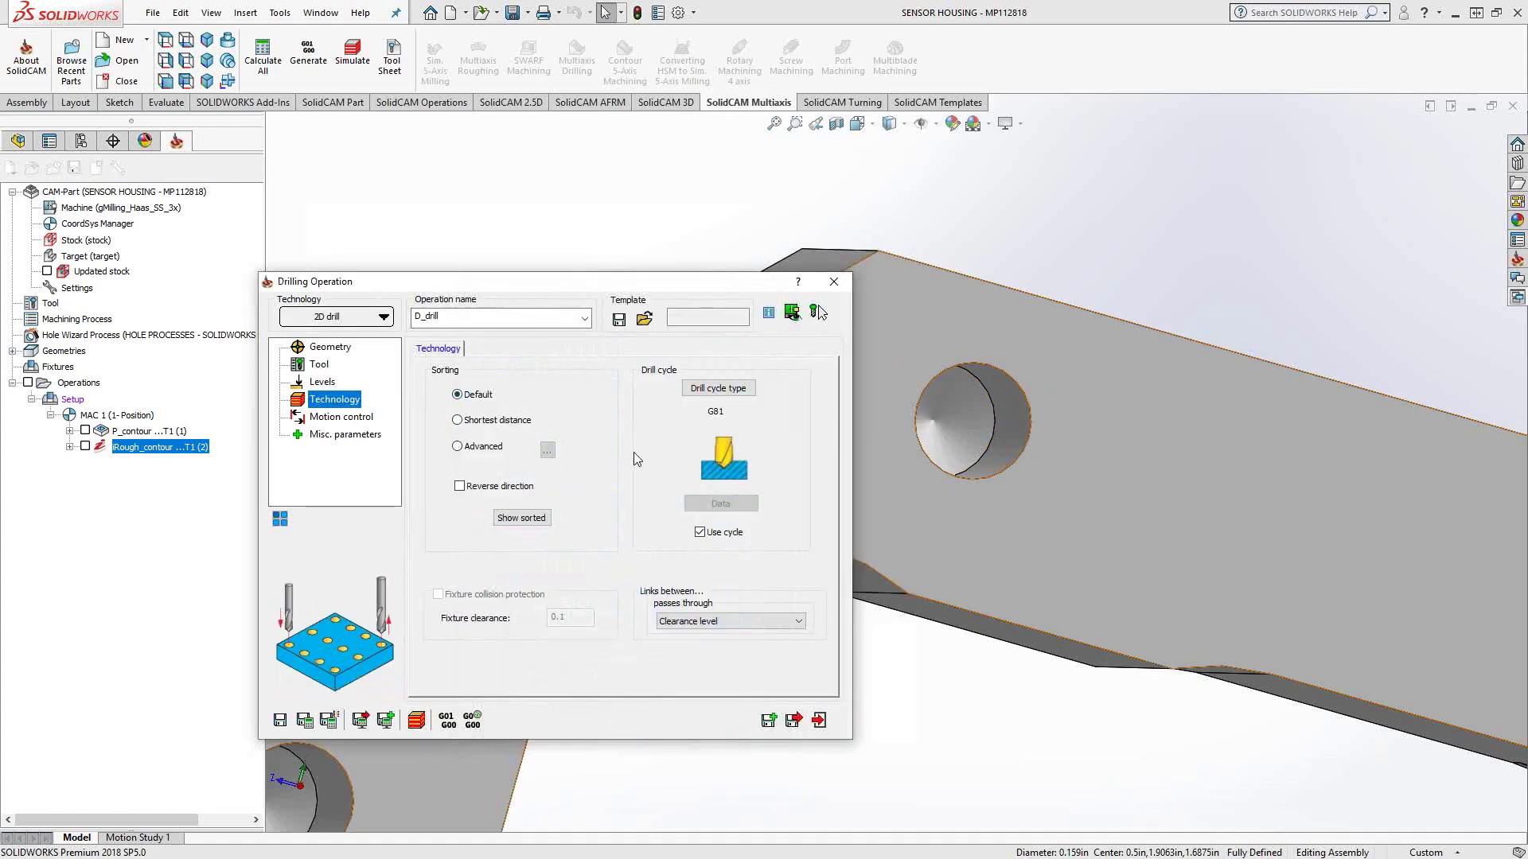
click(710, 389)
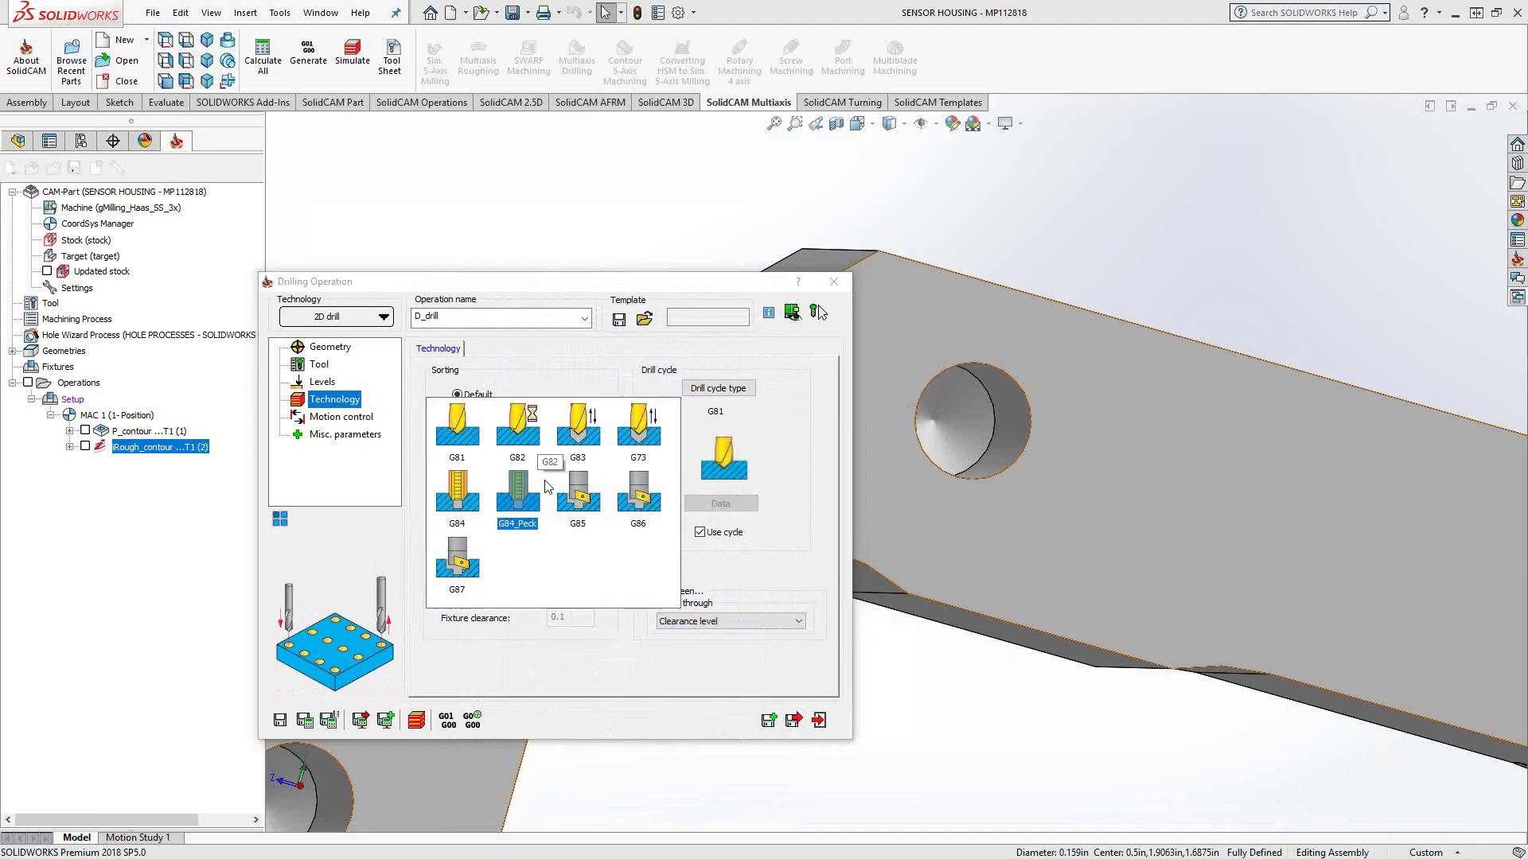
Use a G83 peck cycle with Q_Peck and Step down both 0.1, then save and calculate.
click(578, 426)
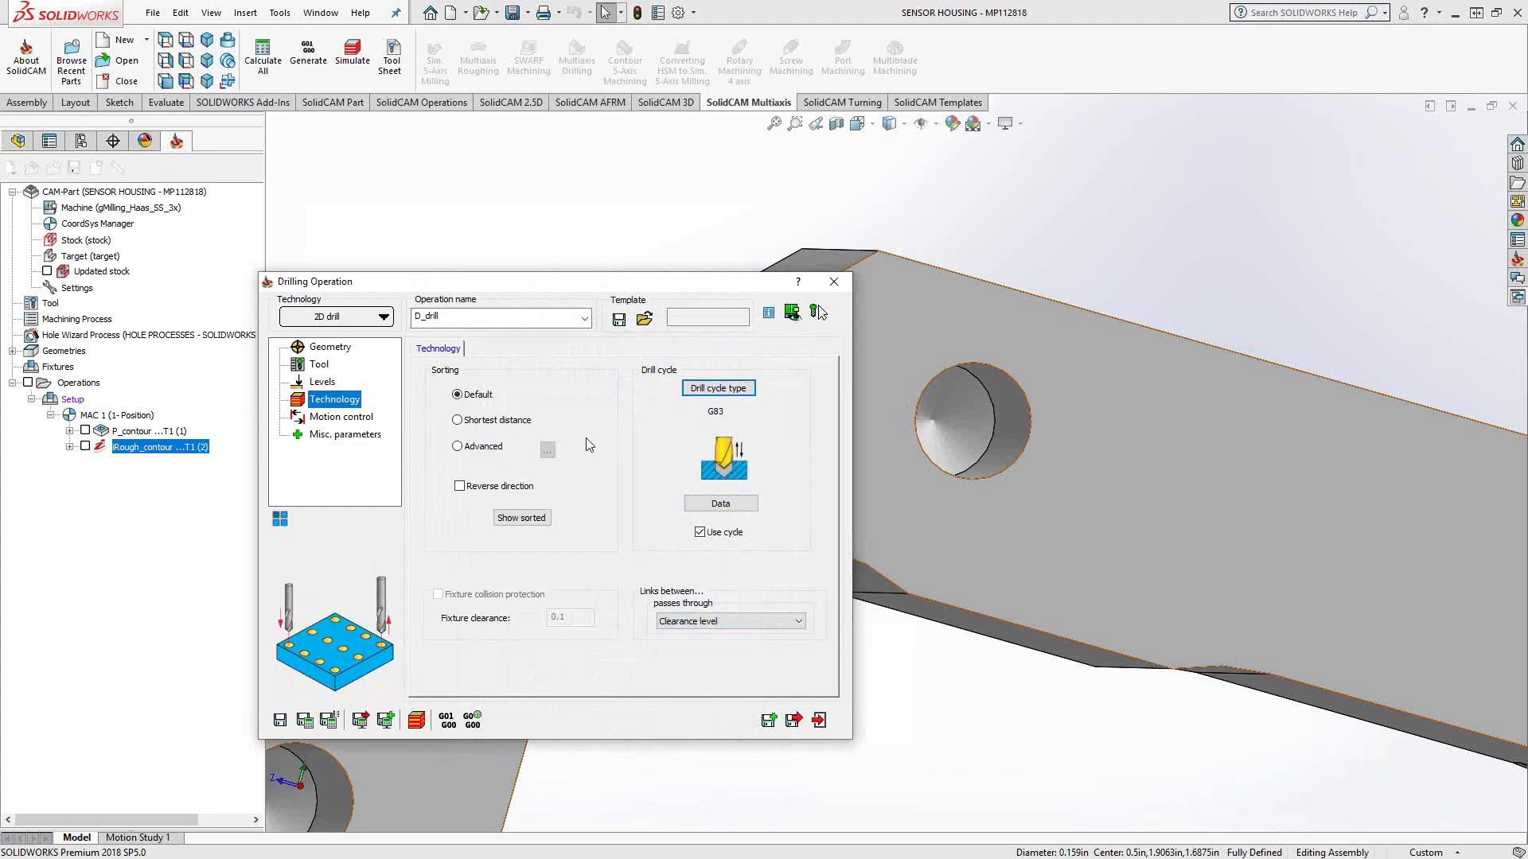
click(721, 504)
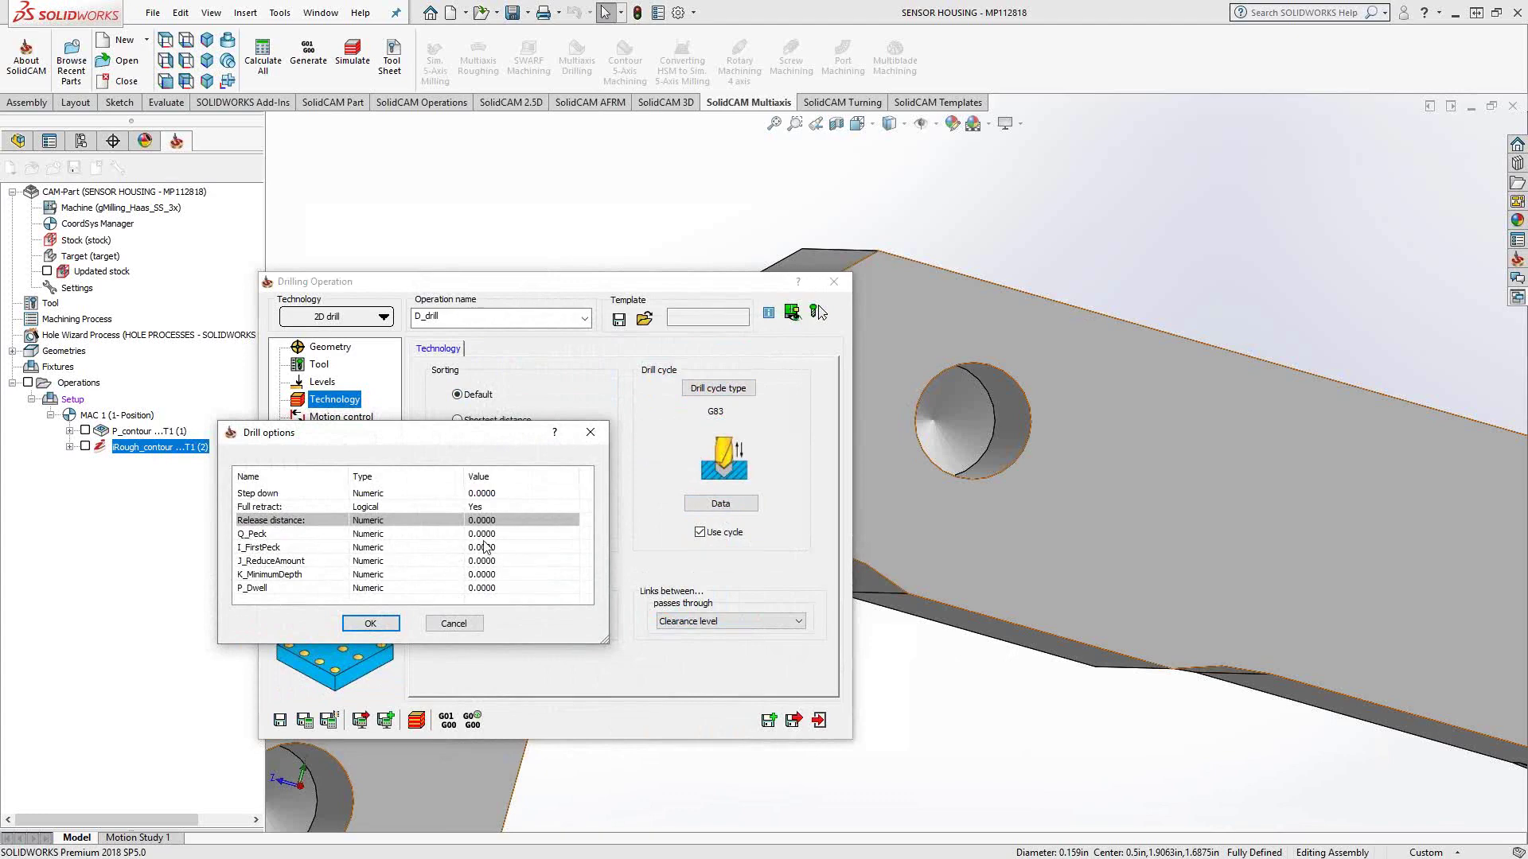
click(508, 534)
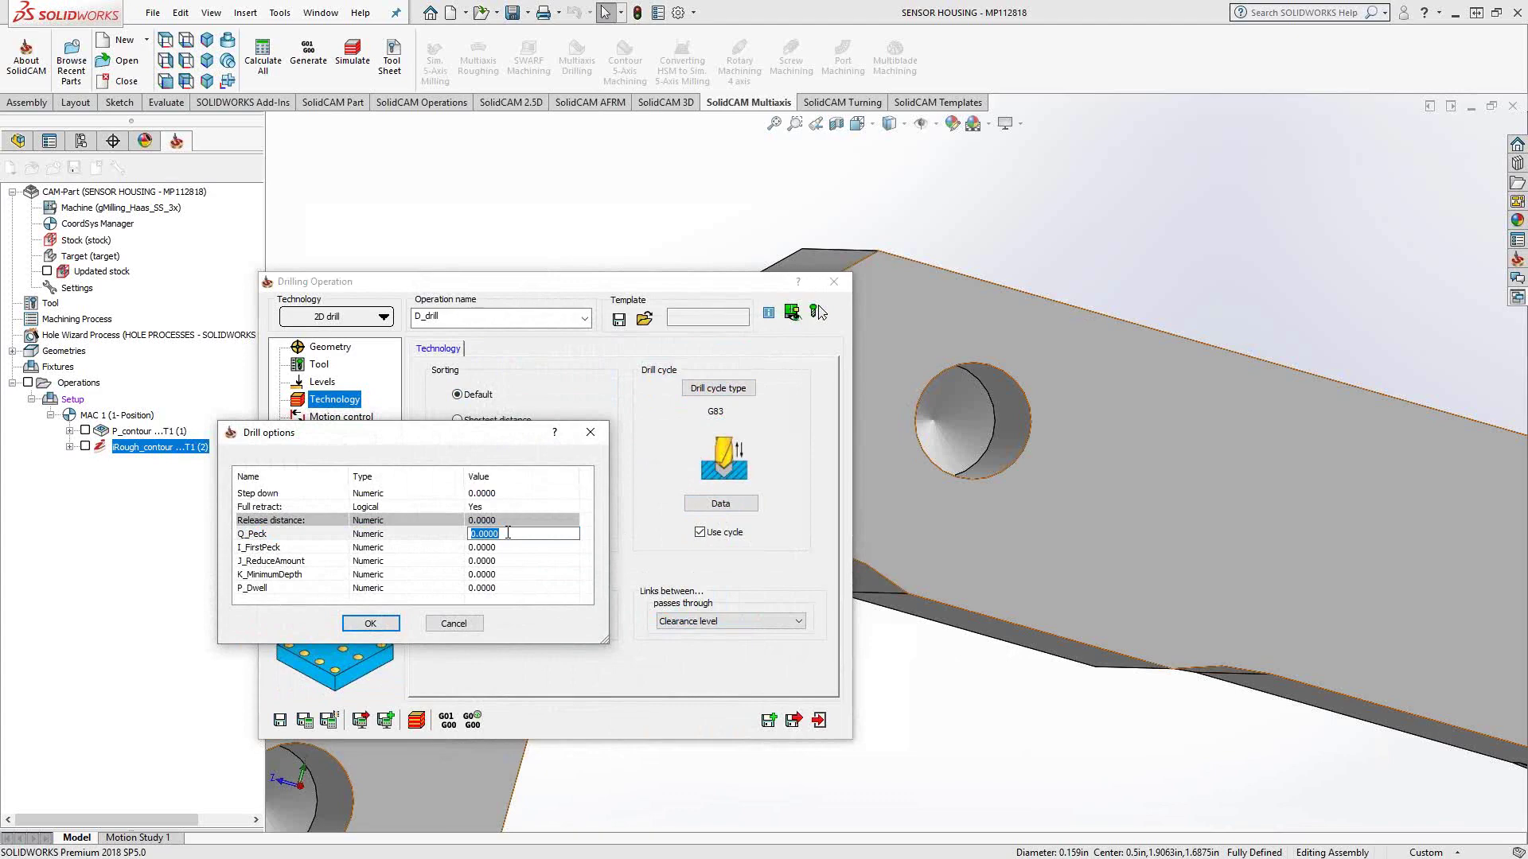
text(.1)
click(510, 493)
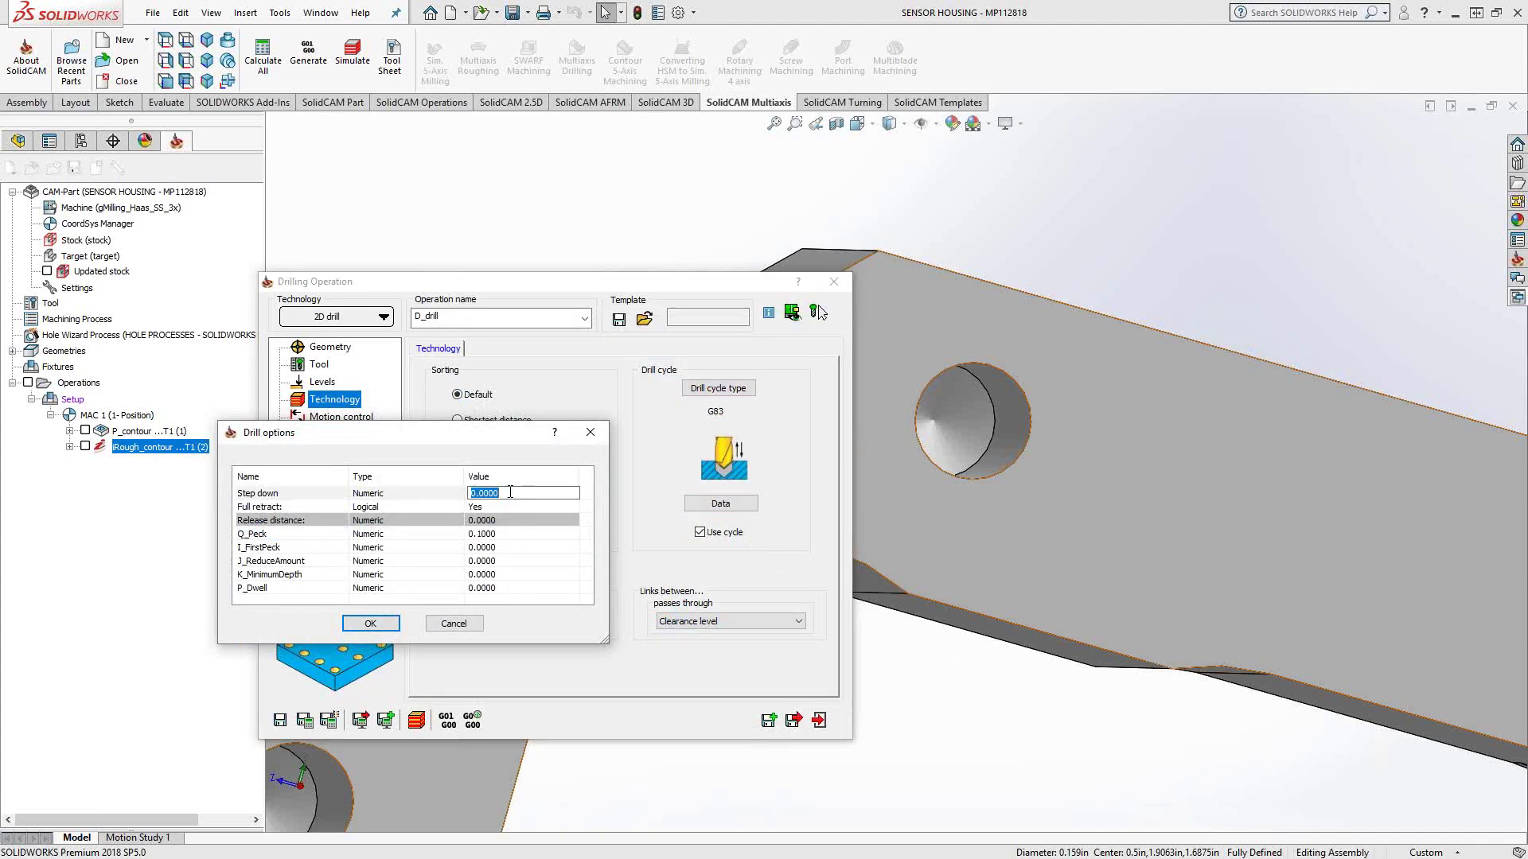
text(.1)
click(508, 534)
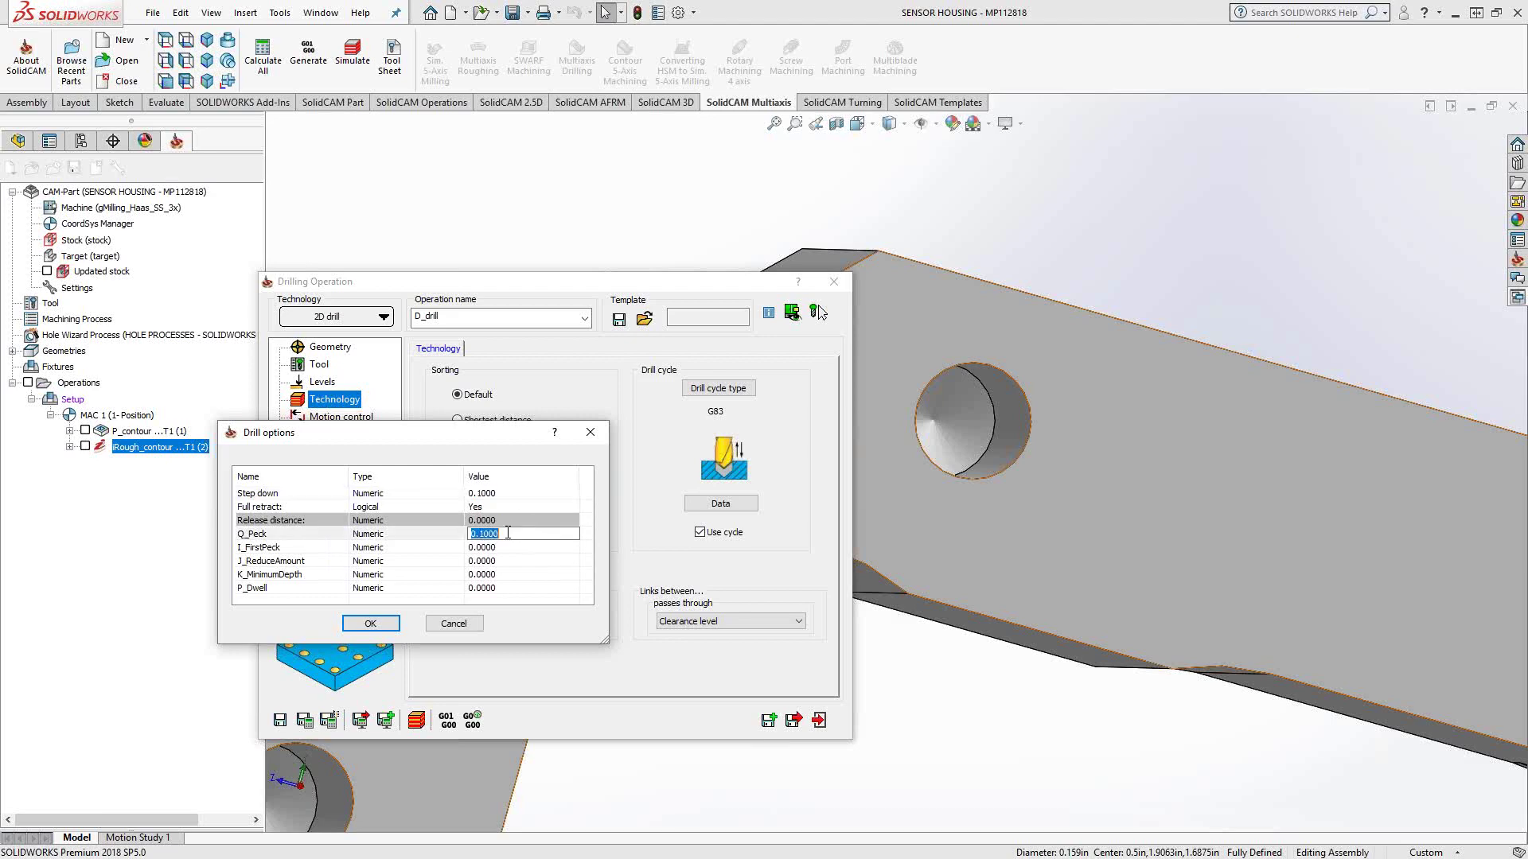
click(358, 626)
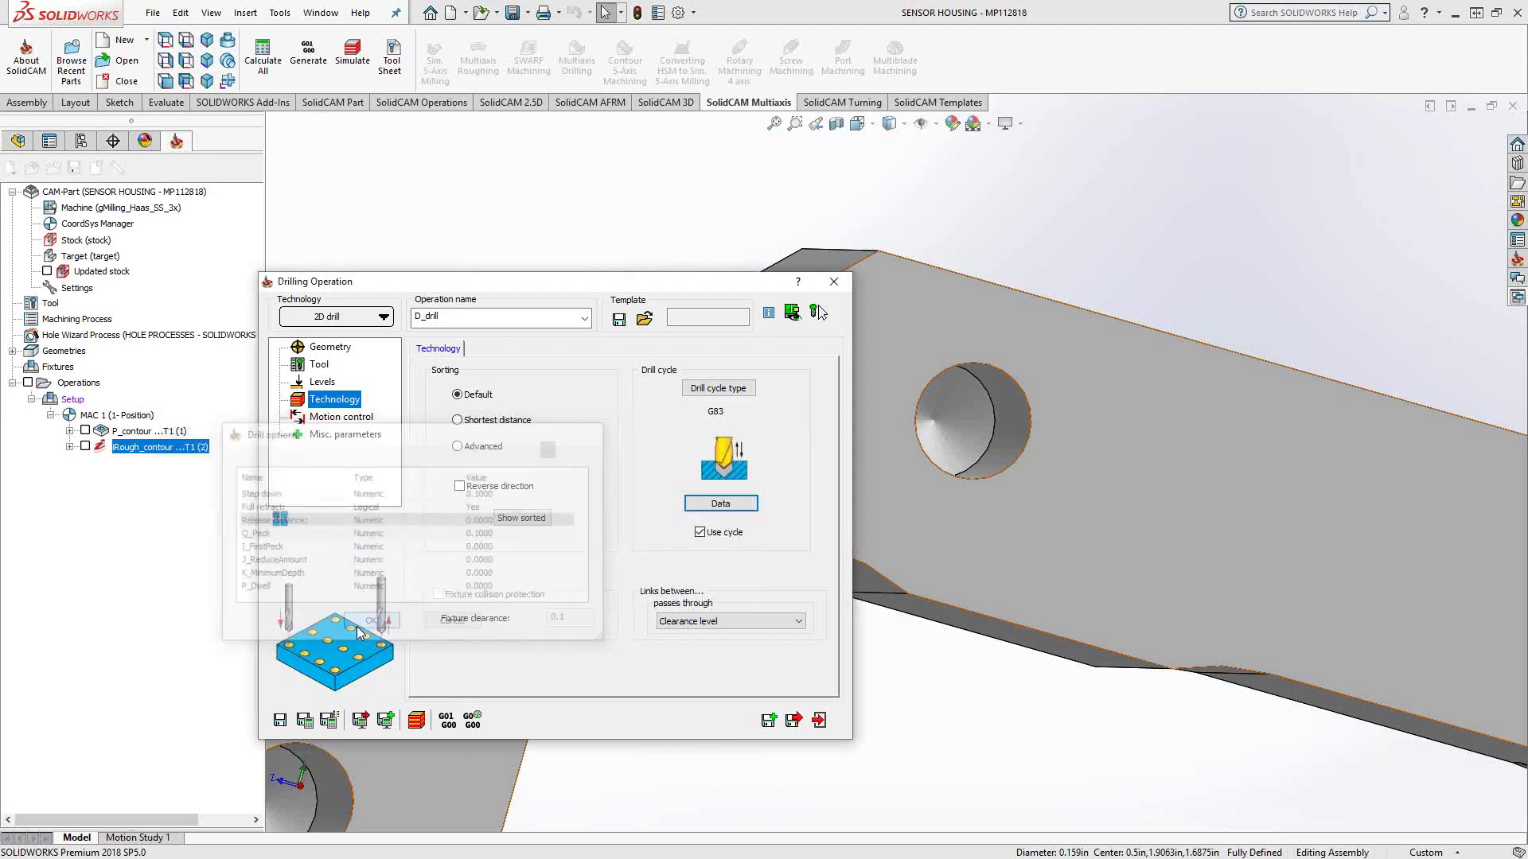
click(305, 723)
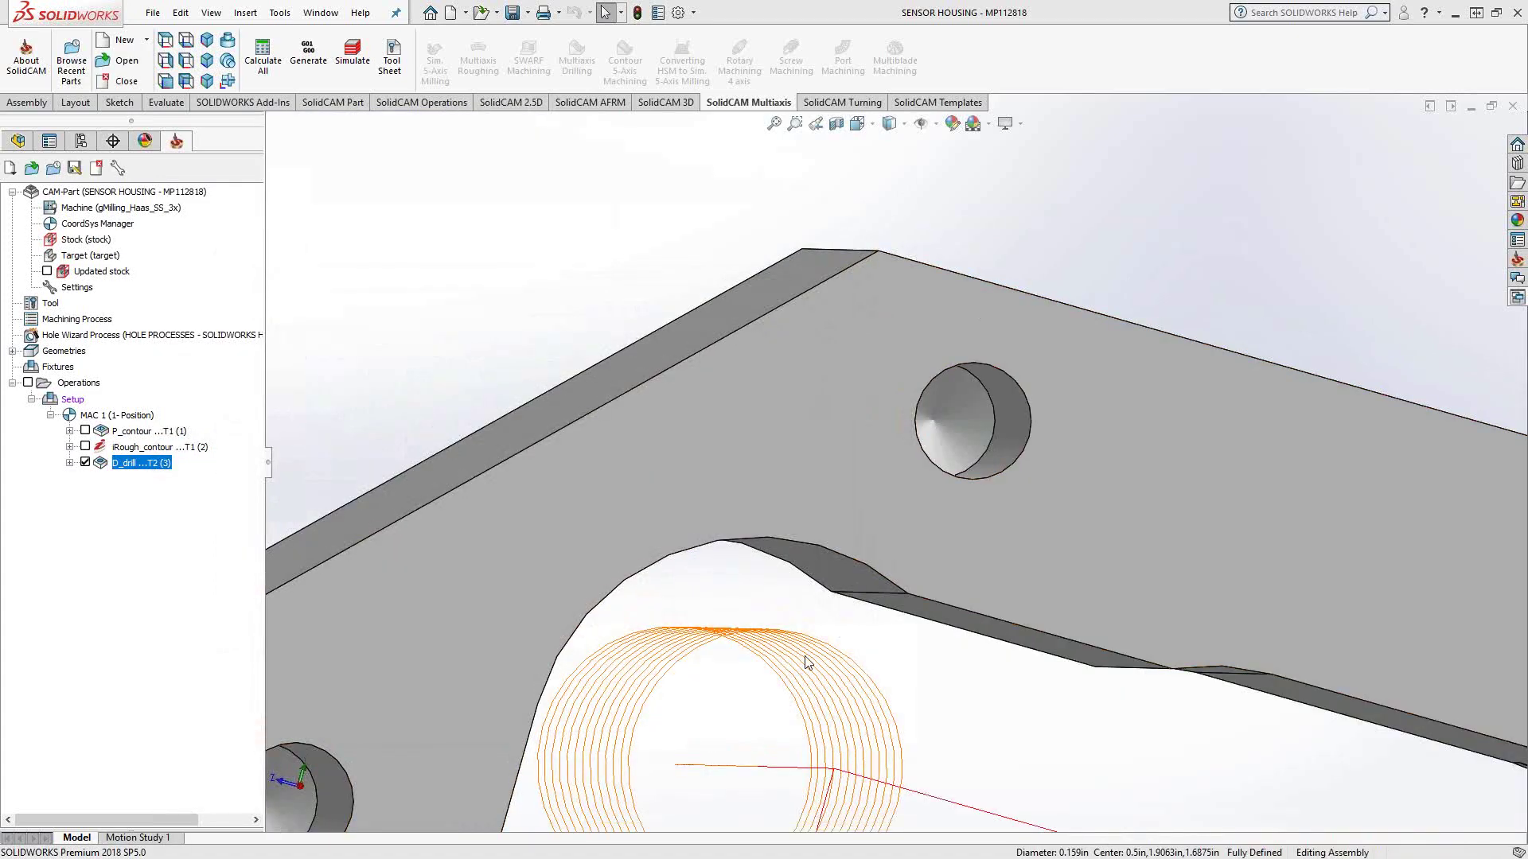
Inspect the D_drill peck toolpaths at the corner radii, then hide them in the operations tree.
mouse_move(807, 662)
middle_down()
mouse_move(777, 474)
mouse_move(810, 420)
mouse_move(772, 512)
middle_up()
scroll(777, 474, up, 5)
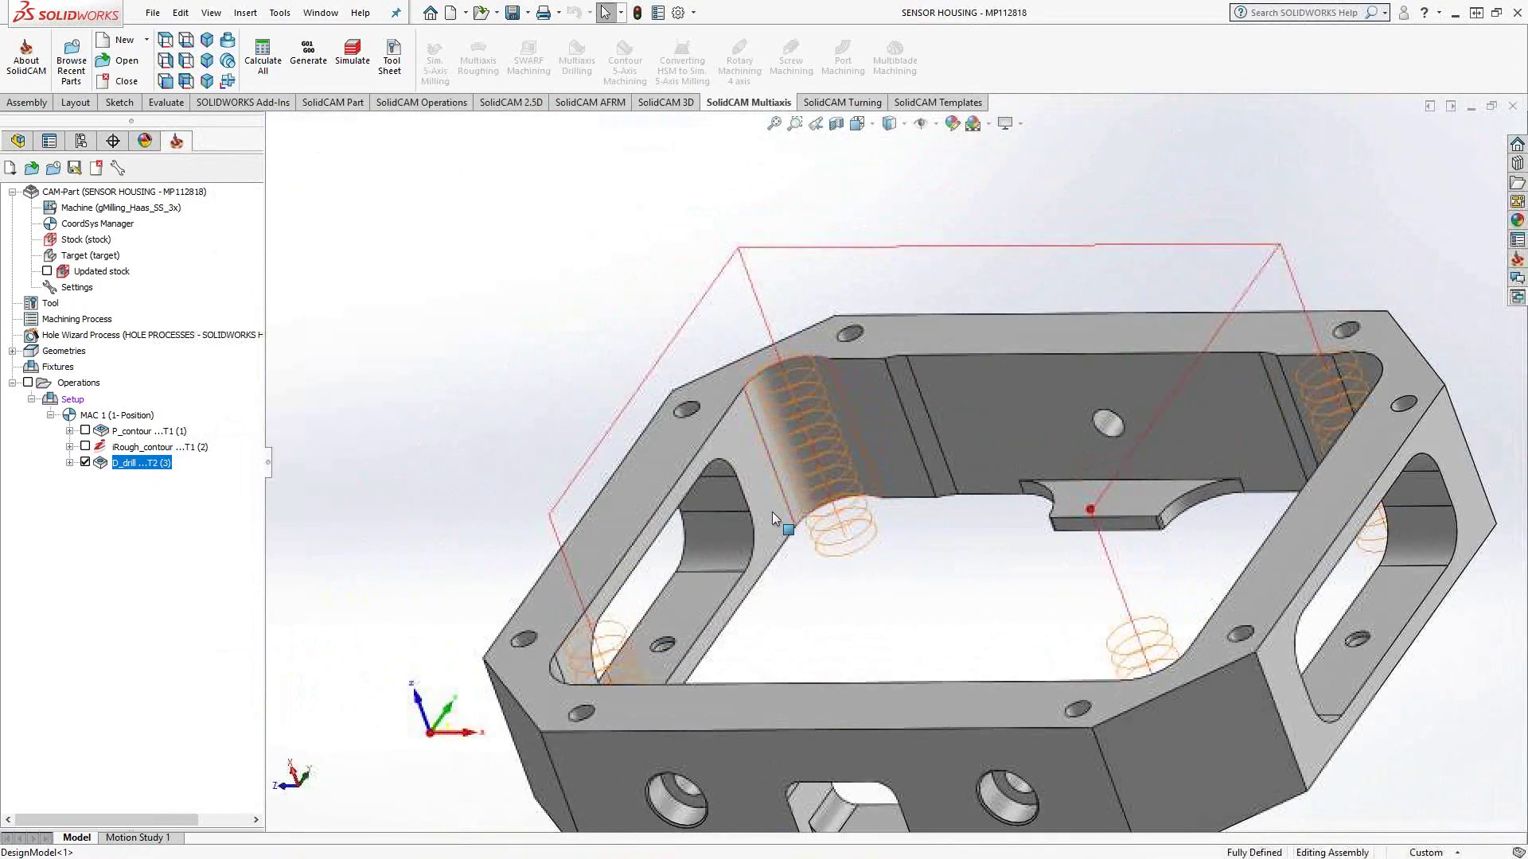
click(84, 462)
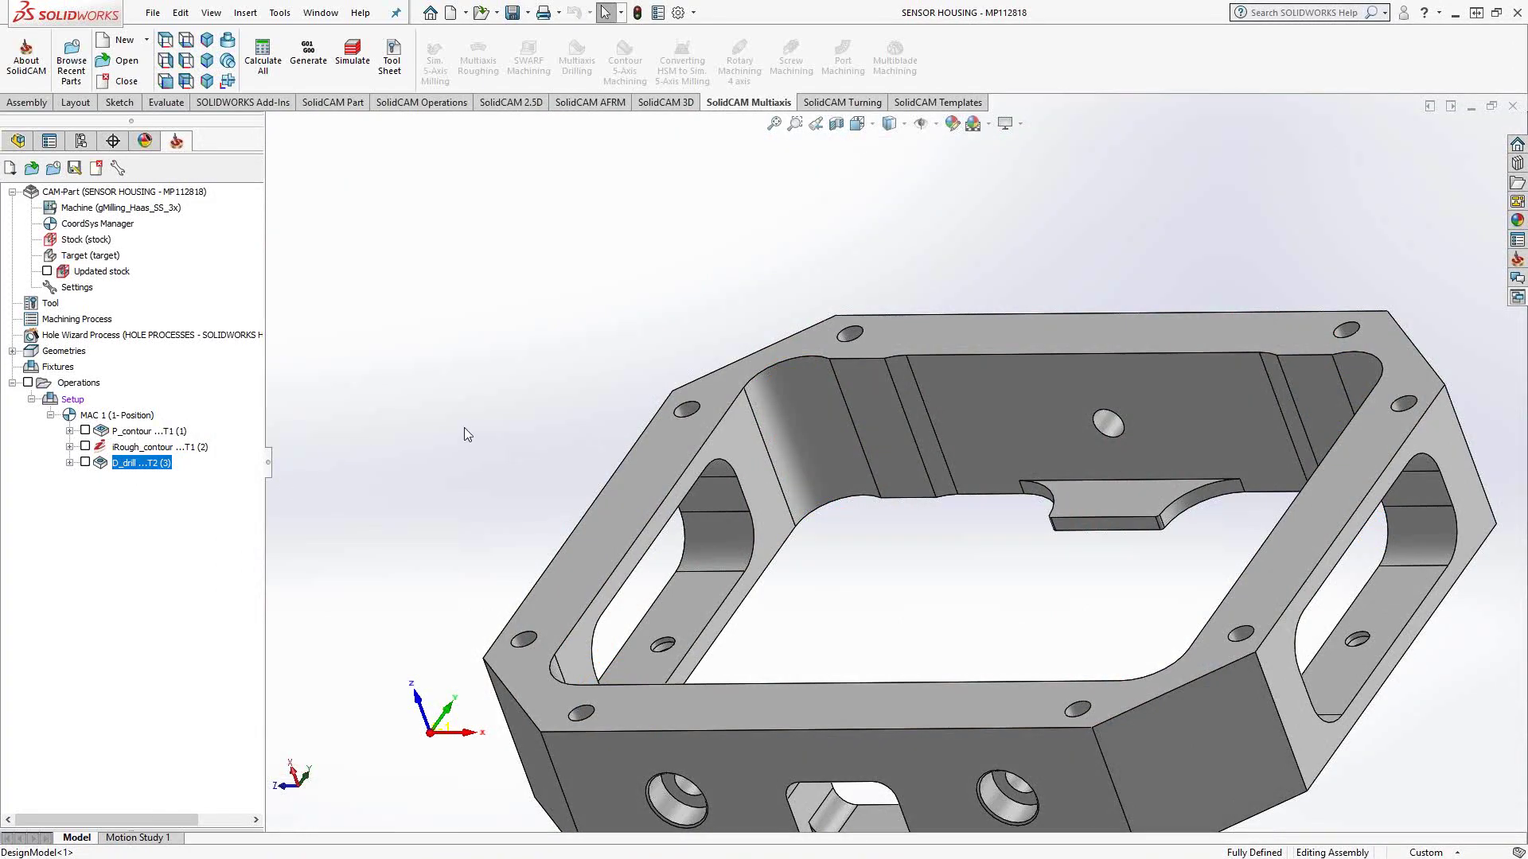
middle_drag(464, 434, 481, 438)
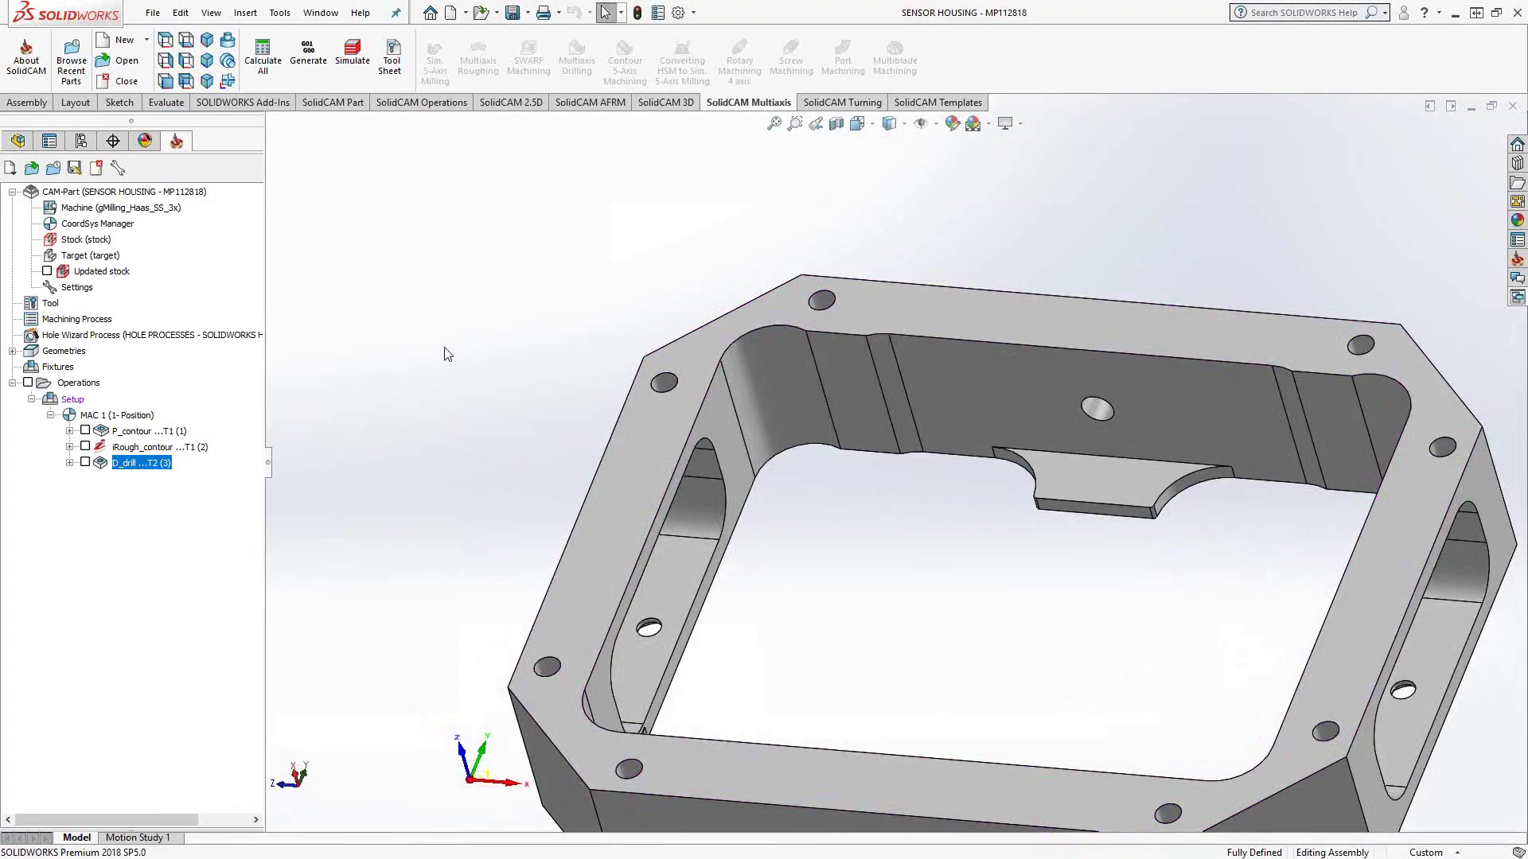